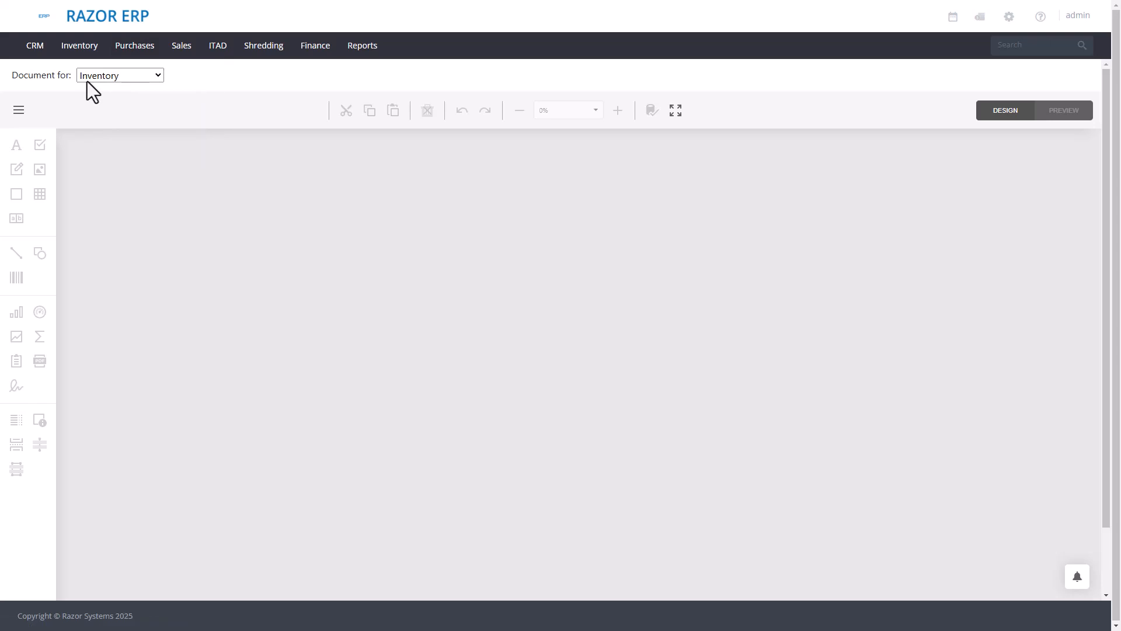
- Review the available document types and keep Inventory as the document type
{"action": "left_click", "coordinate": [86, 82]}
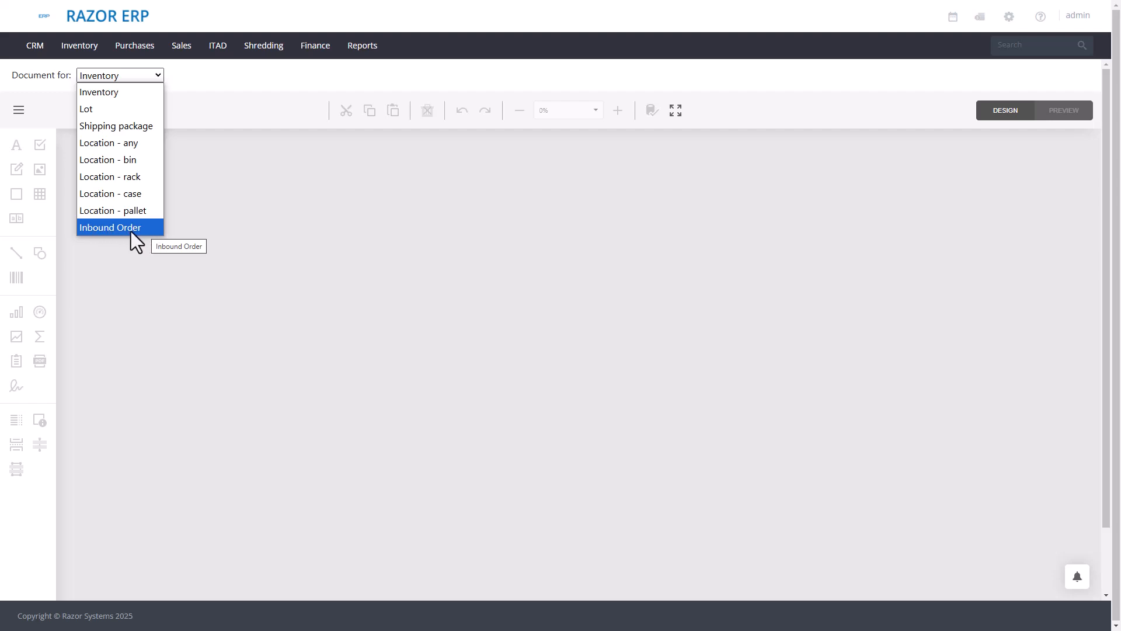
{"action": "left_click", "coordinate": [95, 94]}
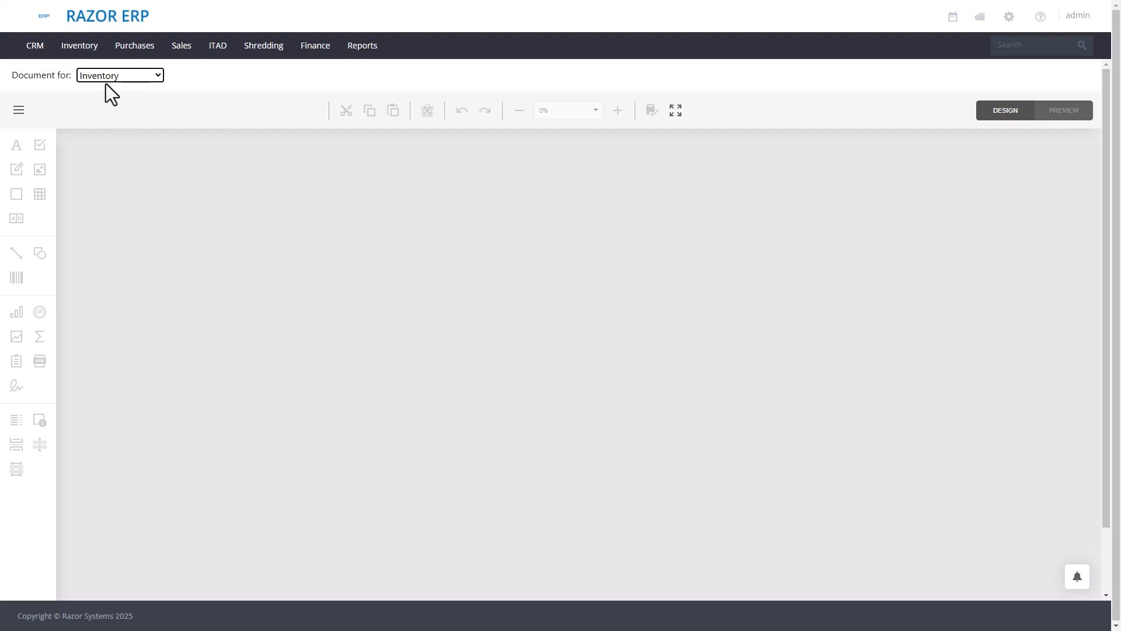
{"action": "left_click", "coordinate": [121, 77]}
{"action": "left_click", "coordinate": [121, 77]}
- Try to open the Label 3x2 template from the list of saved inventory documents
{"action": "left_click", "coordinate": [20, 110]}
{"action": "left_click", "coordinate": [44, 199]}
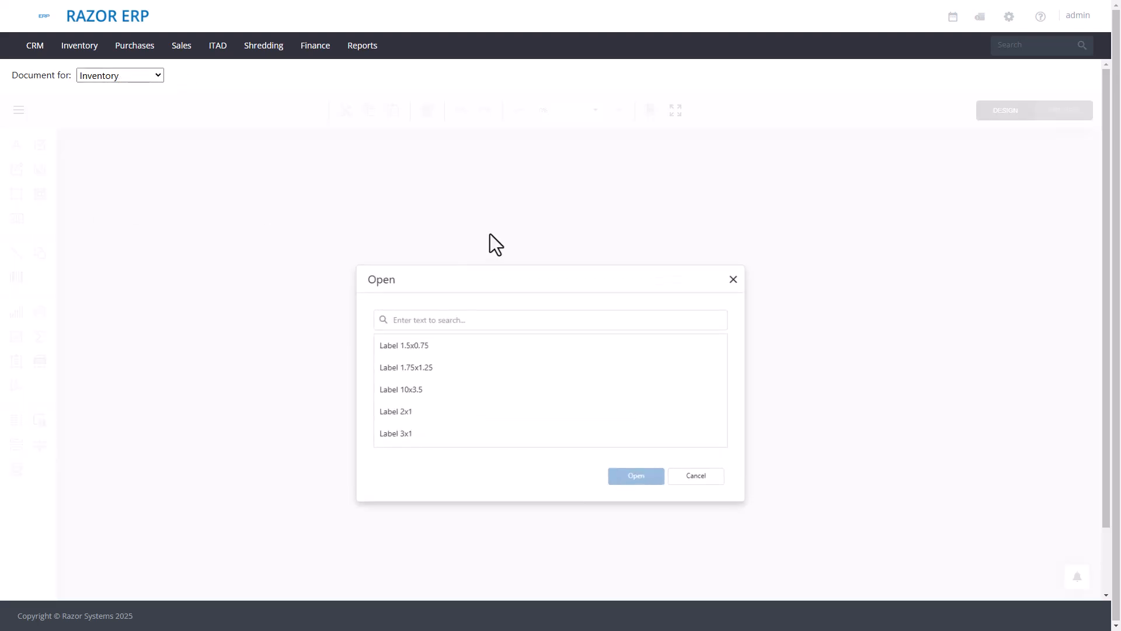
{"action": "scroll", "coordinate": [520, 397], "scroll_direction": "down", "scroll_amount": 2}
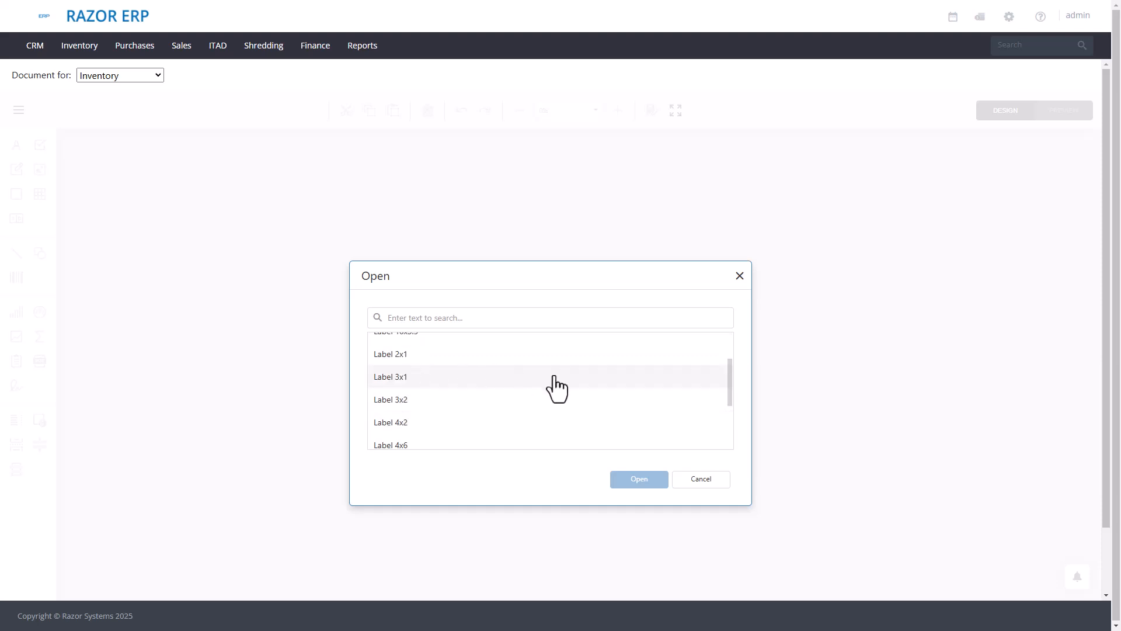
{"action": "left_click", "coordinate": [413, 401]}
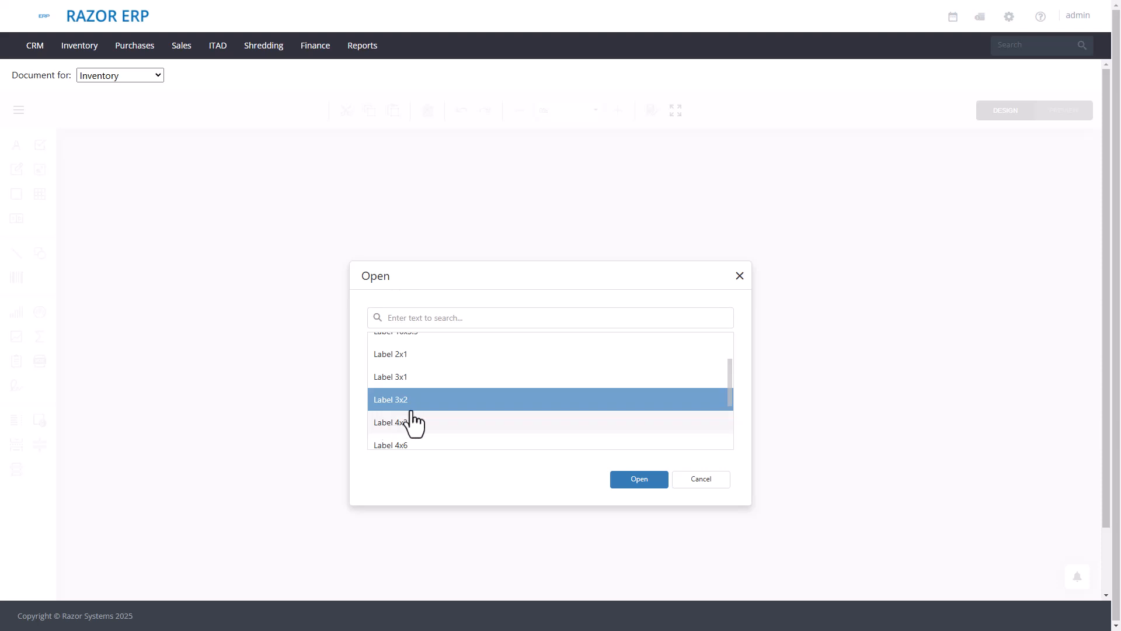
{"action": "scroll", "coordinate": [474, 417], "scroll_direction": "down", "scroll_amount": 2}
{"action": "scroll", "coordinate": [474, 418], "scroll_direction": "up", "scroll_amount": 2}
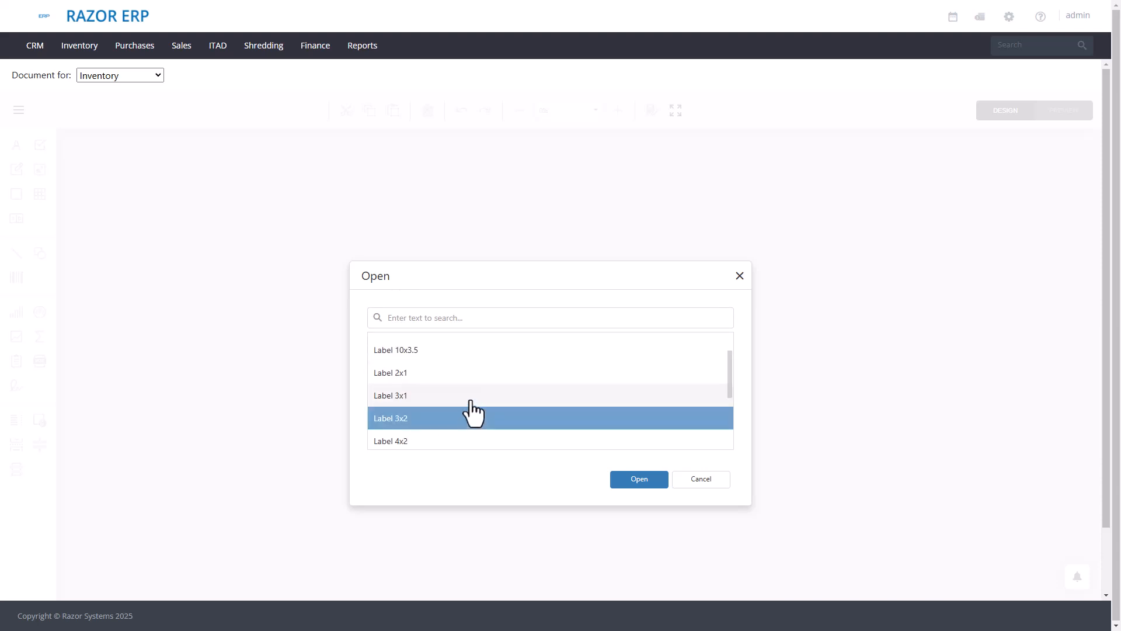
{"action": "left_click", "coordinate": [620, 480]}
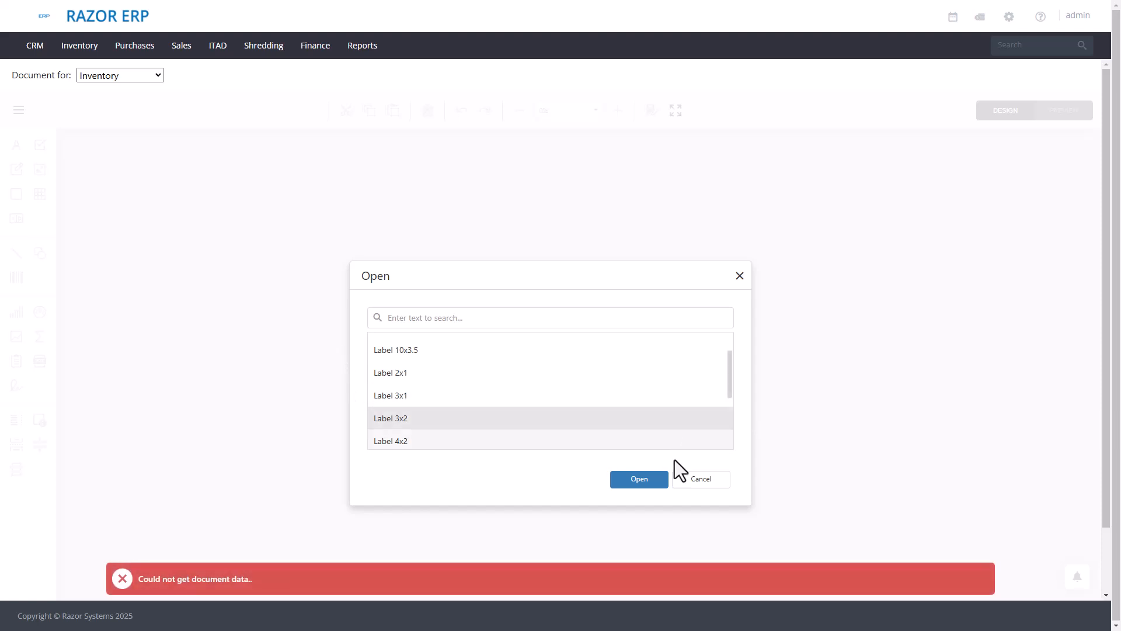
- Open the Label 3x1 template and select its detail band
{"action": "left_click", "coordinate": [468, 398]}
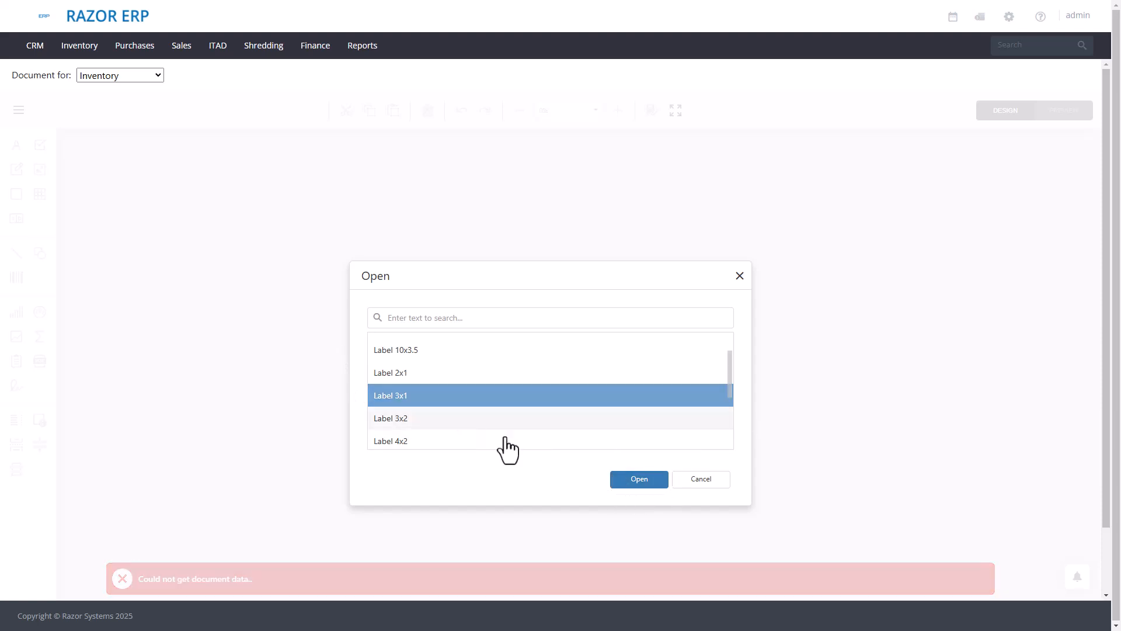
{"action": "left_click", "coordinate": [639, 482]}
{"action": "left_click", "coordinate": [474, 170]}
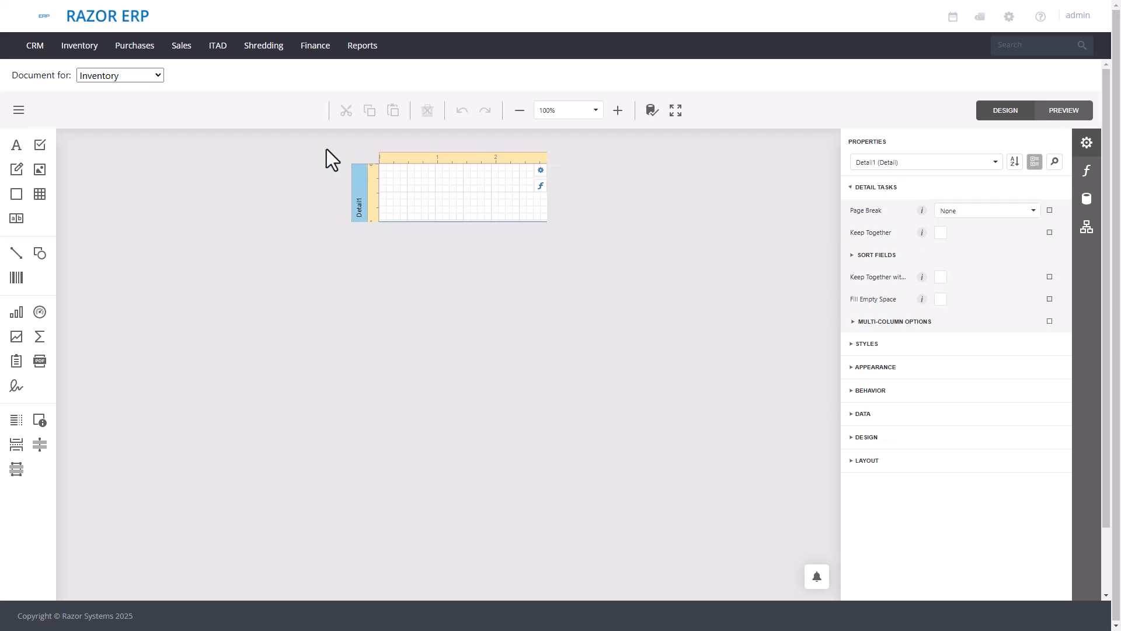
- Open the Label 3x2 template and select its detail band
{"action": "left_click", "coordinate": [23, 110]}
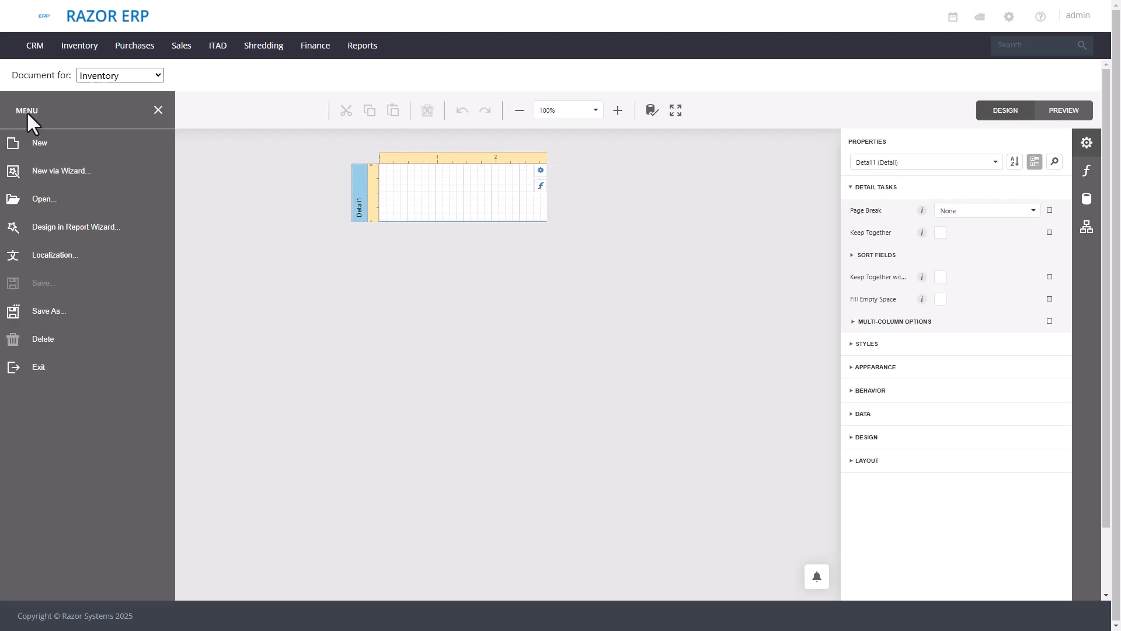
{"action": "left_click", "coordinate": [37, 197]}
{"action": "scroll", "coordinate": [408, 438], "scroll_direction": "down", "scroll_amount": 1}
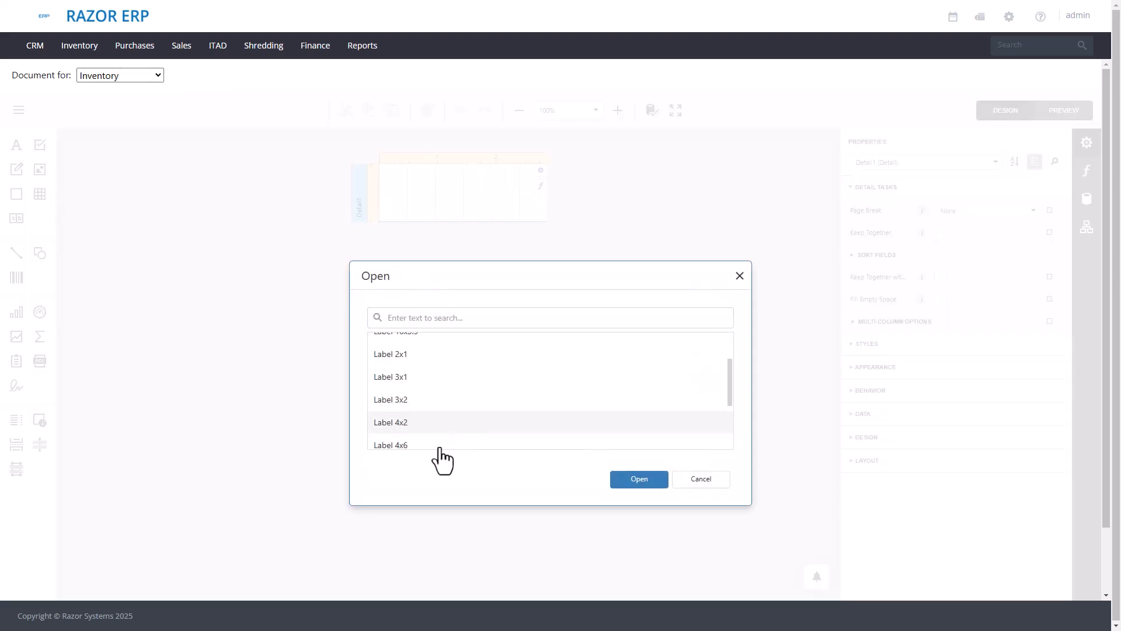
{"action": "left_click", "coordinate": [447, 404]}
{"action": "left_click", "coordinate": [631, 480]}
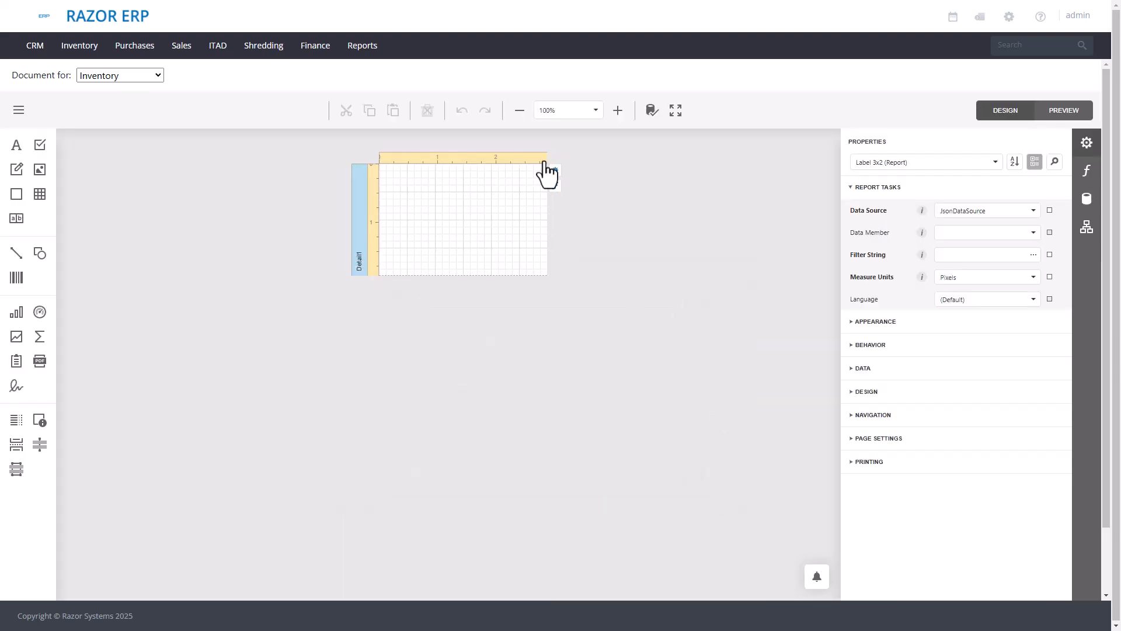
{"action": "left_click", "coordinate": [473, 212]}
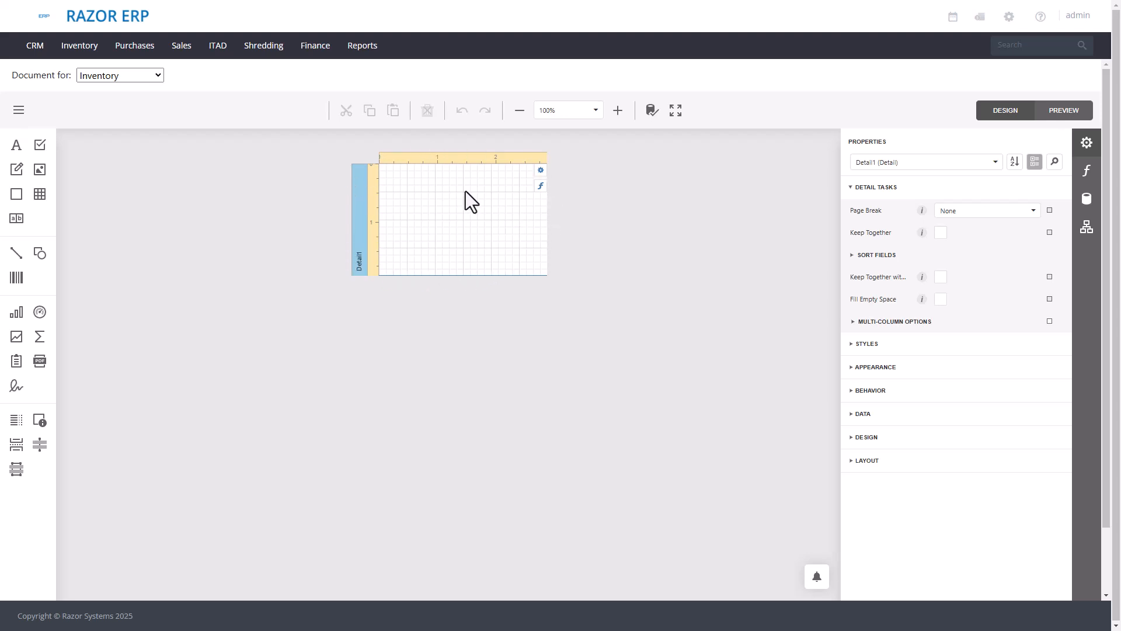
- Set the height of the TopMargin1 band to 50 in its layout size properties
{"action": "left_click", "coordinate": [915, 164]}
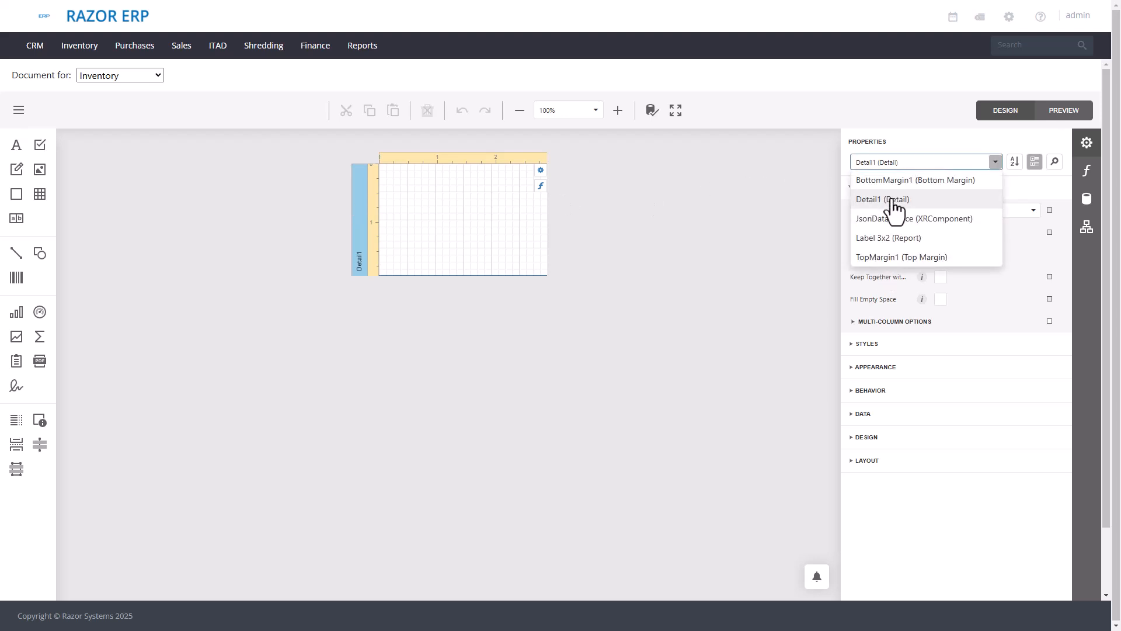
{"action": "left_click", "coordinate": [878, 258]}
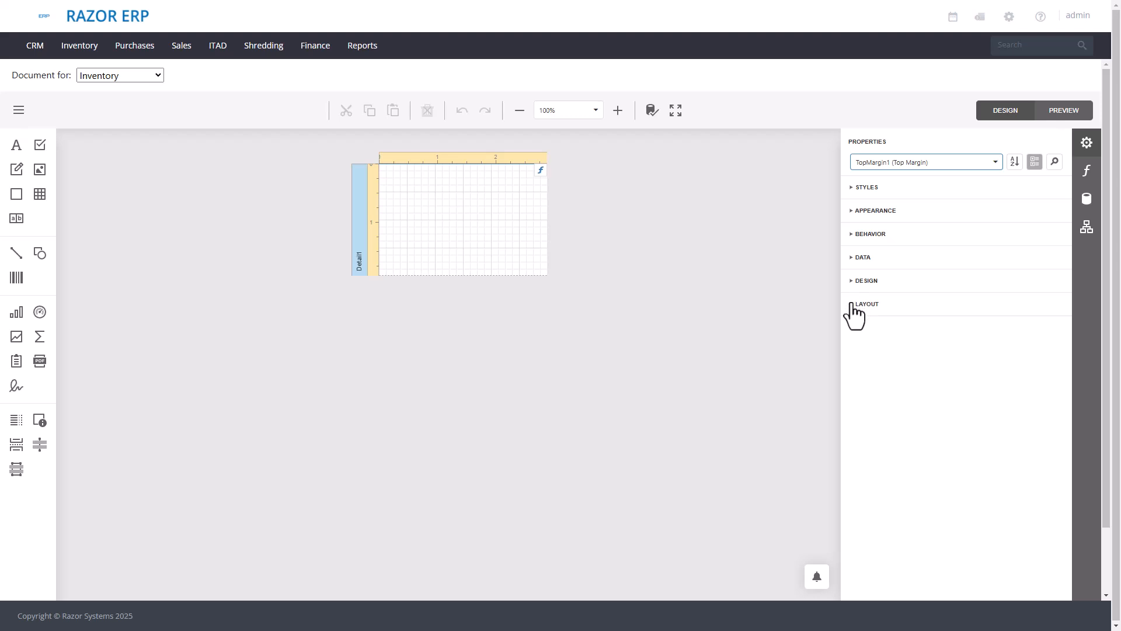
{"action": "left_click", "coordinate": [852, 305]}
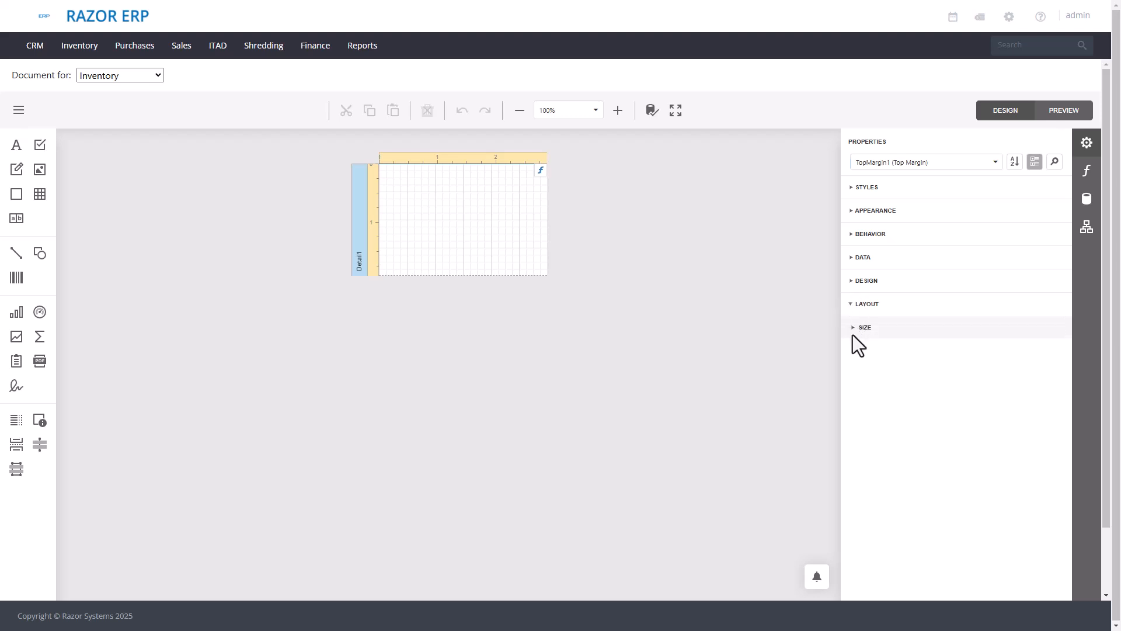
{"action": "left_click", "coordinate": [853, 333]}
{"action": "double_click", "coordinate": [937, 350]}
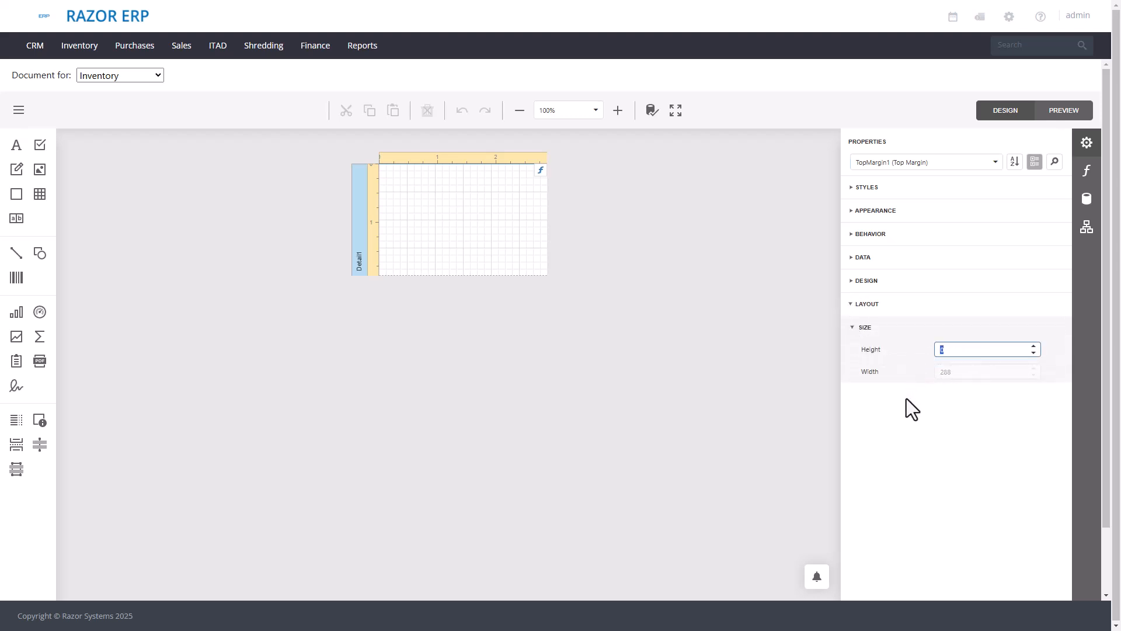
{"action": "type", "text": "50"}
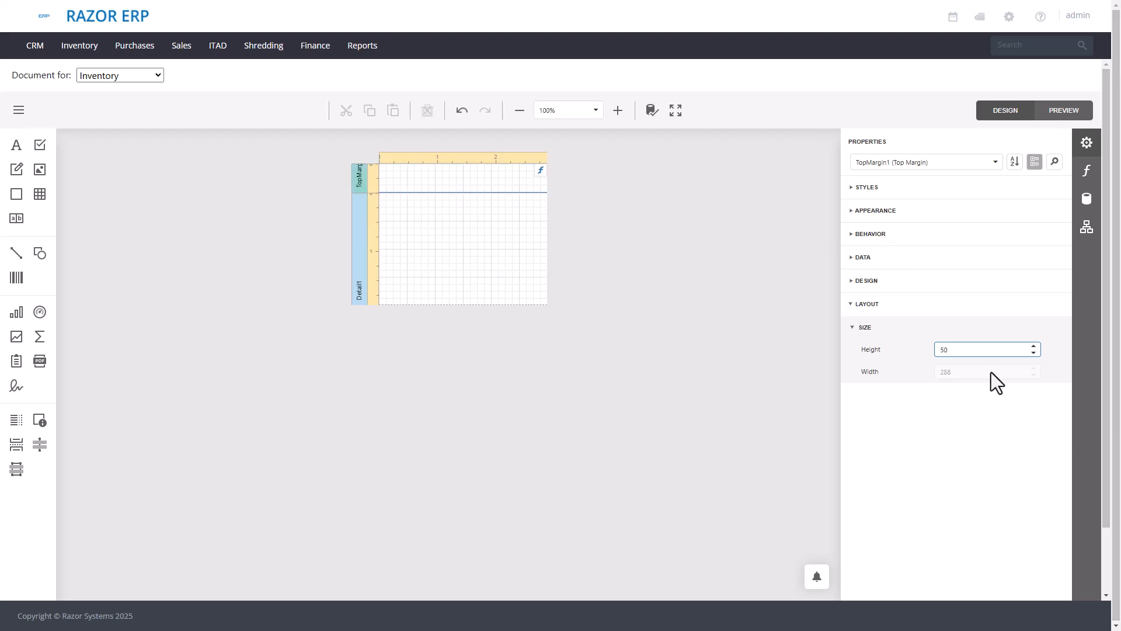
- Reduce the top margin band's height to 2 and select the detail band
{"action": "double_click", "coordinate": [953, 349]}
{"action": "type", "text": "2"}
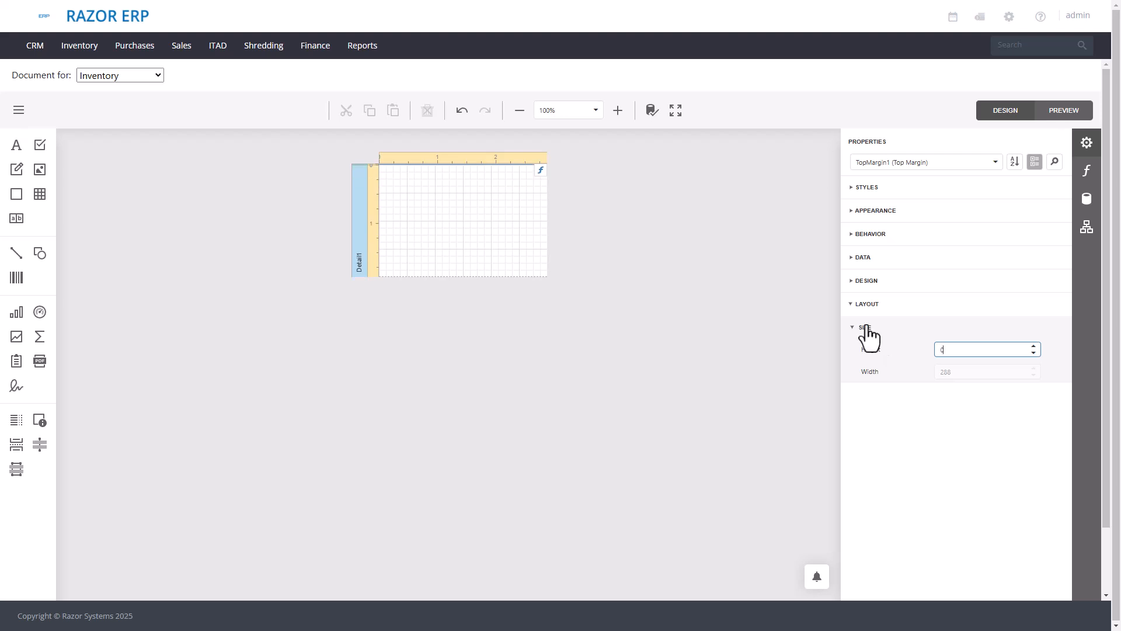
{"action": "left_click", "coordinate": [367, 244]}
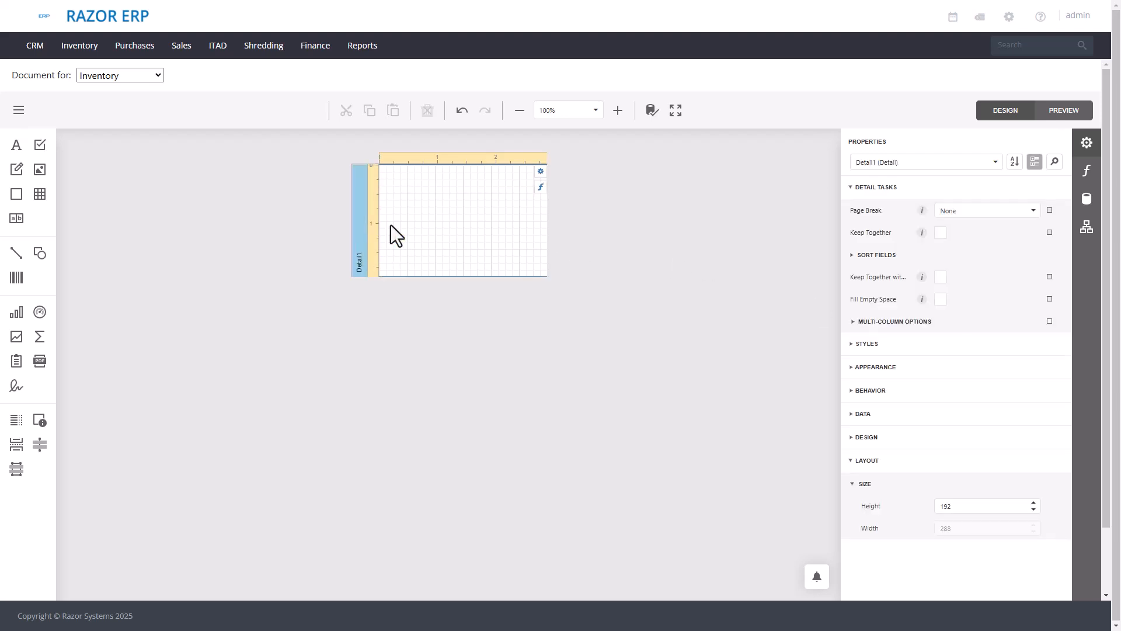
- Examine the properties of the Label 3x2 report and its detail band, and the list of selectable report elements
{"action": "left_click", "coordinate": [893, 165]}
{"action": "left_click", "coordinate": [777, 192]}
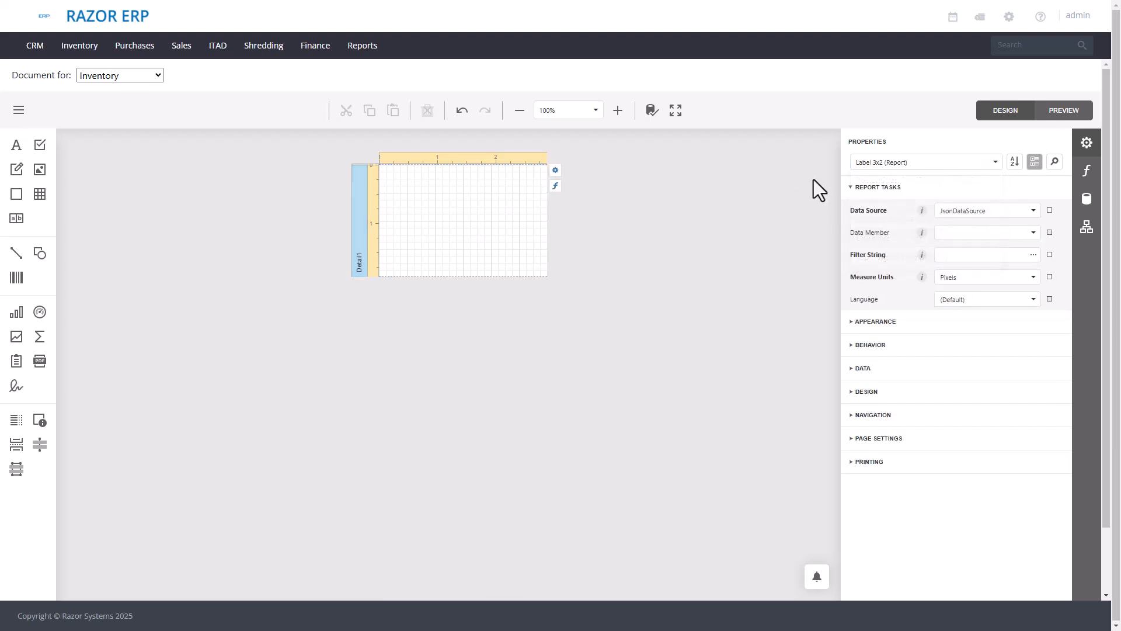
{"action": "left_click", "coordinate": [356, 216]}
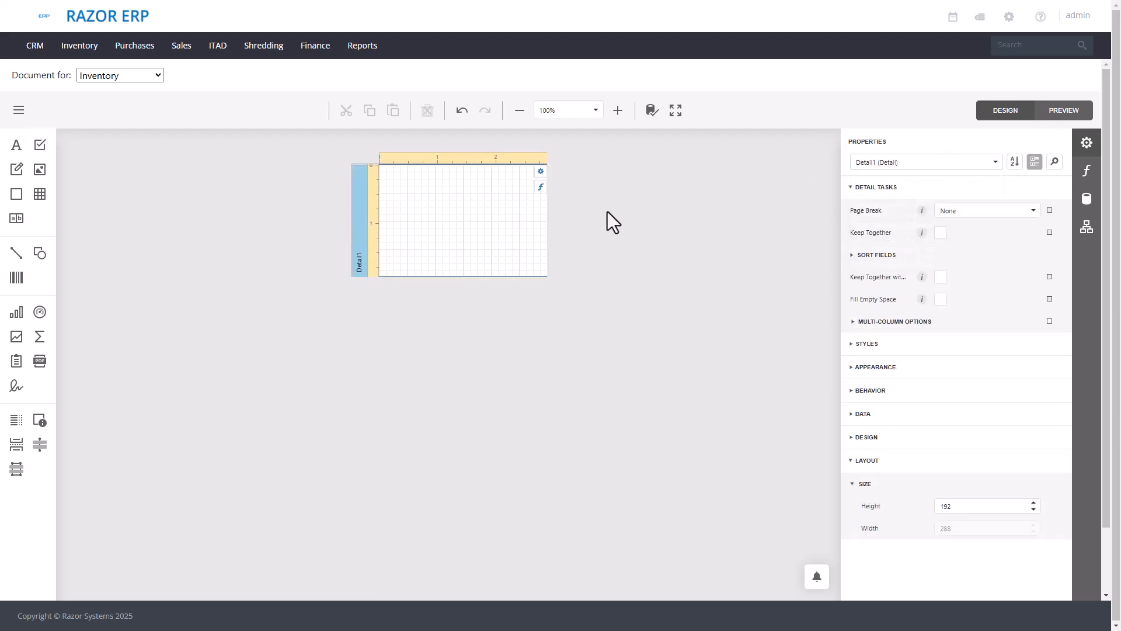
{"action": "left_click", "coordinate": [915, 165]}
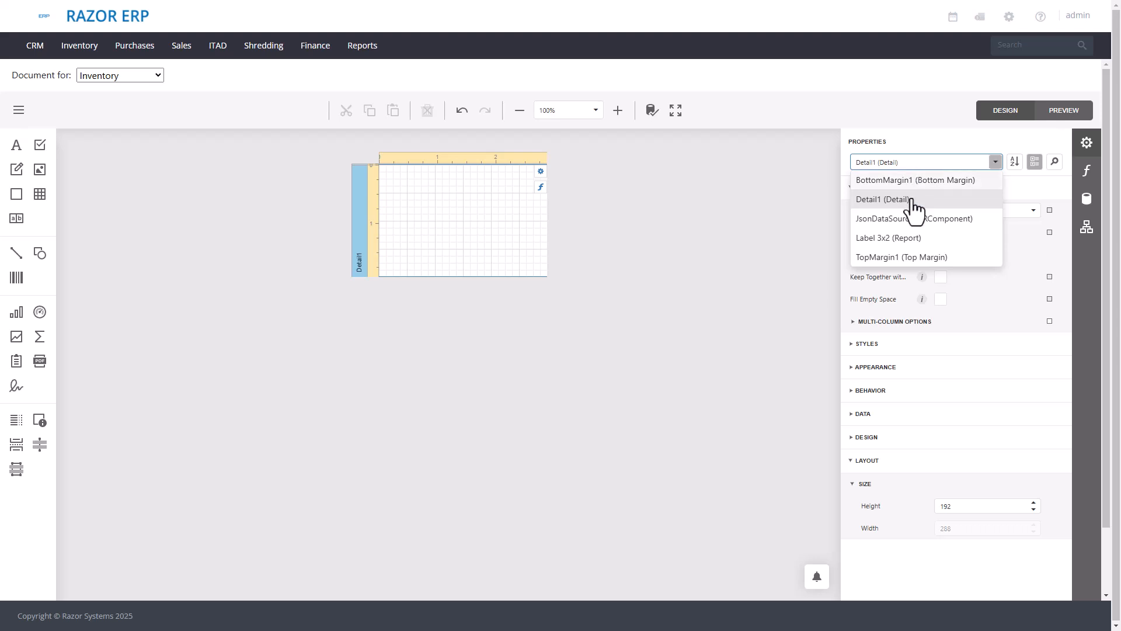
{"action": "left_click", "coordinate": [904, 242]}
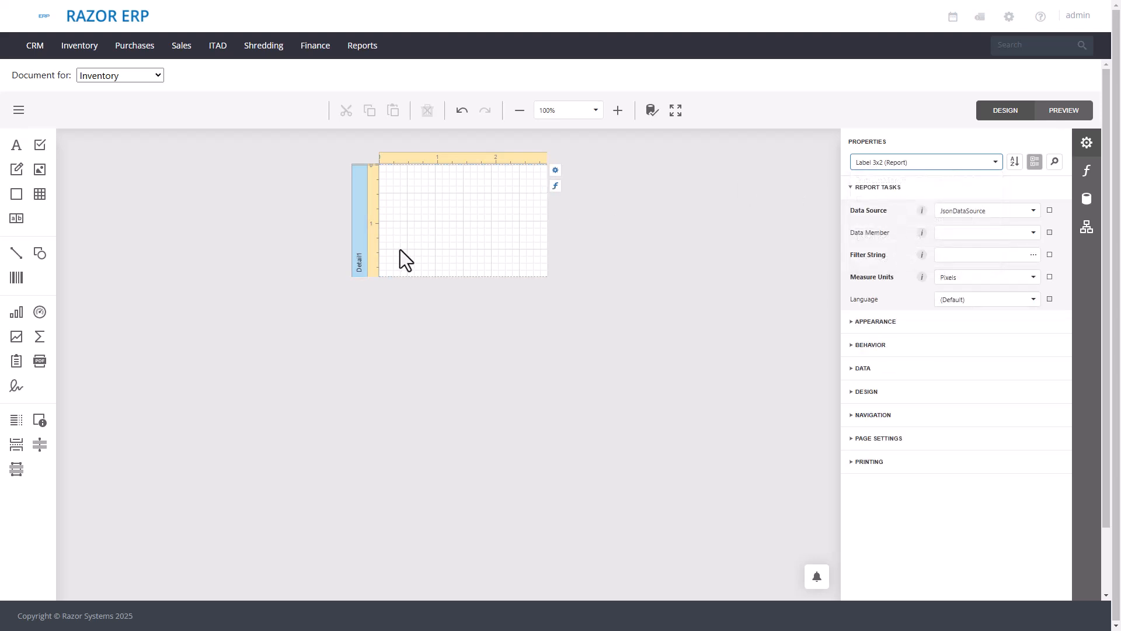
{"action": "left_click", "coordinate": [892, 165]}
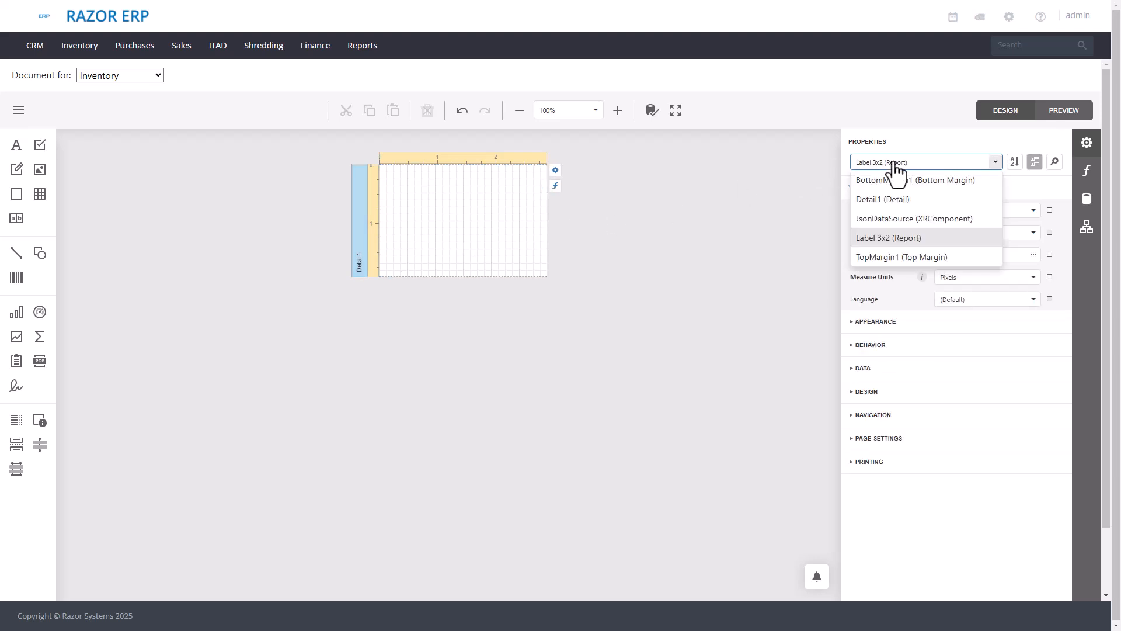
{"action": "left_click", "coordinate": [675, 233]}
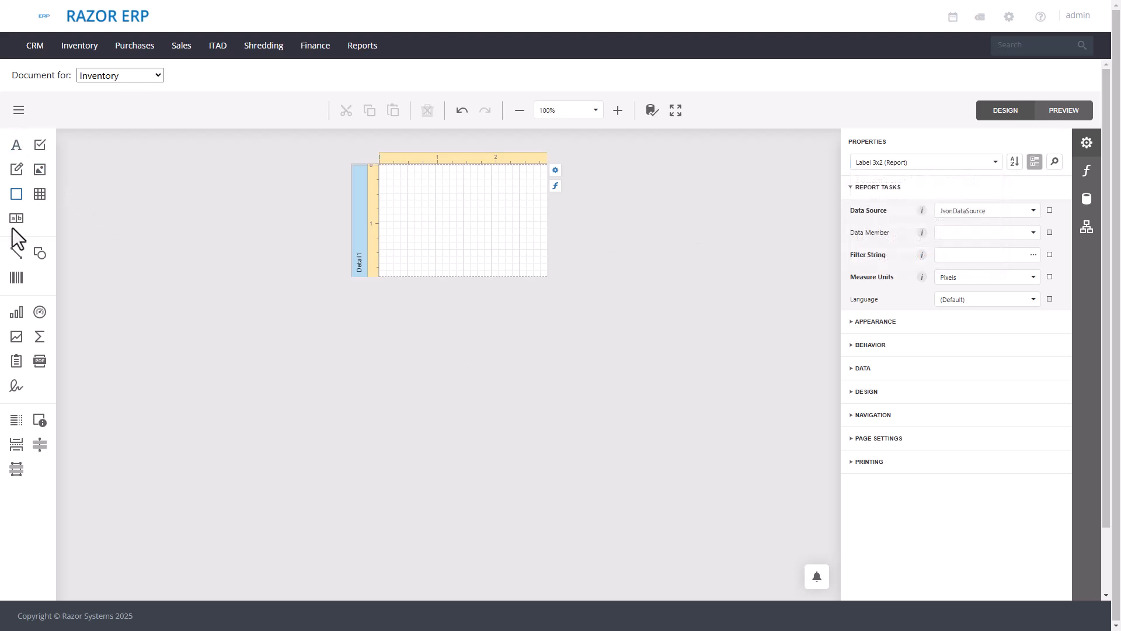
- Add a text label at the detail band's upper-left corner and move it slightly inward from the edges
{"action": "left_click_drag", "start_coordinate": [16, 146], "coordinate": [383, 170]}
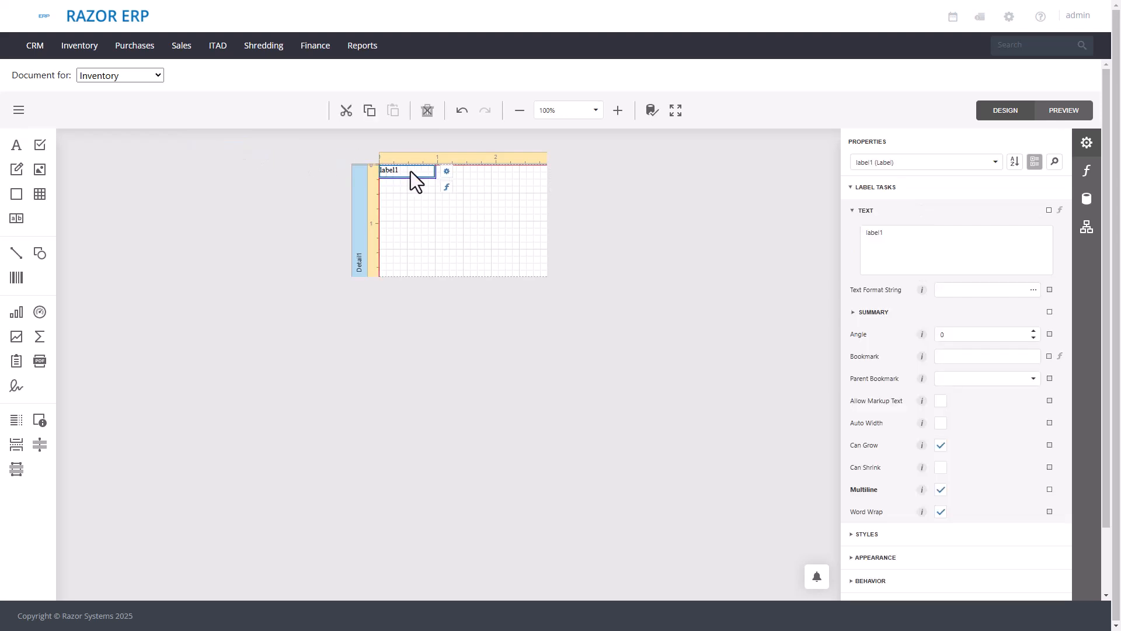
{"action": "left_click", "coordinate": [676, 110]}
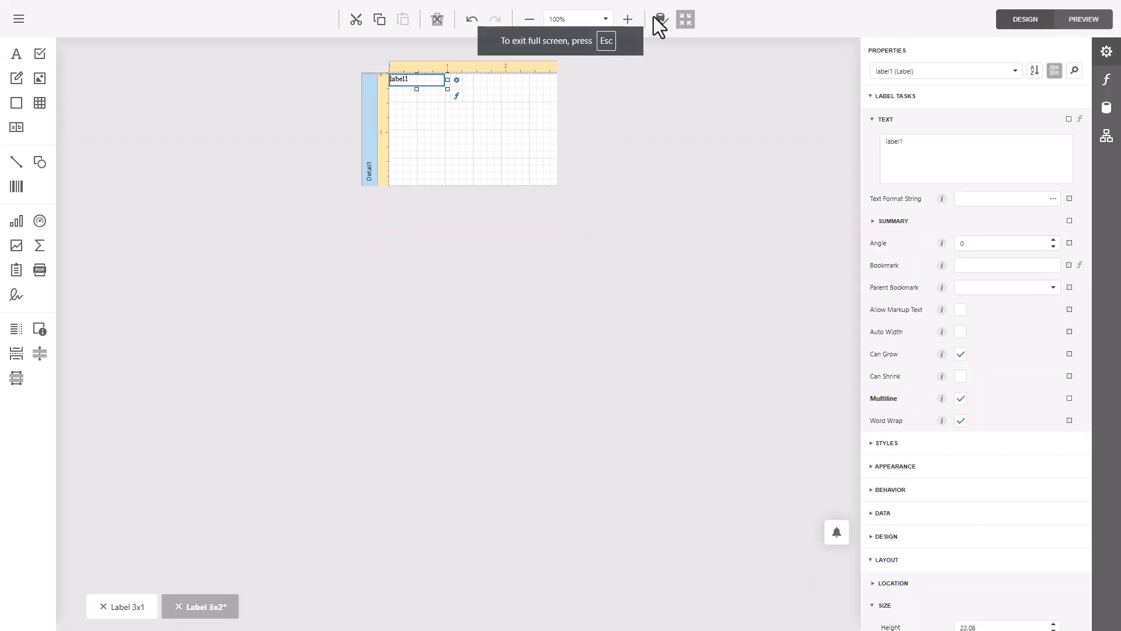
{"action": "left_click", "coordinate": [626, 19]}
{"action": "left_click", "coordinate": [627, 19]}
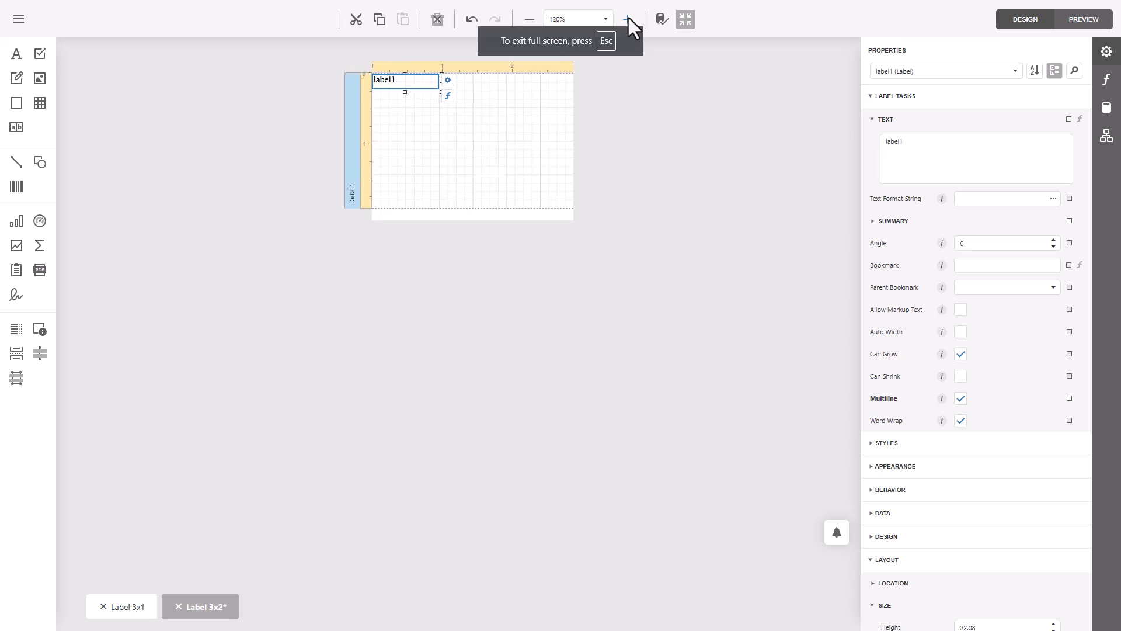
{"action": "left_click", "coordinate": [627, 18]}
{"action": "left_click", "coordinate": [627, 19]}
{"action": "left_click", "coordinate": [628, 19]}
{"action": "left_click", "coordinate": [629, 19]}
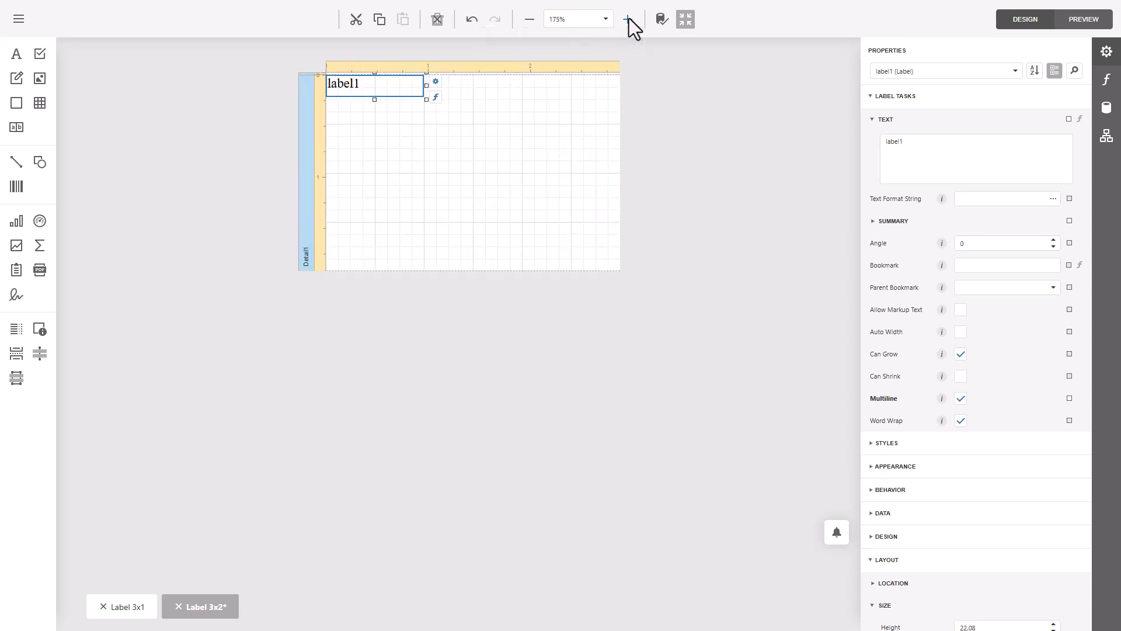
{"action": "left_click", "coordinate": [628, 18]}
{"action": "left_click", "coordinate": [629, 19]}
{"action": "left_click", "coordinate": [629, 21]}
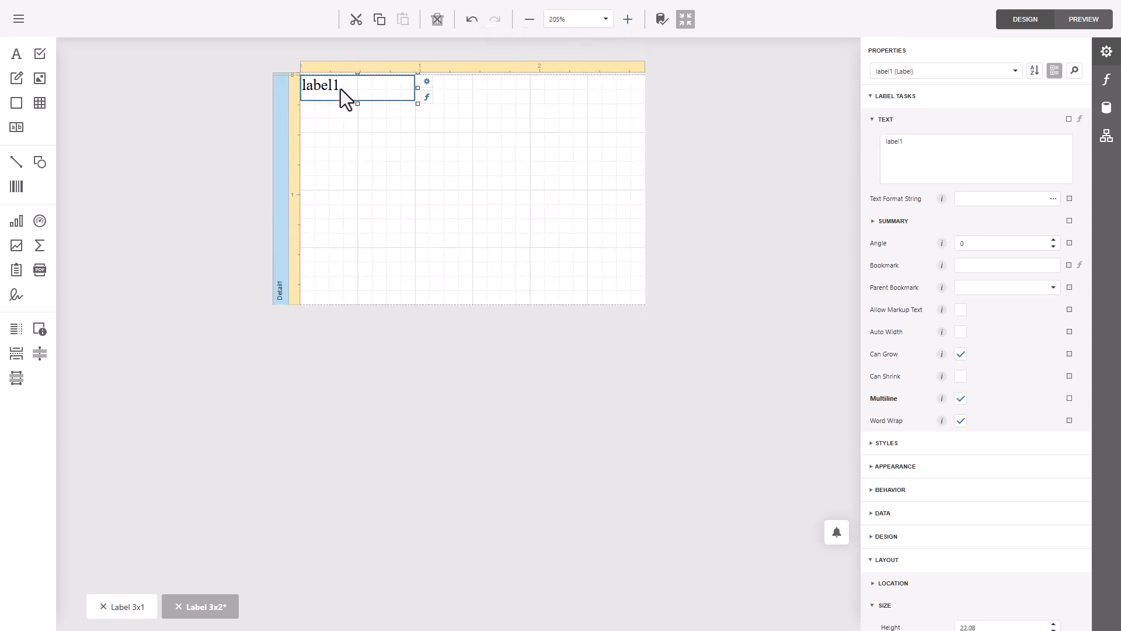
{"action": "mouse_move", "coordinate": [341, 89]}
{"action": "left_mouse_down"}
{"action": "mouse_move", "coordinate": [362, 100]}
{"action": "mouse_move", "coordinate": [353, 98]}
{"action": "left_mouse_up"}
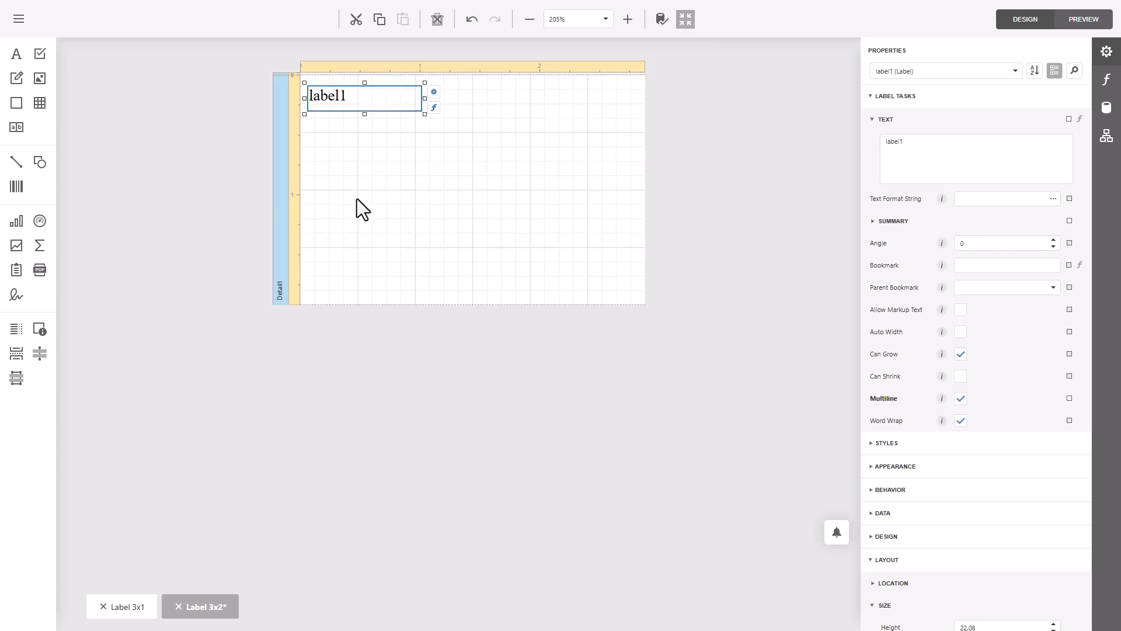
- Set the font of the label in the detail band to Arial in its appearance properties
{"action": "scroll", "coordinate": [908, 584], "scroll_direction": "down", "scroll_amount": 2}
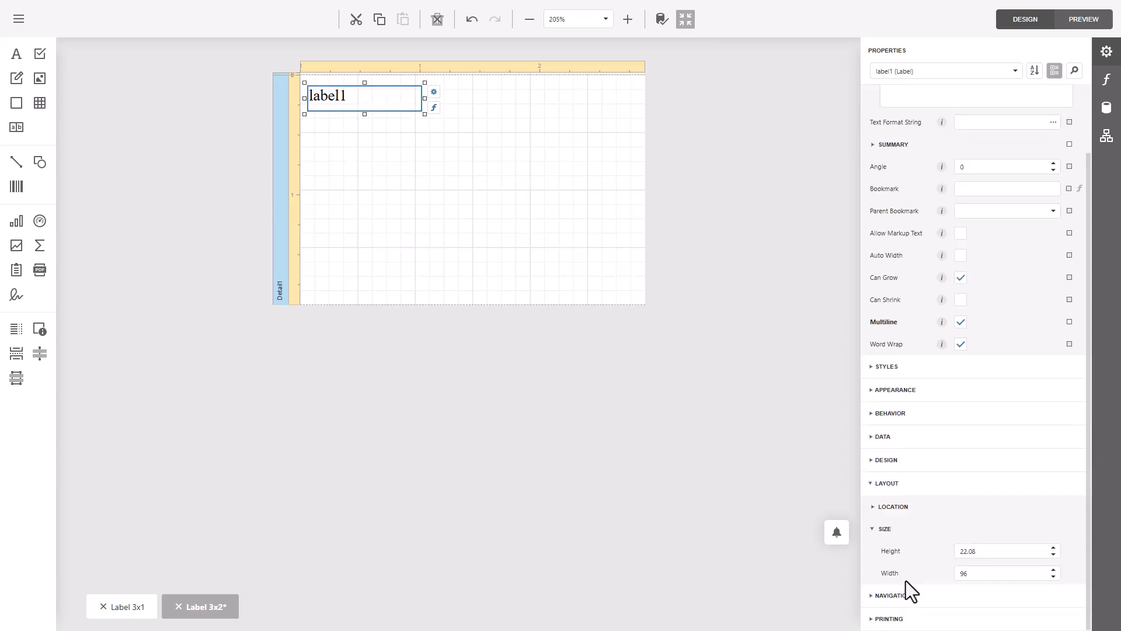
{"action": "left_click", "coordinate": [880, 461]}
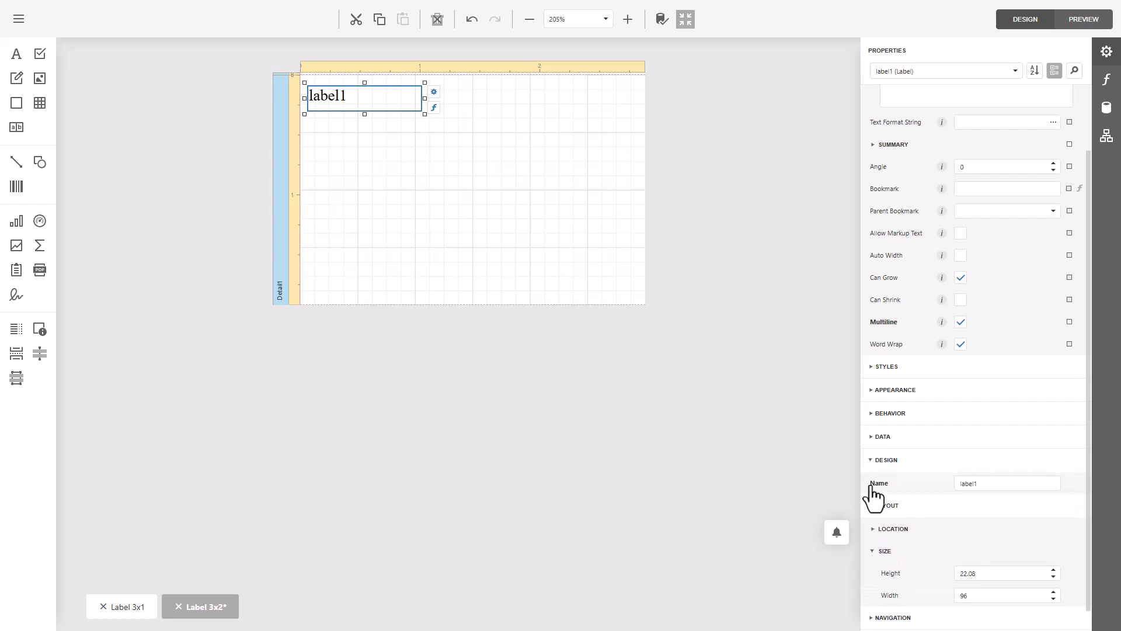
{"action": "left_click", "coordinate": [878, 413]}
{"action": "left_click", "coordinate": [877, 390]}
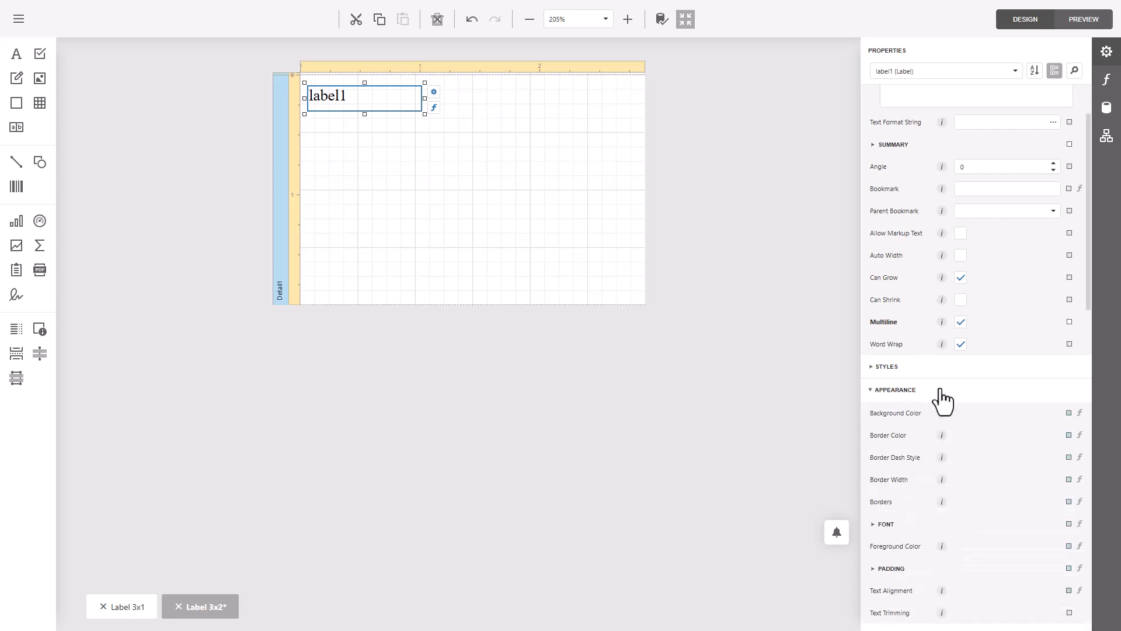
{"action": "scroll", "coordinate": [939, 401], "scroll_direction": "down", "scroll_amount": 4}
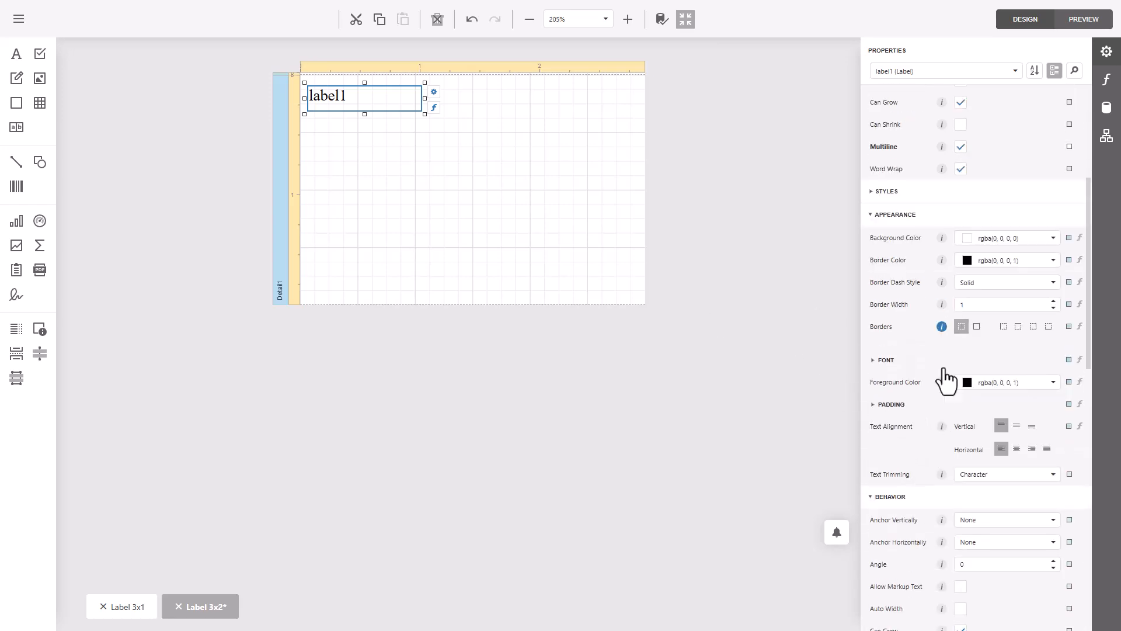
{"action": "left_click", "coordinate": [885, 361]}
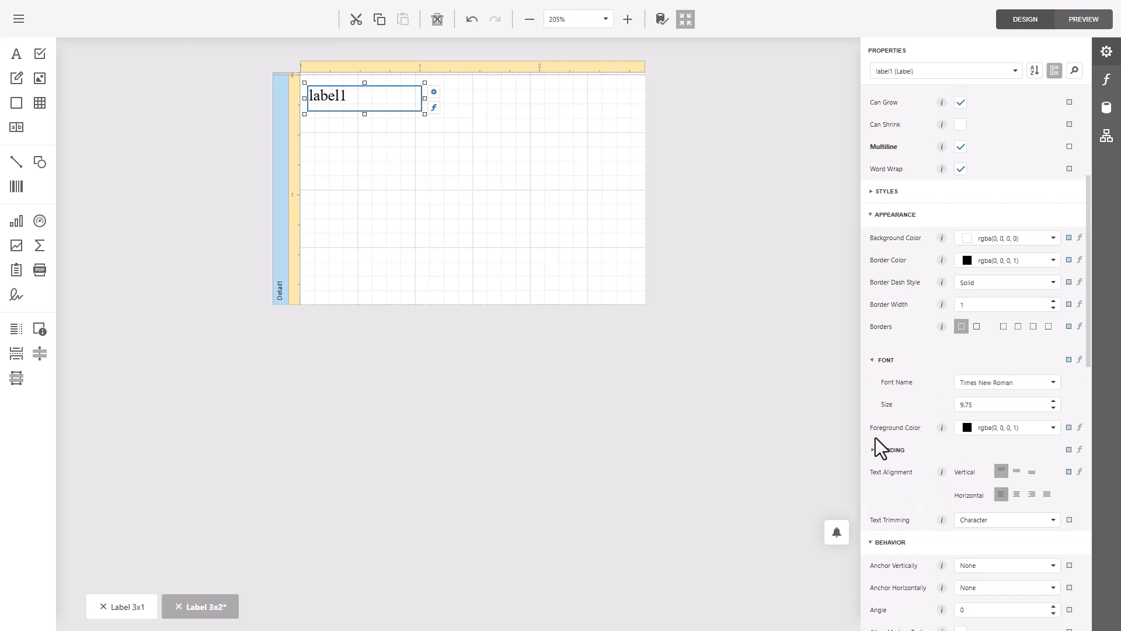
{"action": "left_click", "coordinate": [1017, 382]}
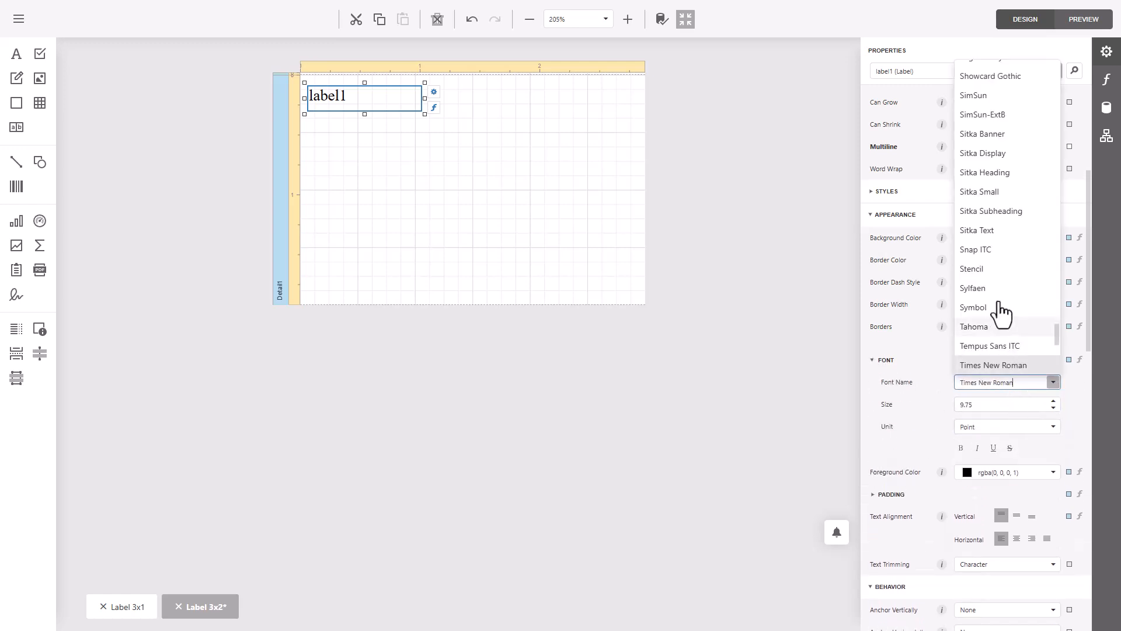
{"action": "scroll", "coordinate": [996, 317], "scroll_direction": "up", "scroll_amount": 15}
{"action": "left_click", "coordinate": [984, 108]}
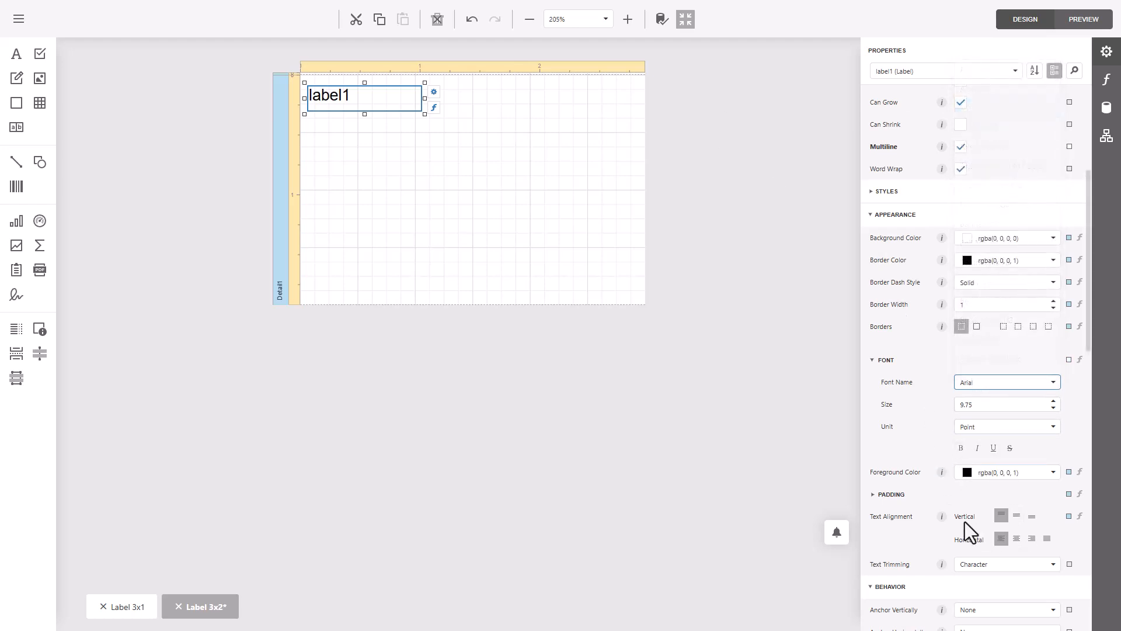
- Center the label's text vertically and set its font size to 9
{"action": "left_click", "coordinate": [1018, 517]}
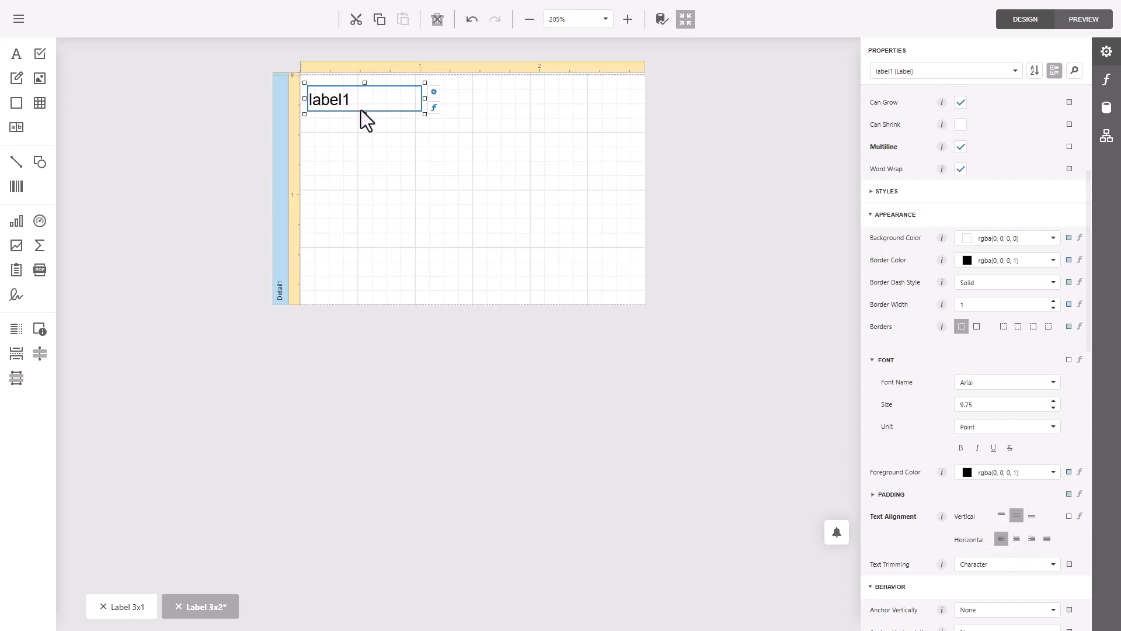
{"action": "left_click", "coordinate": [991, 405]}
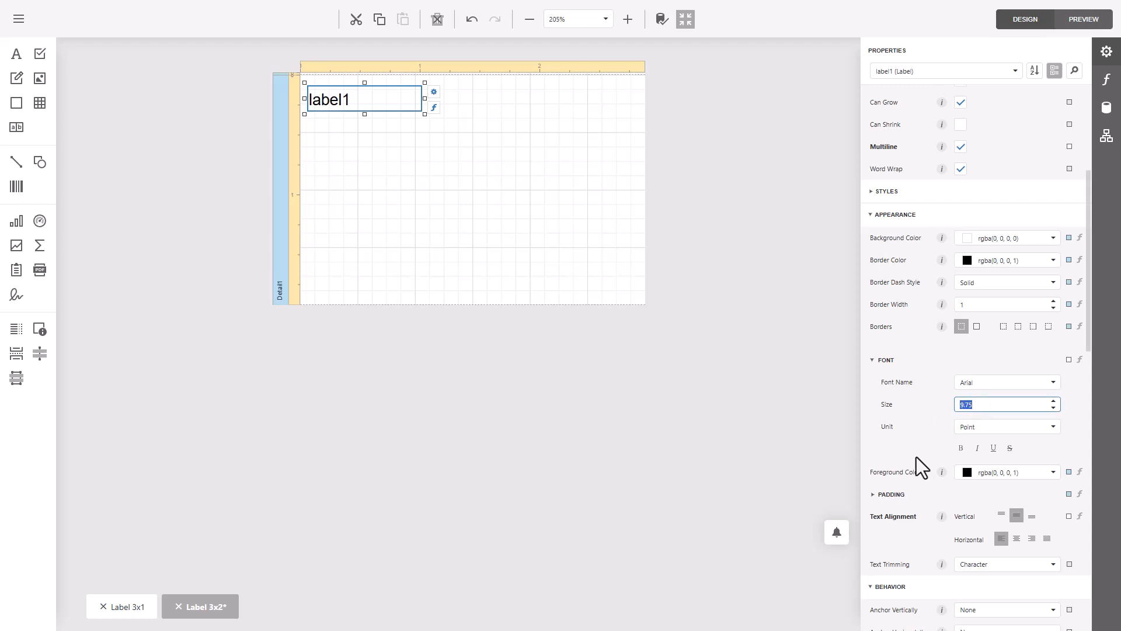
{"action": "type", "text": "9"}
{"action": "left_click", "coordinate": [410, 208]}
- Replace the label's placeholder text with "MODEL:"
{"action": "left_click", "coordinate": [366, 105]}
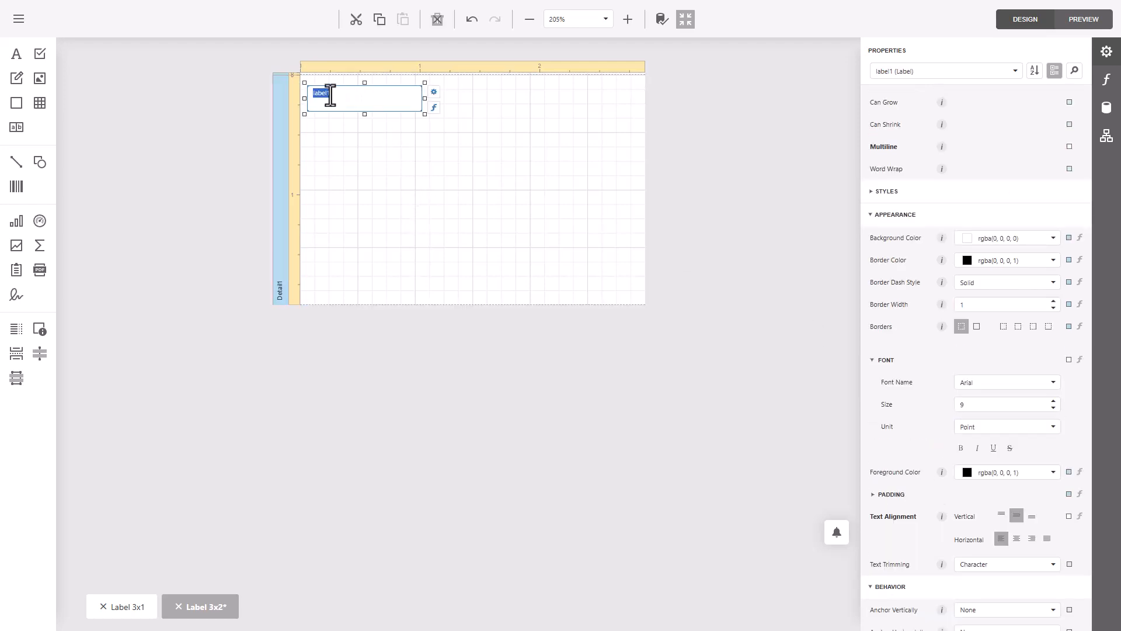
{"action": "double_click", "coordinate": [330, 96]}
{"action": "type", "text": "MO"}
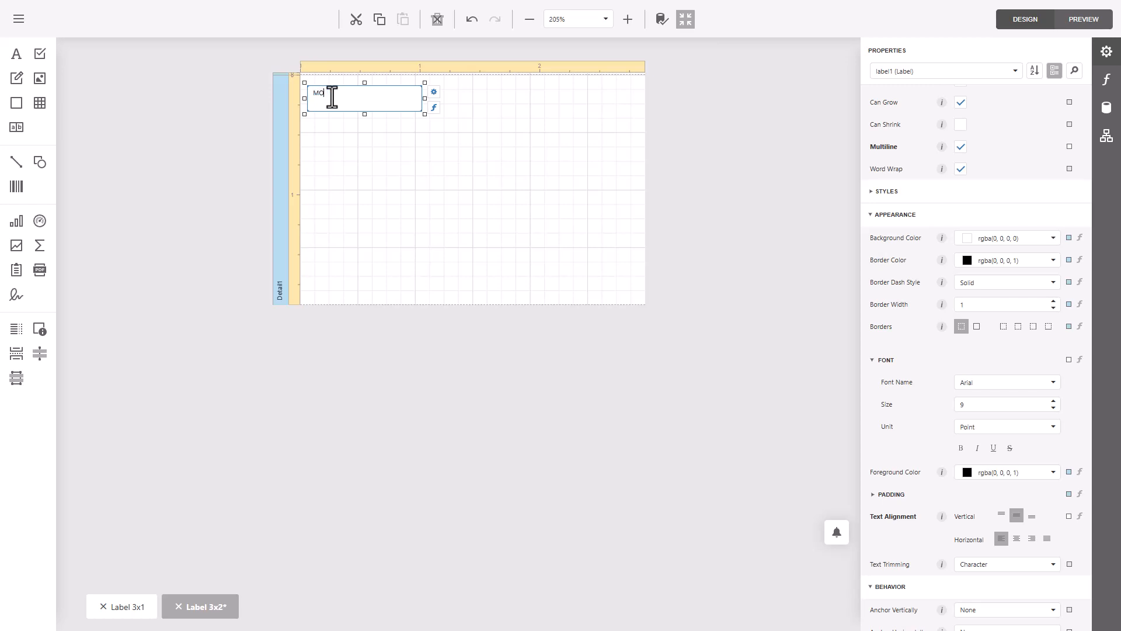
{"action": "type", "text": "DEL:"}
{"action": "left_click", "coordinate": [376, 113]}
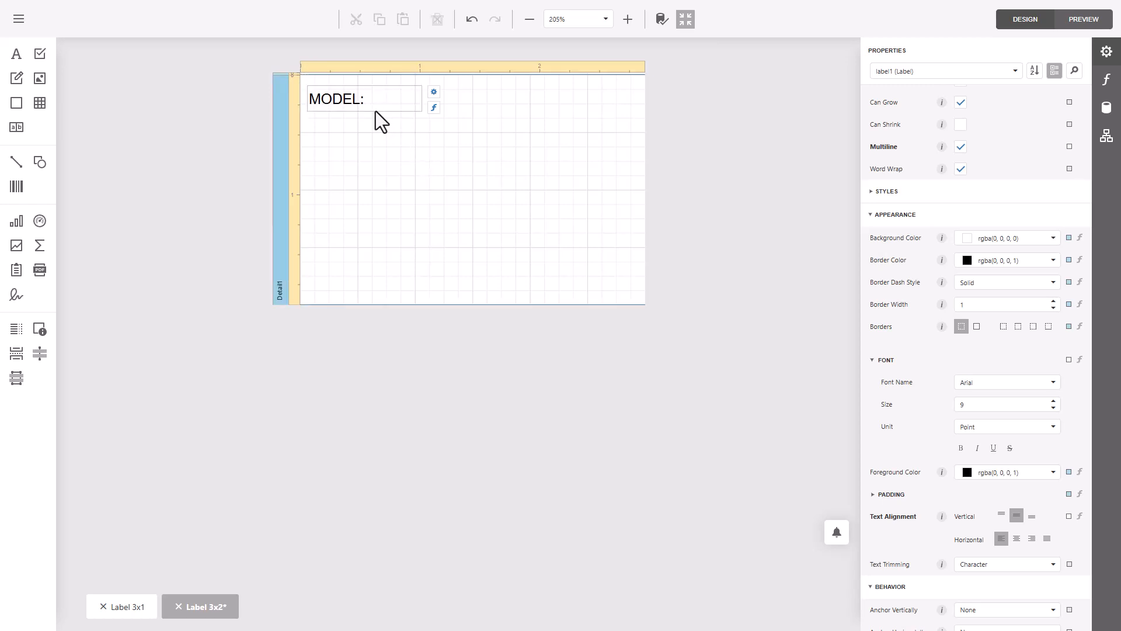
- Narrow the MODEL: label to a width of about 76 and set its height to 20
{"action": "left_click", "coordinate": [380, 105]}
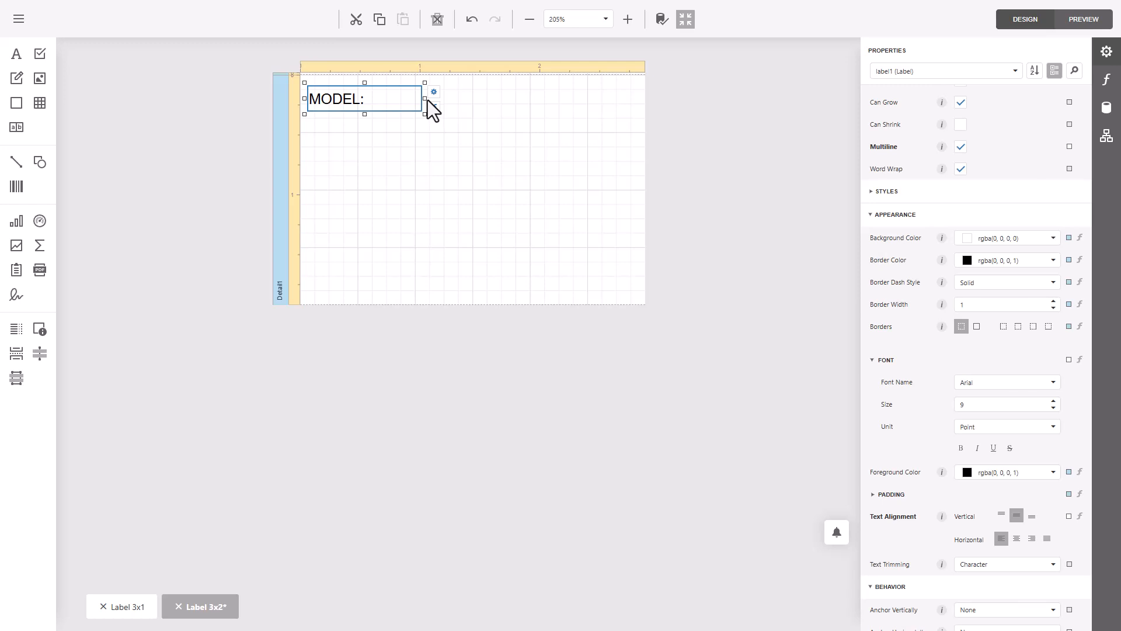
{"action": "left_click_drag", "start_coordinate": [425, 100], "coordinate": [401, 103]}
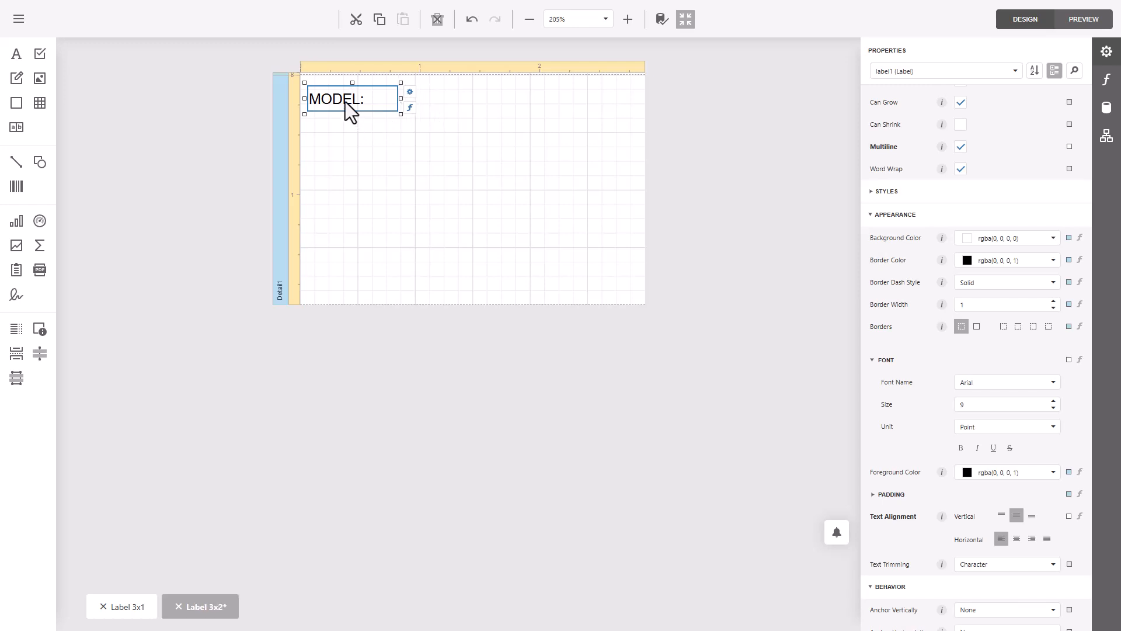
{"action": "scroll", "coordinate": [991, 400], "scroll_direction": "down", "scroll_amount": 5}
{"action": "scroll", "coordinate": [991, 399], "scroll_direction": "down", "scroll_amount": 4}
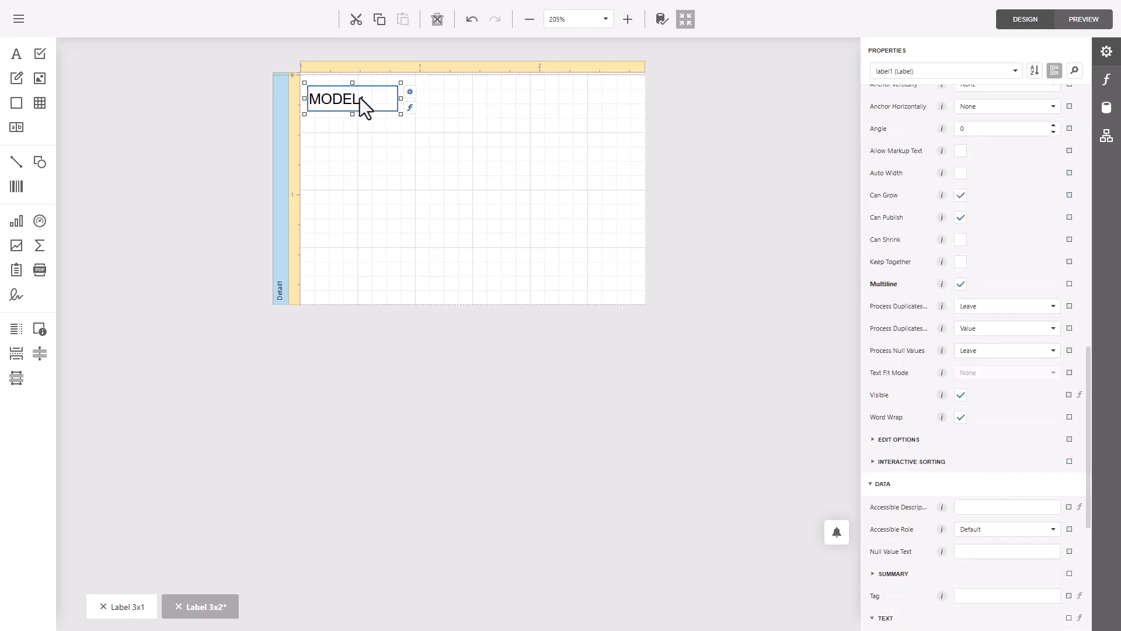
{"action": "scroll", "coordinate": [1050, 513], "scroll_direction": "down", "scroll_amount": 5}
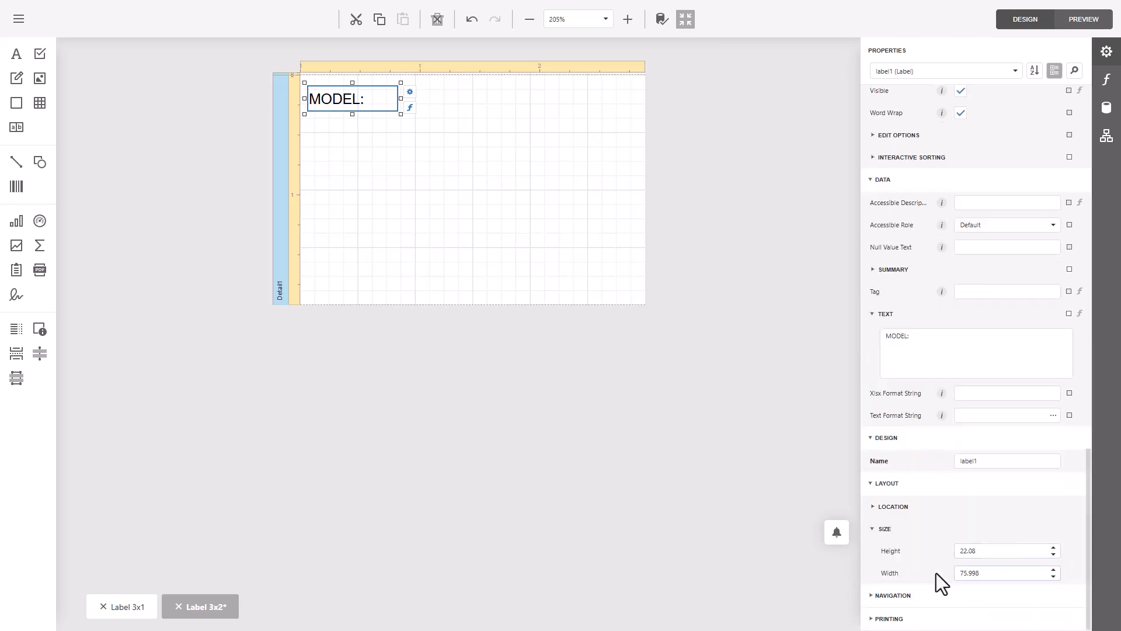
{"action": "left_click_drag", "start_coordinate": [998, 551], "coordinate": [927, 533]}
{"action": "type", "text": "0"}
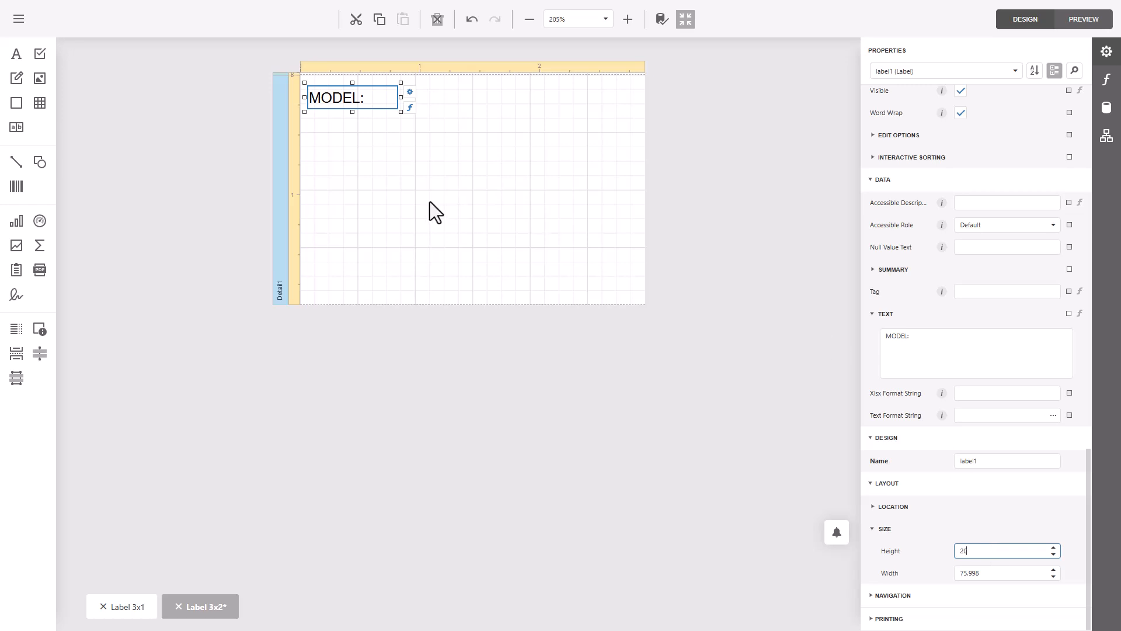
{"action": "left_click", "coordinate": [384, 146]}
- Duplicate the MODEL: label and place the copy directly beneath the original, aligned with it and without overlap
{"action": "left_click", "coordinate": [352, 100]}
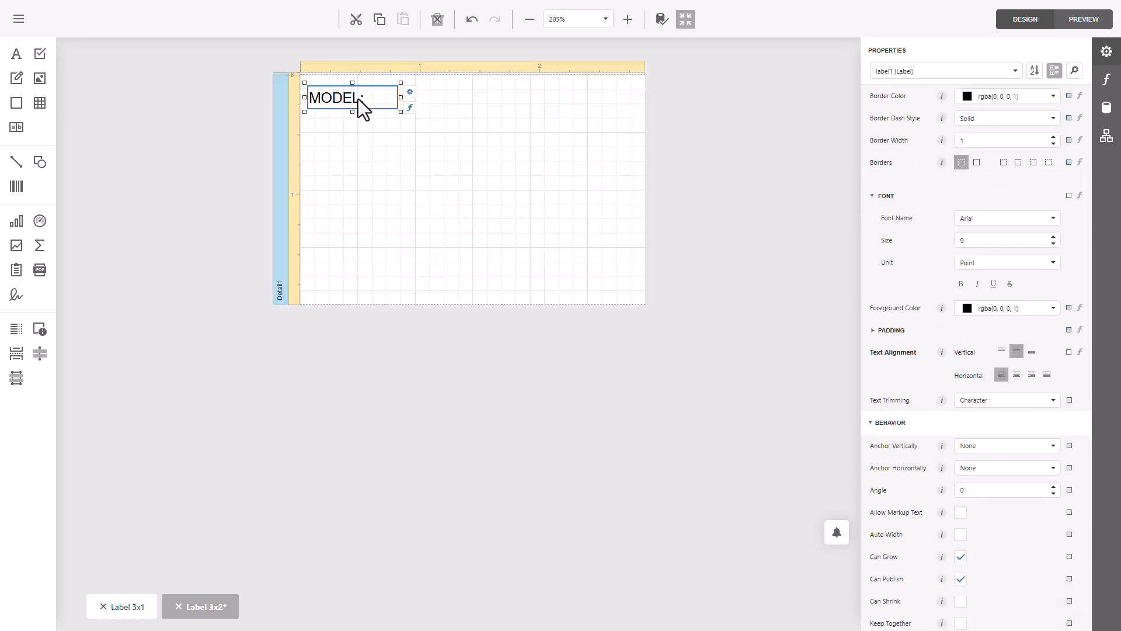
{"action": "left_click", "coordinate": [356, 134]}
{"action": "key", "text": "ctrl+v"}
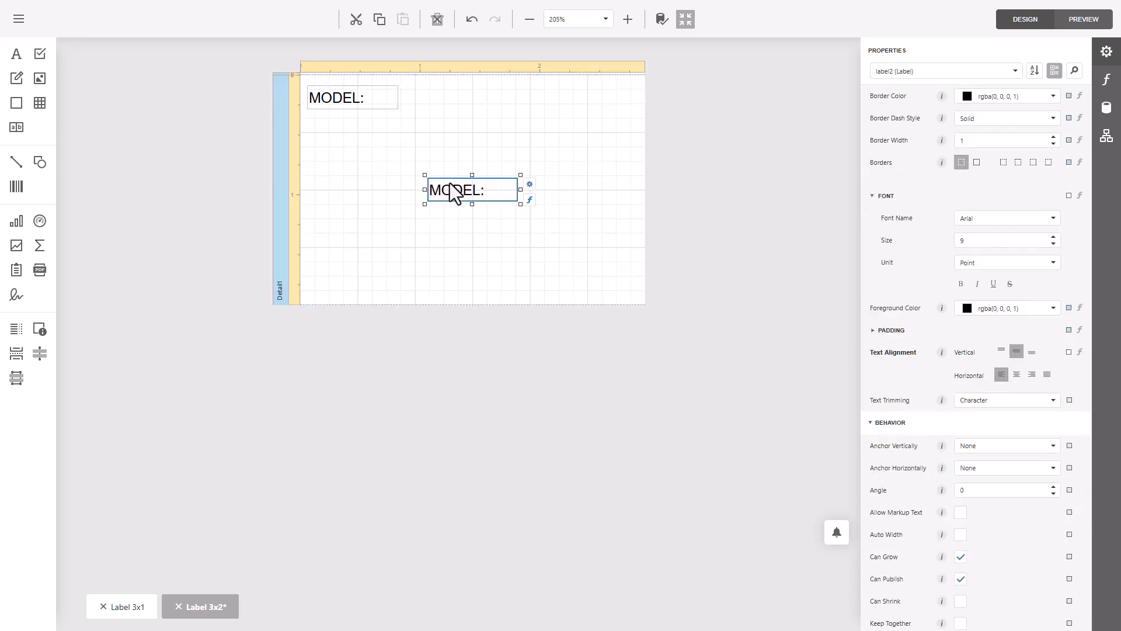
{"action": "left_click_drag", "start_coordinate": [448, 190], "coordinate": [331, 125]}
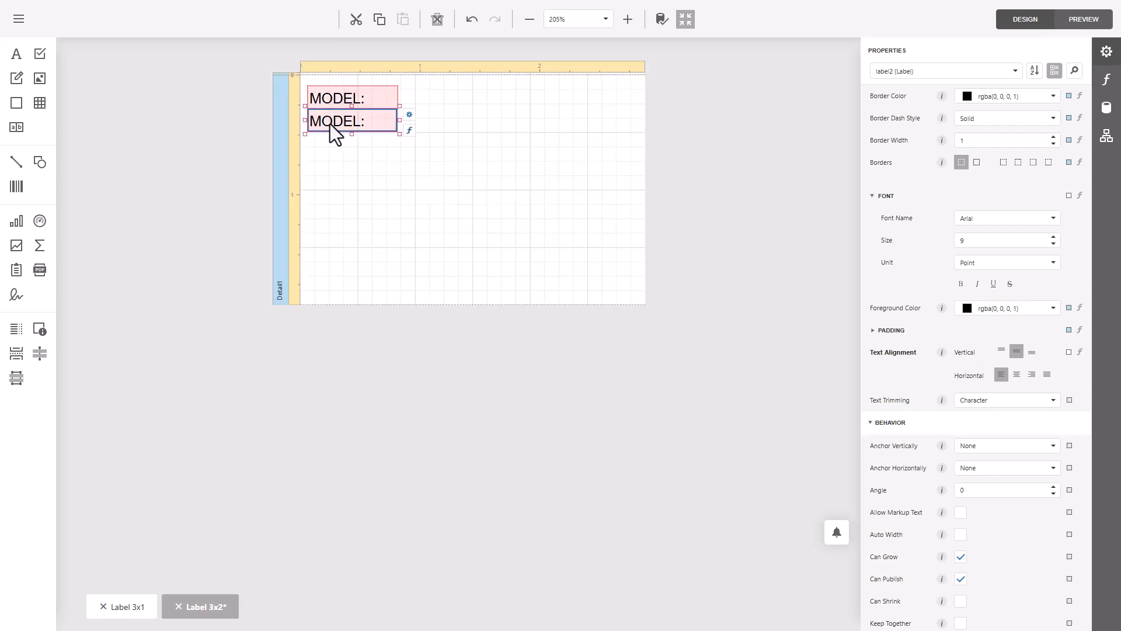
{"action": "key", "text": "Down"}
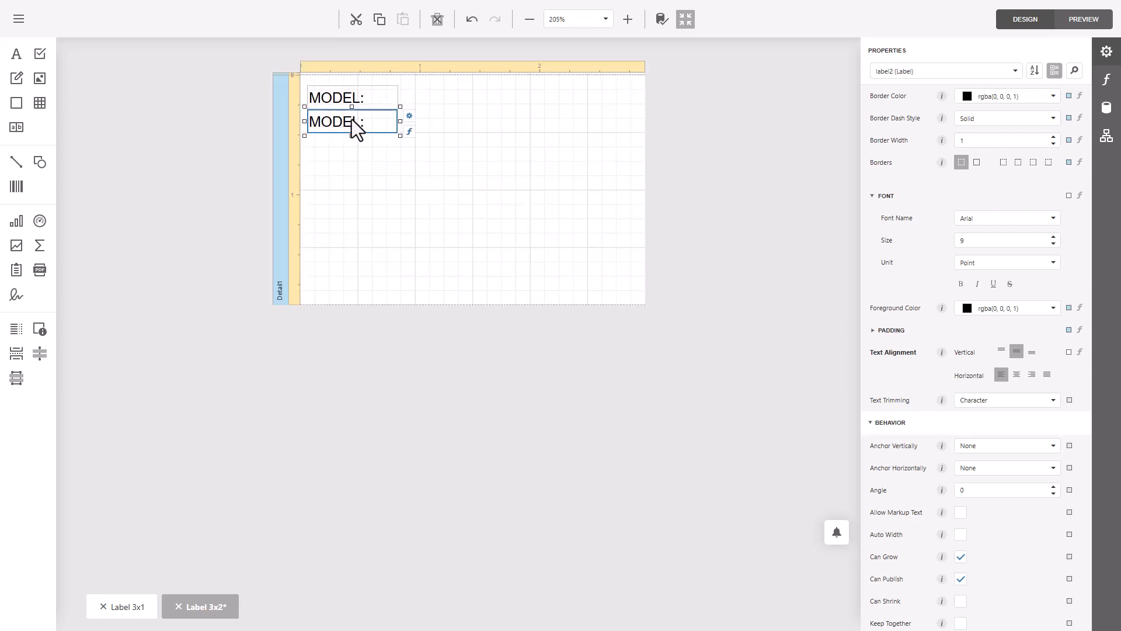
- Duplicate the second MODEL: label and place this third label directly below it in the same column
{"action": "left_click", "coordinate": [374, 143]}
{"action": "left_click", "coordinate": [359, 121]}
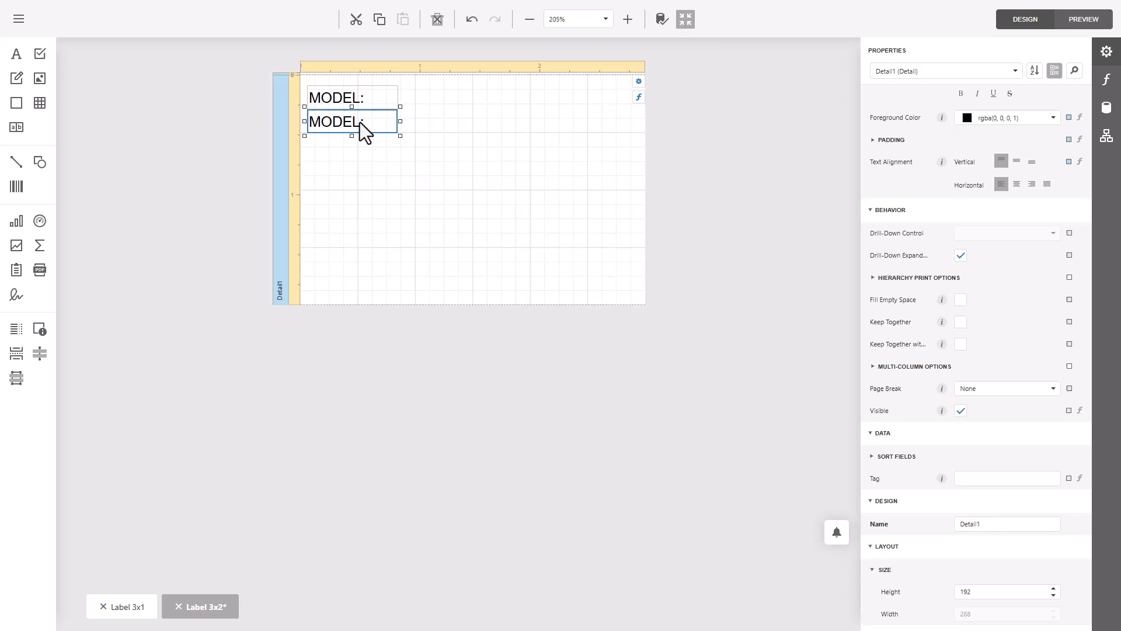
{"action": "left_click", "coordinate": [377, 180]}
{"action": "left_click_drag", "start_coordinate": [366, 121], "coordinate": [327, 146]}
{"action": "left_click", "coordinate": [440, 188]}
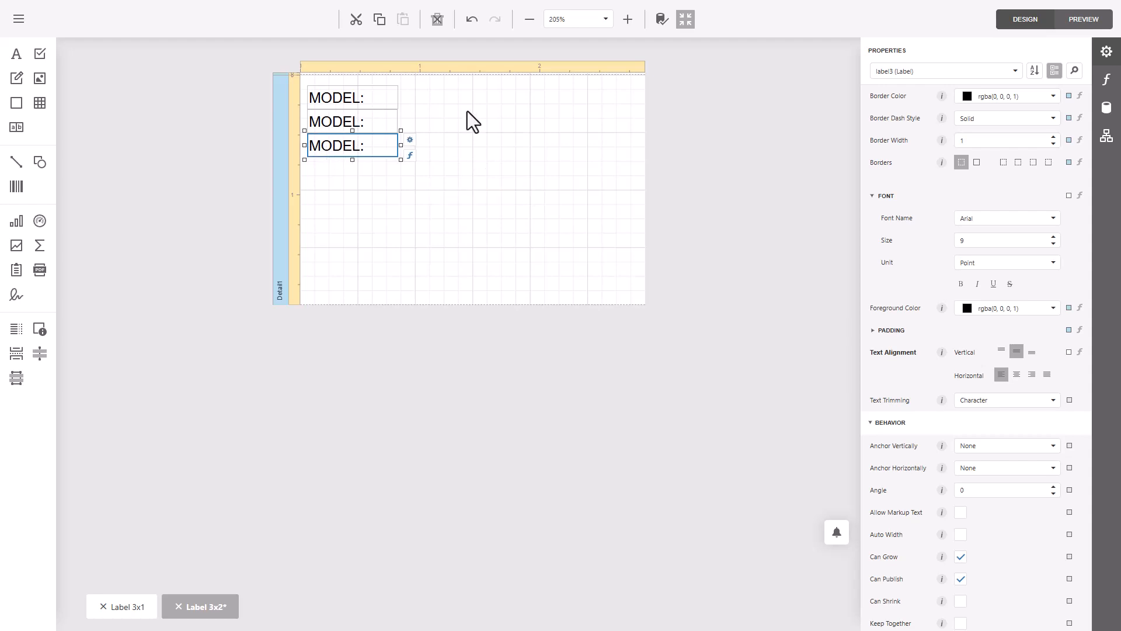
{"action": "left_click", "coordinate": [472, 121]}
- Change the text of the middle label to "Screen Size:"
{"action": "scroll", "coordinate": [1004, 134], "scroll_direction": "up", "scroll_amount": 5}
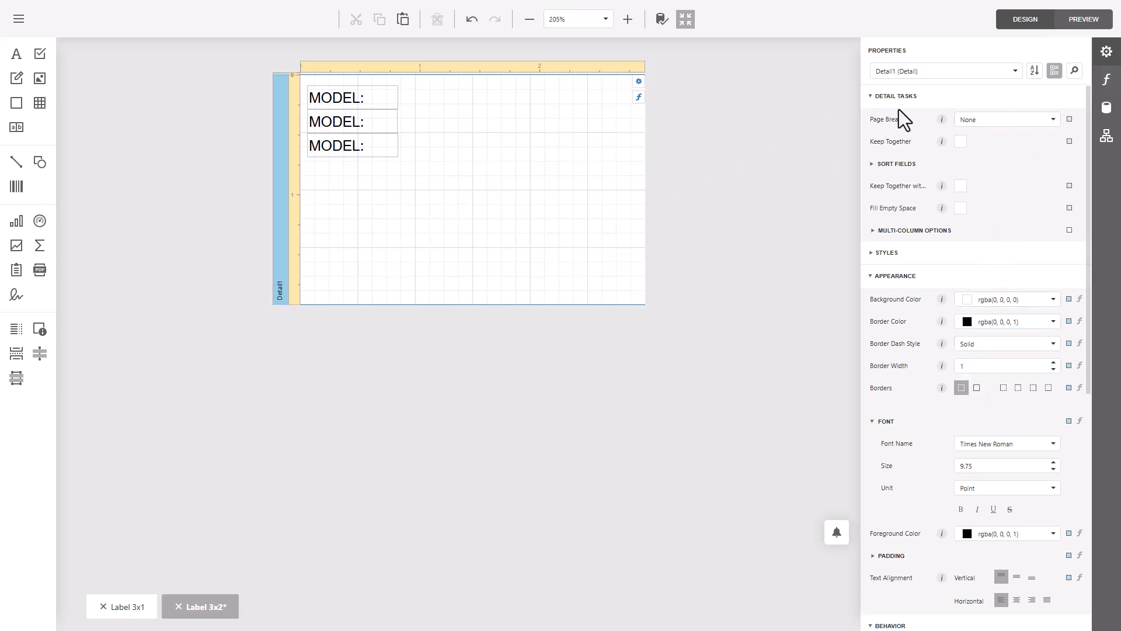
{"action": "left_click", "coordinate": [345, 100]}
{"action": "left_click", "coordinate": [340, 124]}
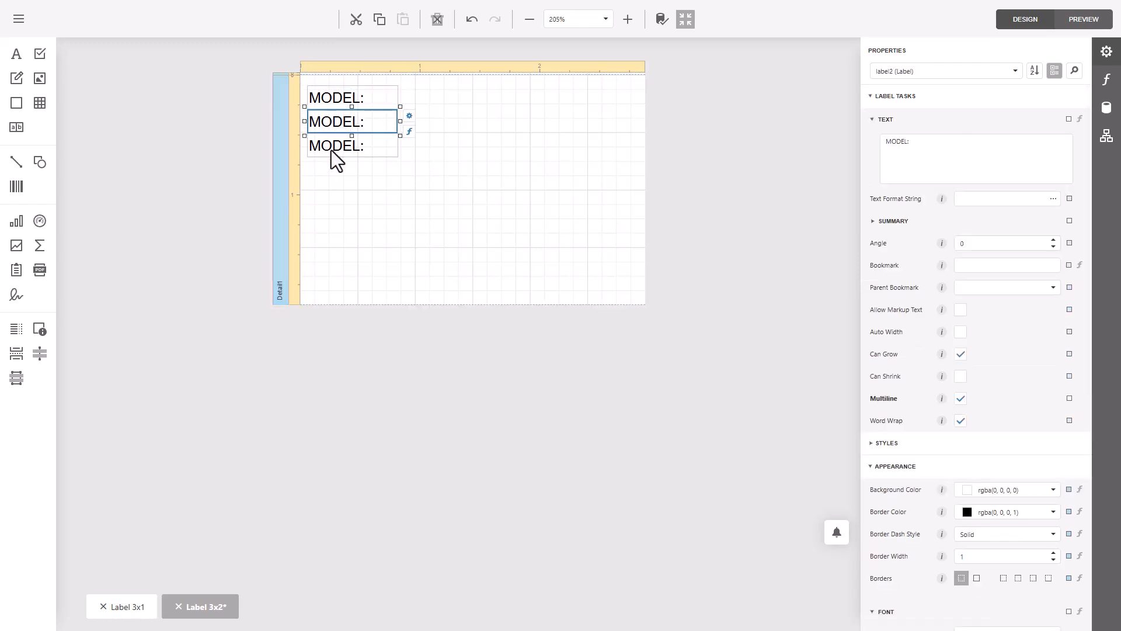
{"action": "left_click", "coordinate": [331, 150]}
{"action": "double_click", "coordinate": [331, 122]}
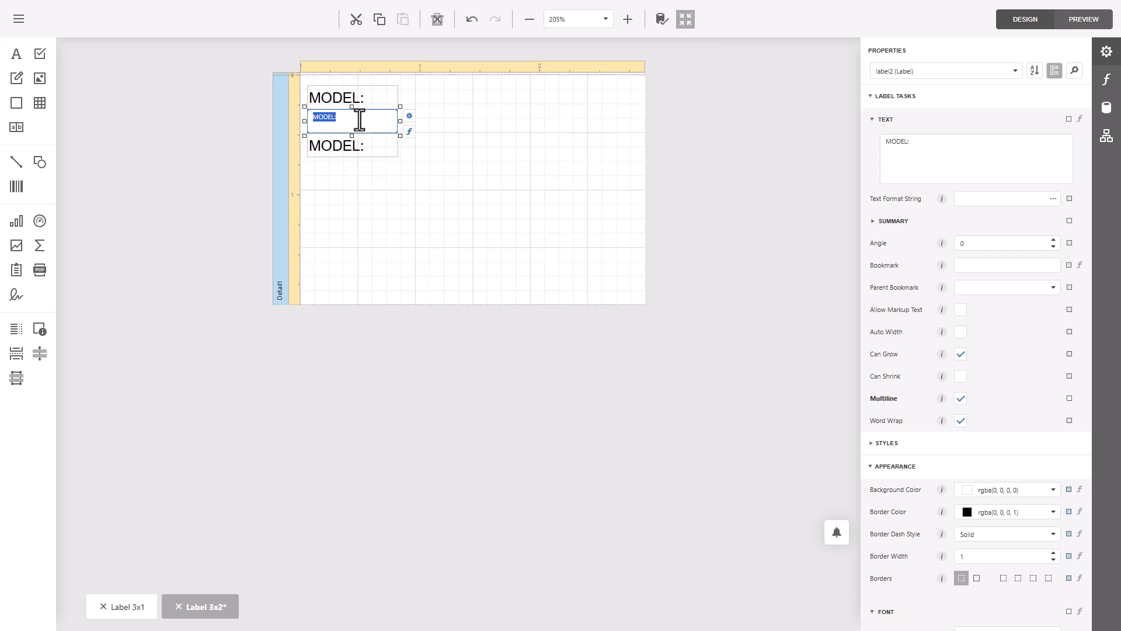
{"action": "type", "text": "Screen Size:"}
{"action": "left_click", "coordinate": [441, 133]}
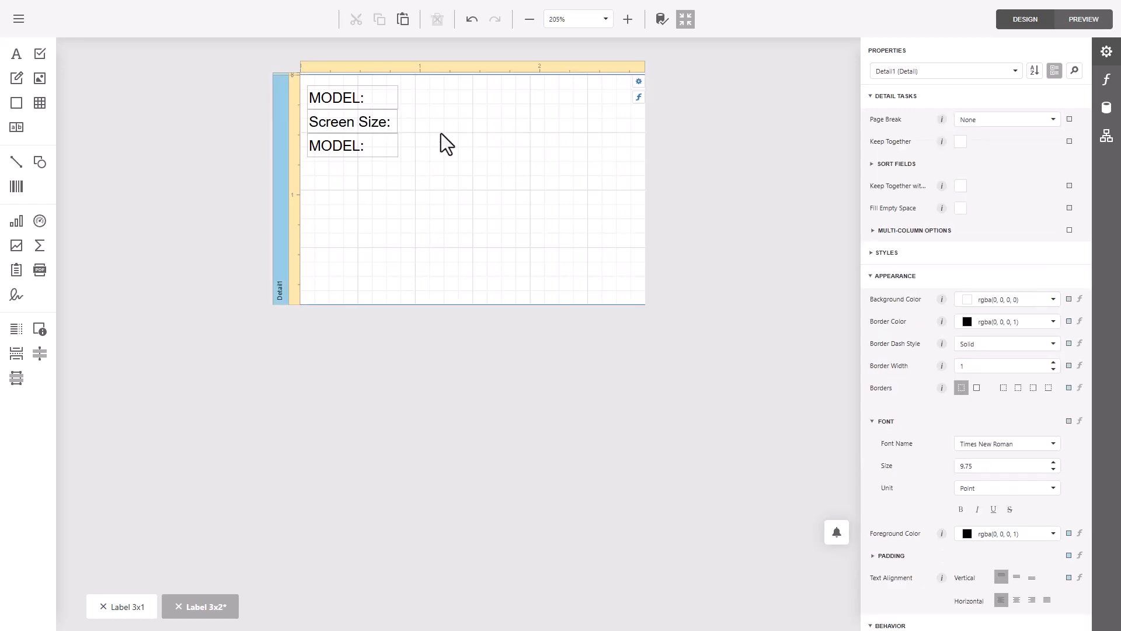
- Change the text of the lowest label to "GRADE"
{"action": "double_click", "coordinate": [336, 146]}
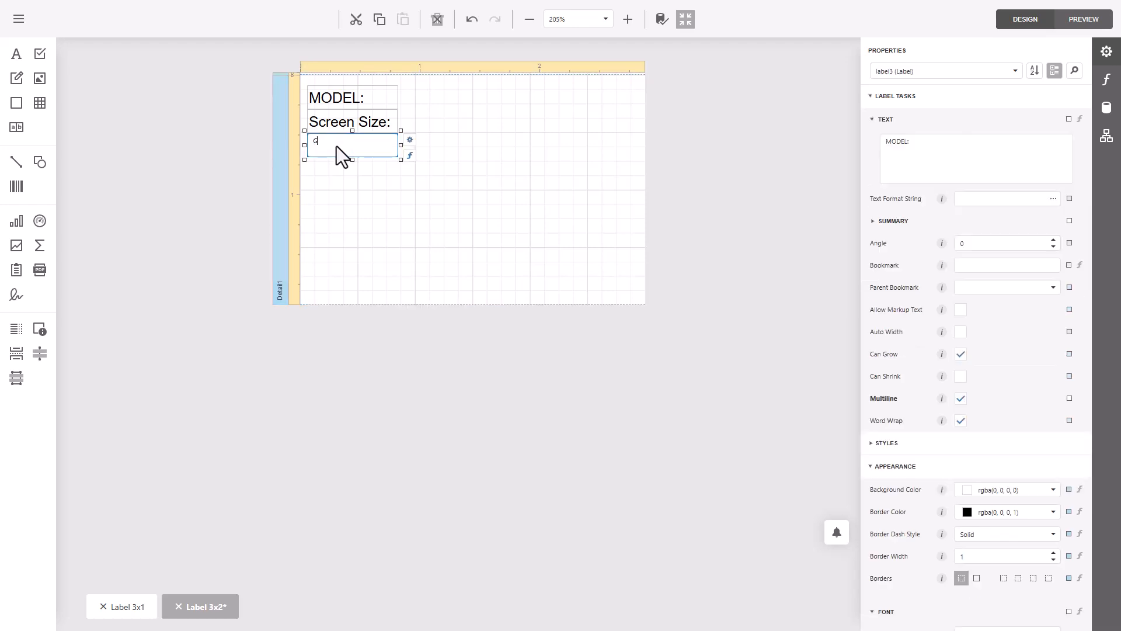
{"action": "left_click", "coordinate": [537, 163]}
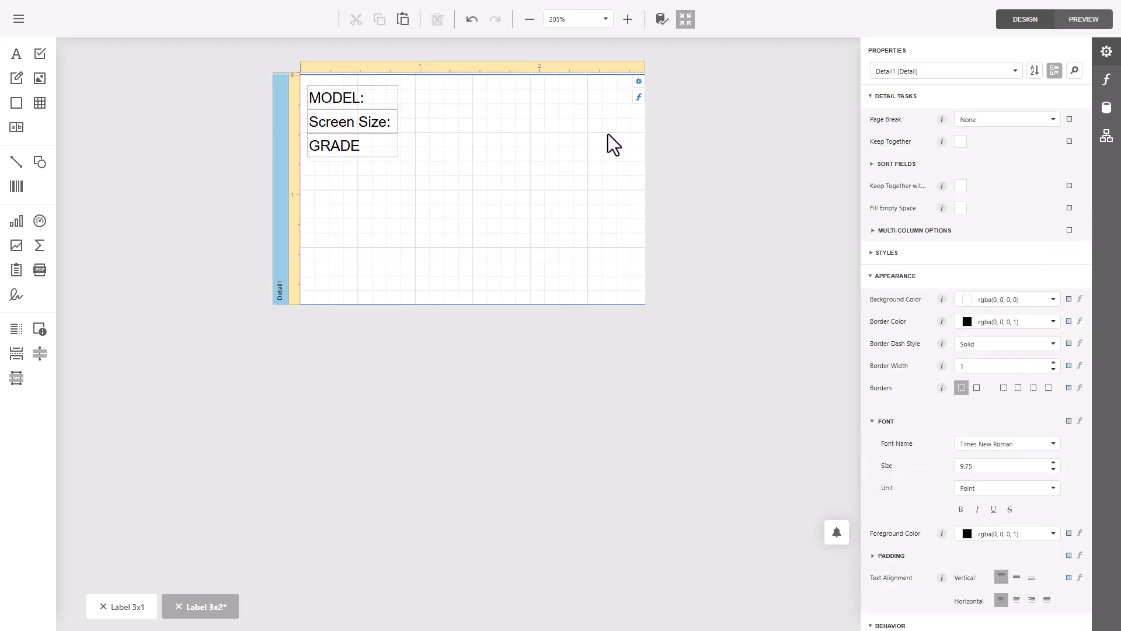
{"action": "left_click", "coordinate": [361, 152]}
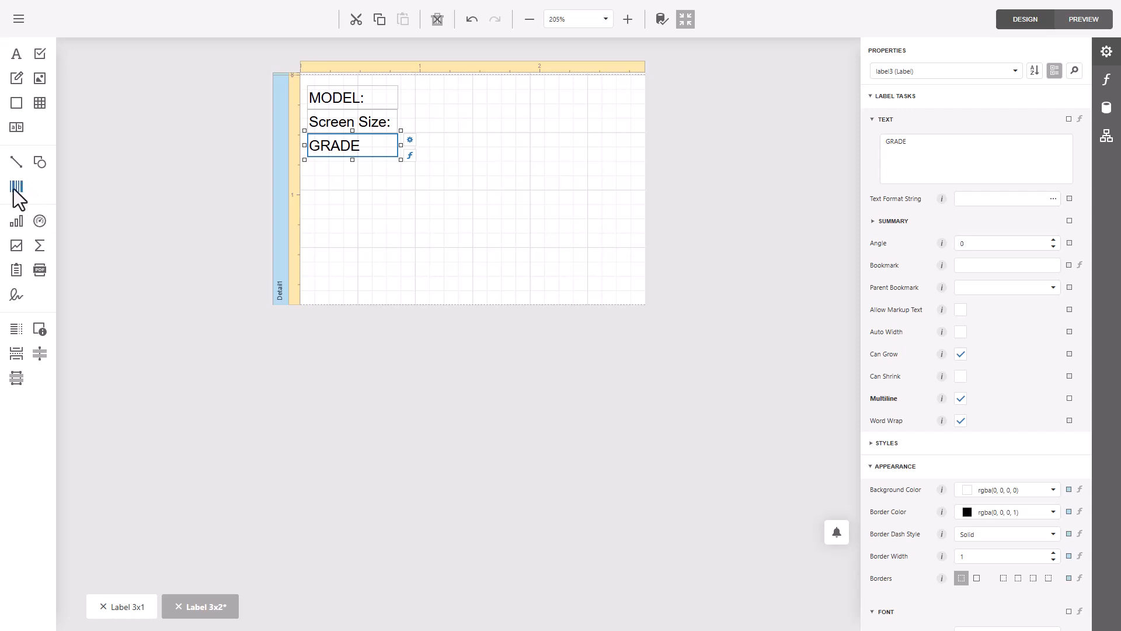
- Add a barcode to the lower part of the detail band, below the text labels, and expand its symbology settings
{"action": "left_click_drag", "start_coordinate": [16, 187], "coordinate": [318, 200]}
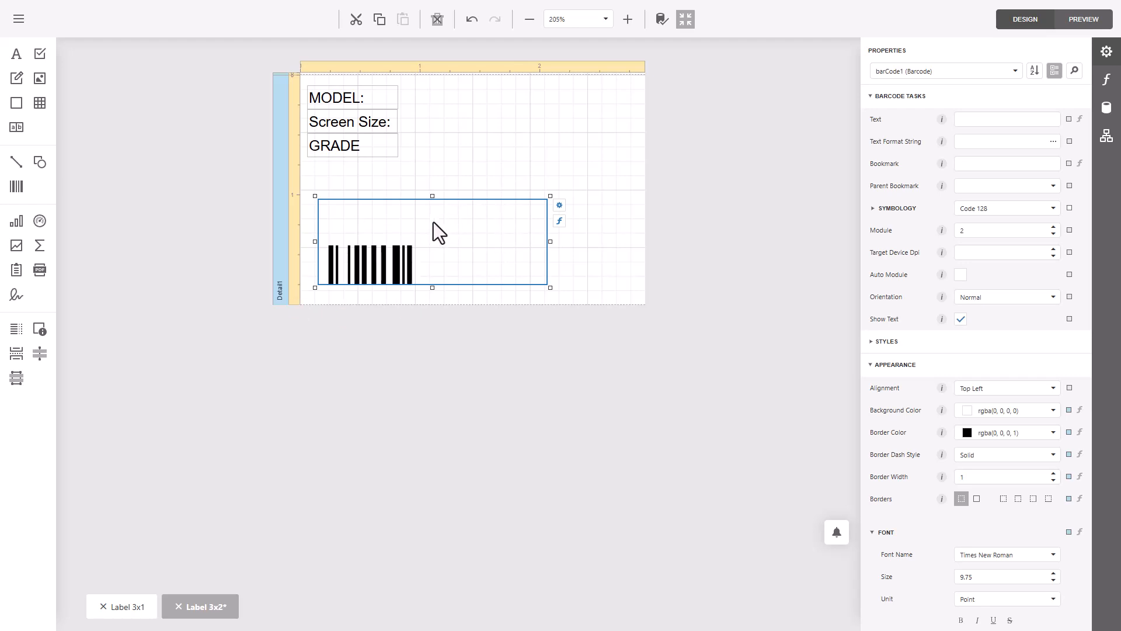
{"action": "left_click", "coordinate": [391, 292]}
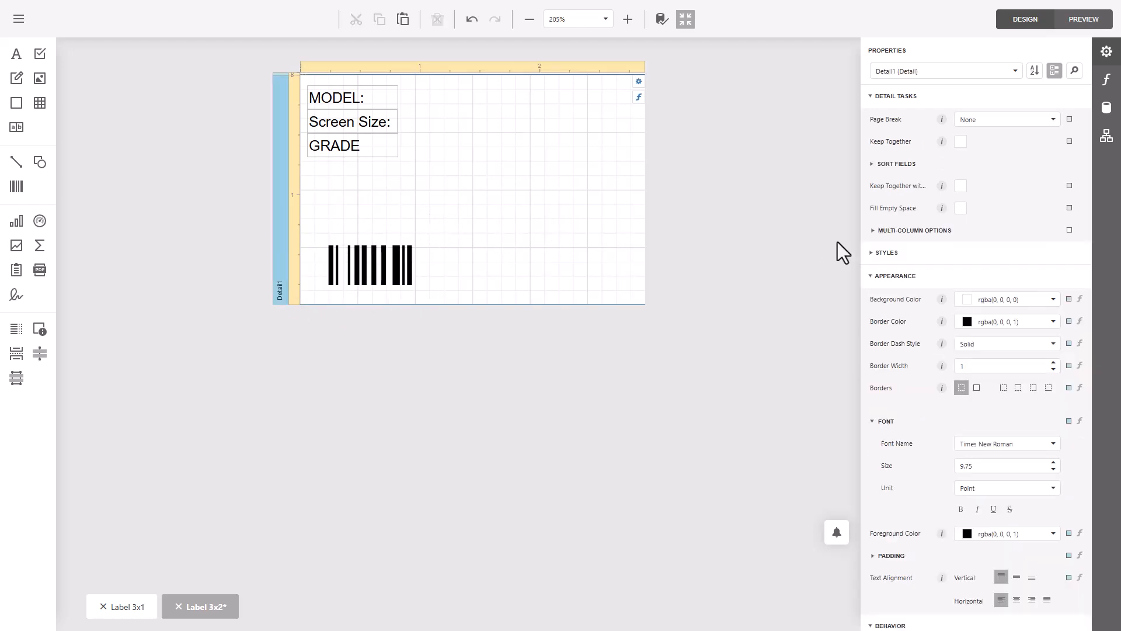
{"action": "left_click", "coordinate": [376, 264]}
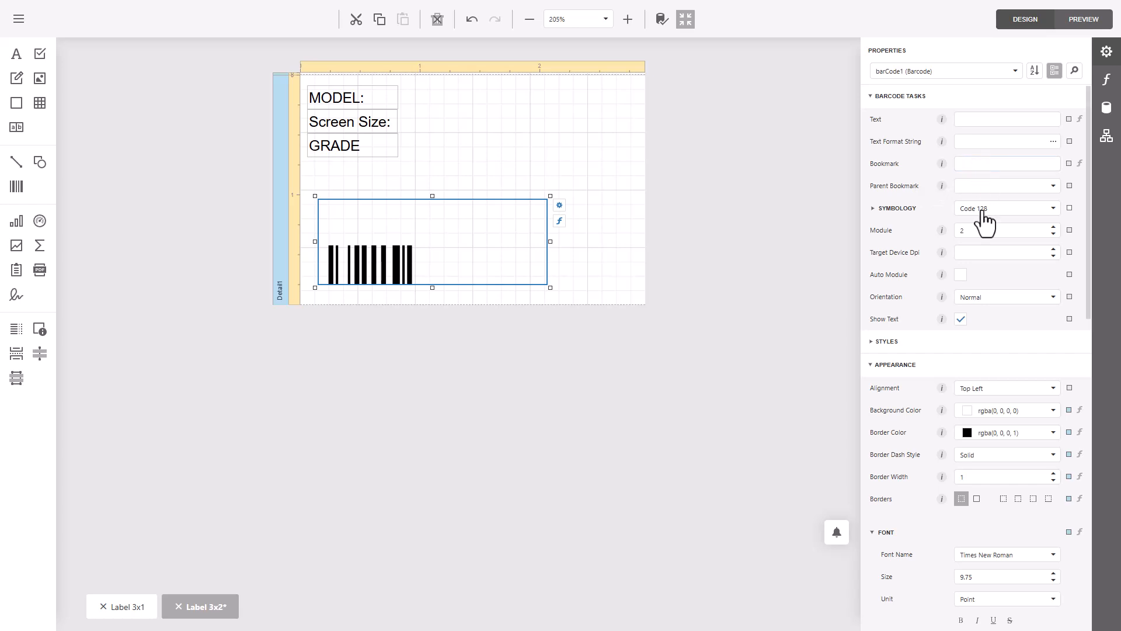
{"action": "left_click", "coordinate": [893, 101]}
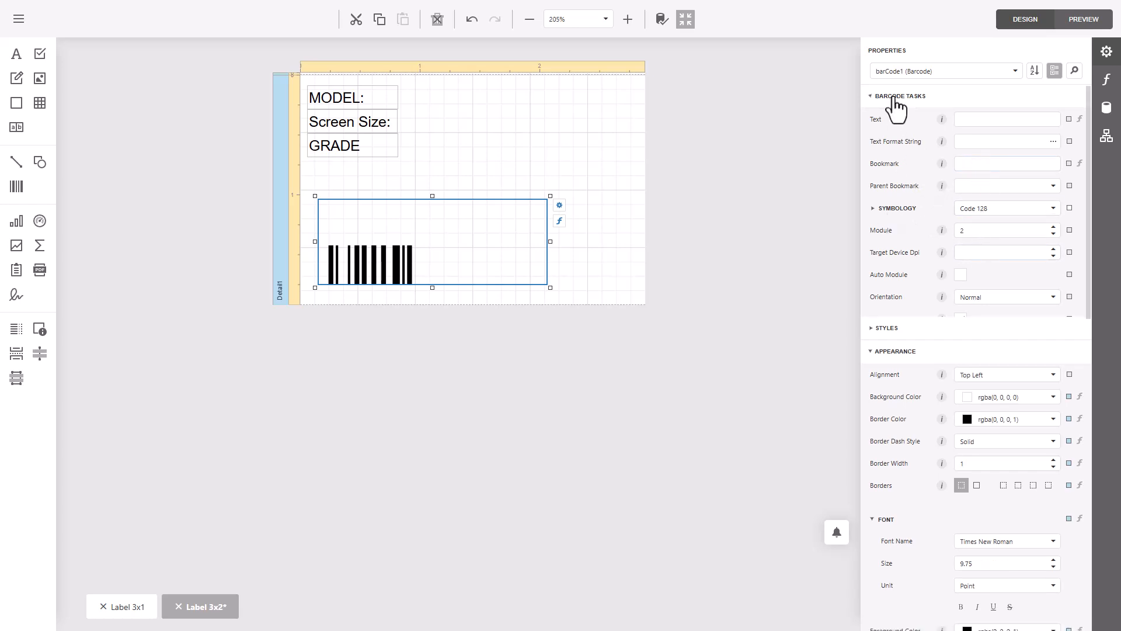
{"action": "left_click", "coordinate": [894, 105]}
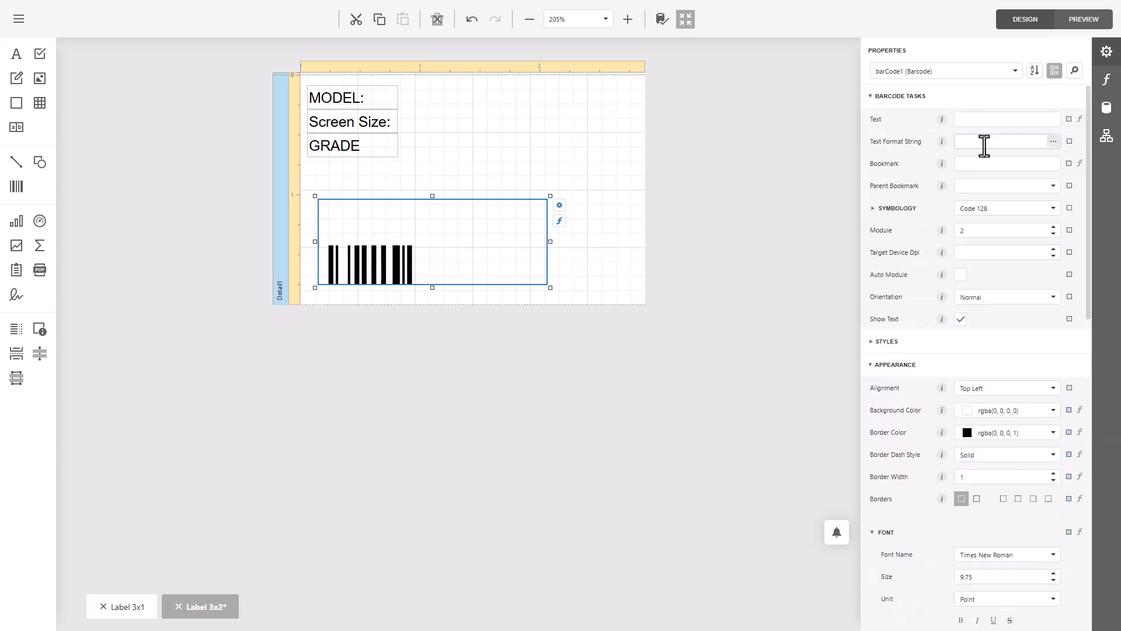
{"action": "left_click", "coordinate": [878, 208]}
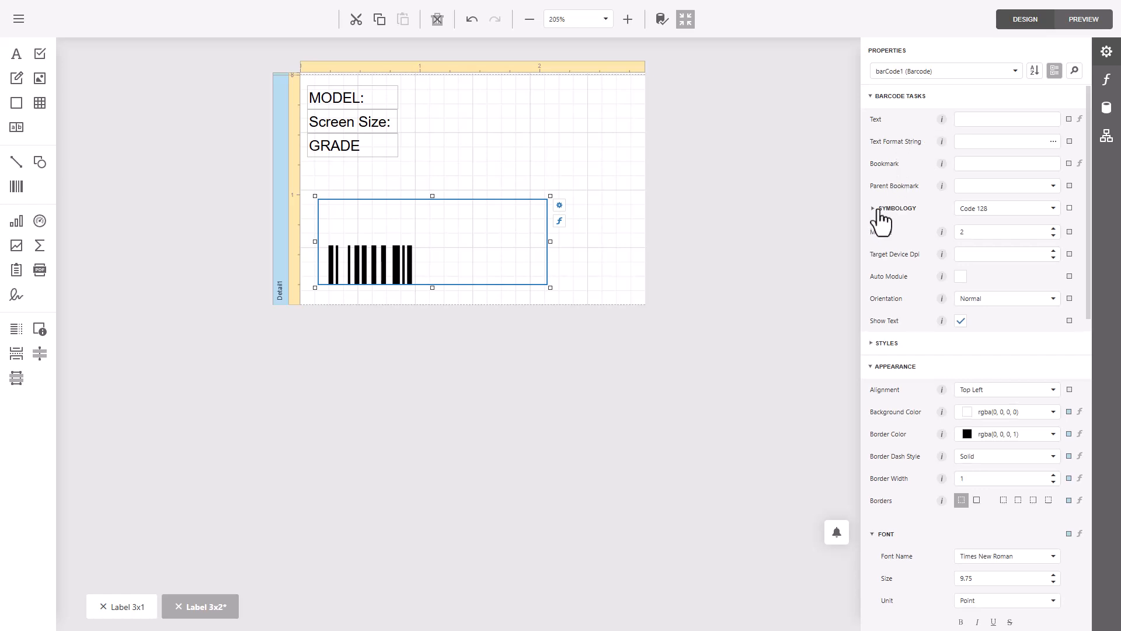
- Change the barcode's symbology from the linear format to QR Code
{"action": "left_click", "coordinate": [1007, 208]}
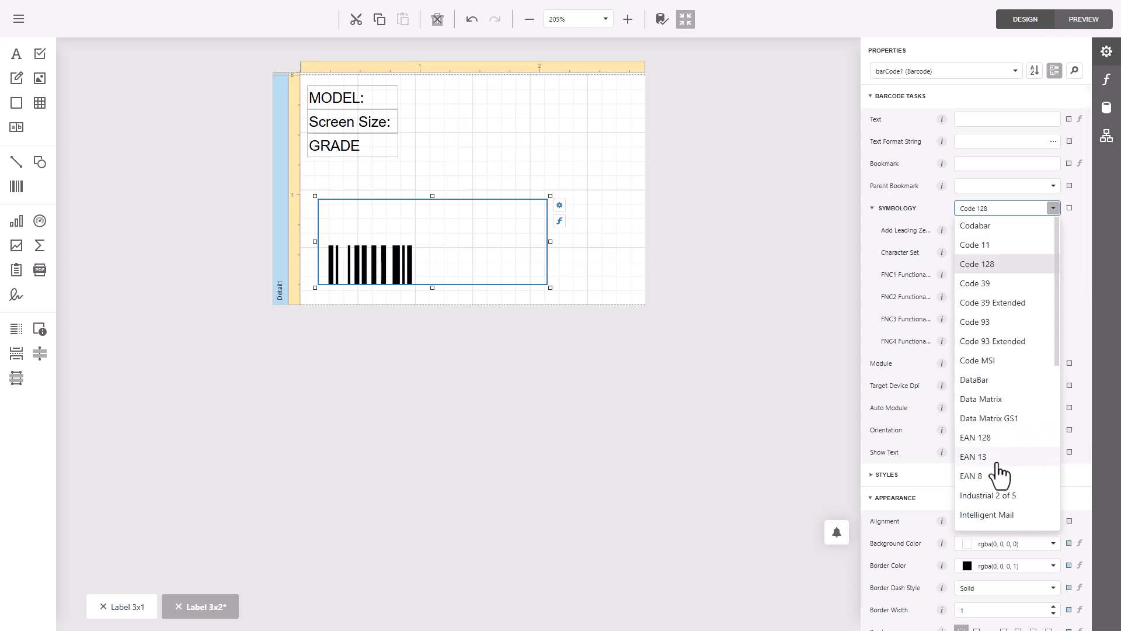
{"action": "scroll", "coordinate": [1000, 470], "scroll_direction": "down", "scroll_amount": 6}
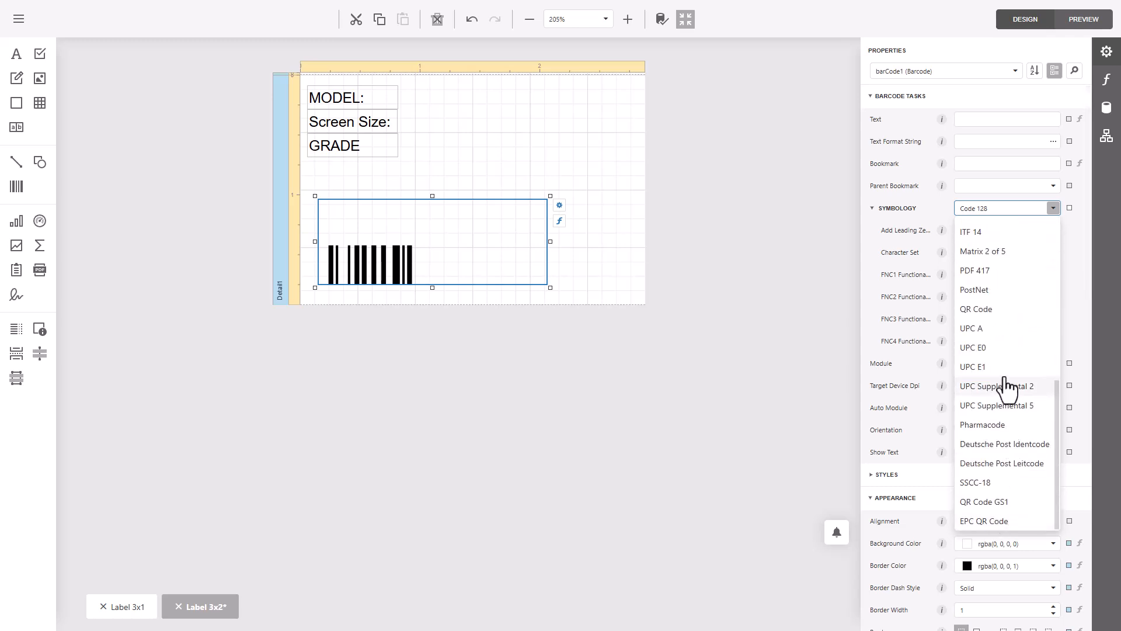
{"action": "left_click", "coordinate": [999, 311]}
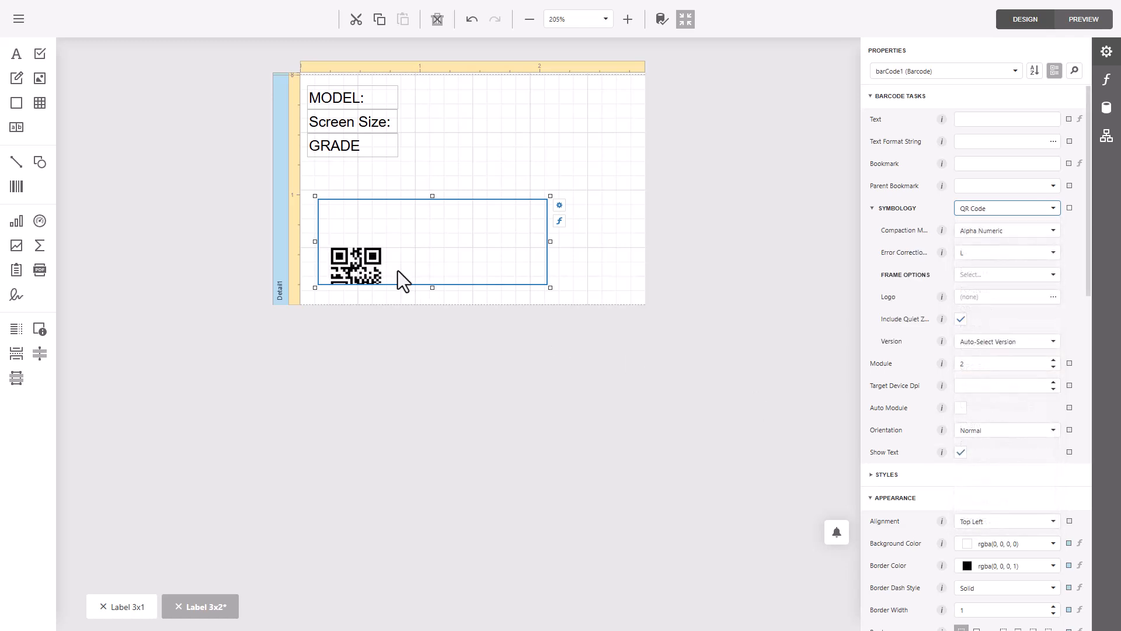
- Set the QR barcode's text alignment to middle vertically and center horizontally
{"action": "left_click", "coordinate": [450, 251]}
{"action": "scroll", "coordinate": [983, 447], "scroll_direction": "down", "scroll_amount": 6}
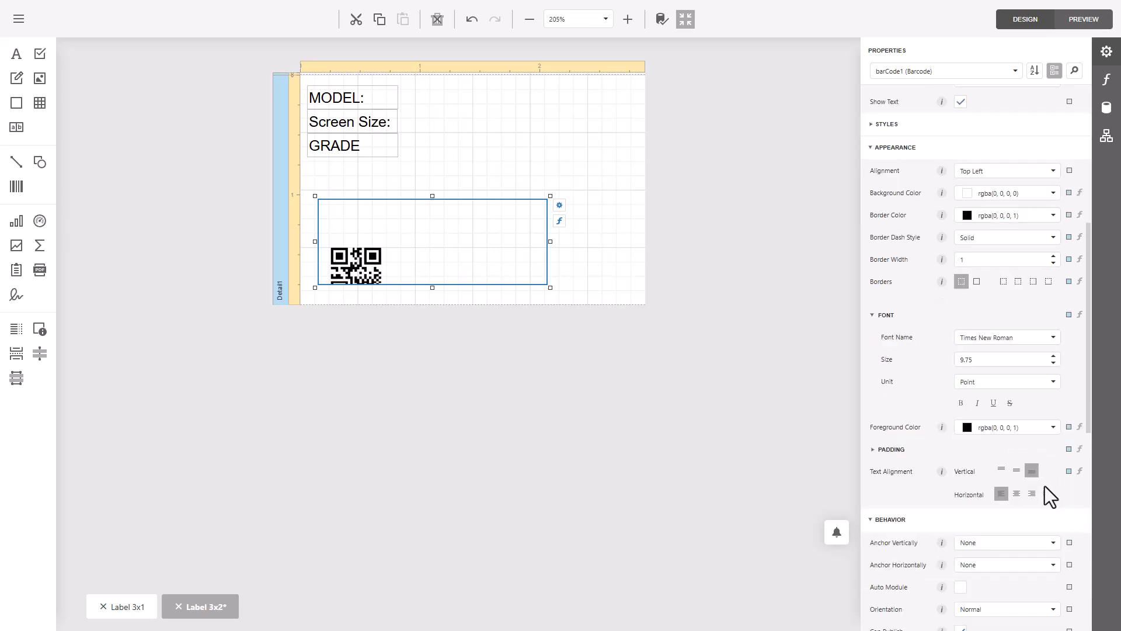
{"action": "left_click", "coordinate": [1017, 469]}
{"action": "left_click", "coordinate": [1017, 494]}
{"action": "scroll", "coordinate": [936, 392], "scroll_direction": "up", "scroll_amount": 6}
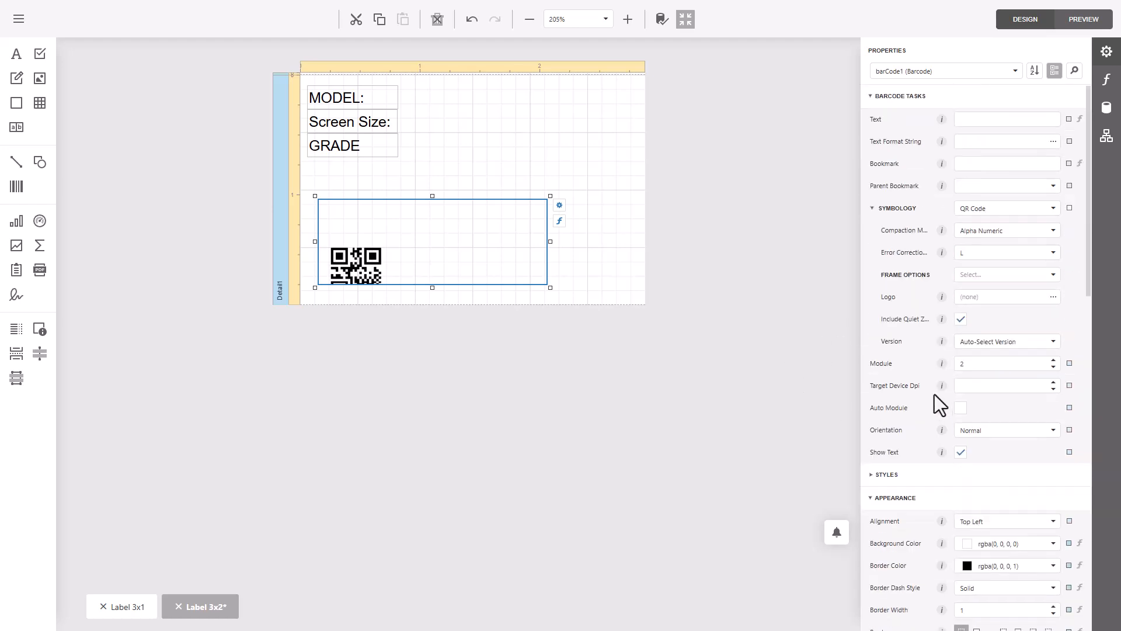
- Set the QR code's alignment within its frame to Middle Center
{"action": "scroll", "coordinate": [934, 394], "scroll_direction": "down", "scroll_amount": 1}
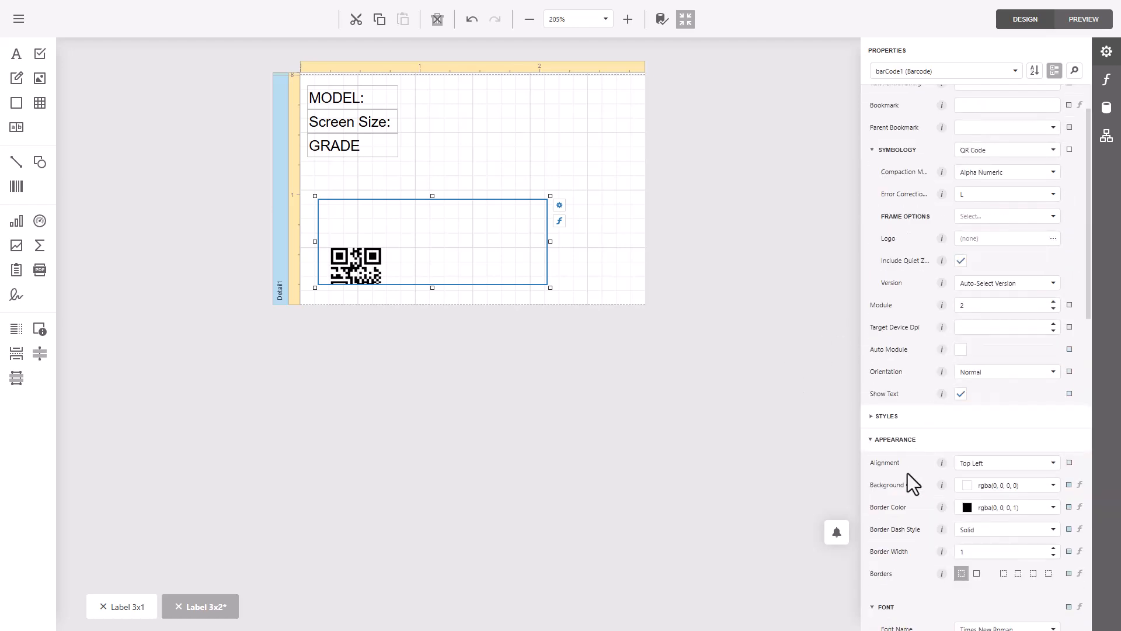
{"action": "left_click", "coordinate": [1001, 477]}
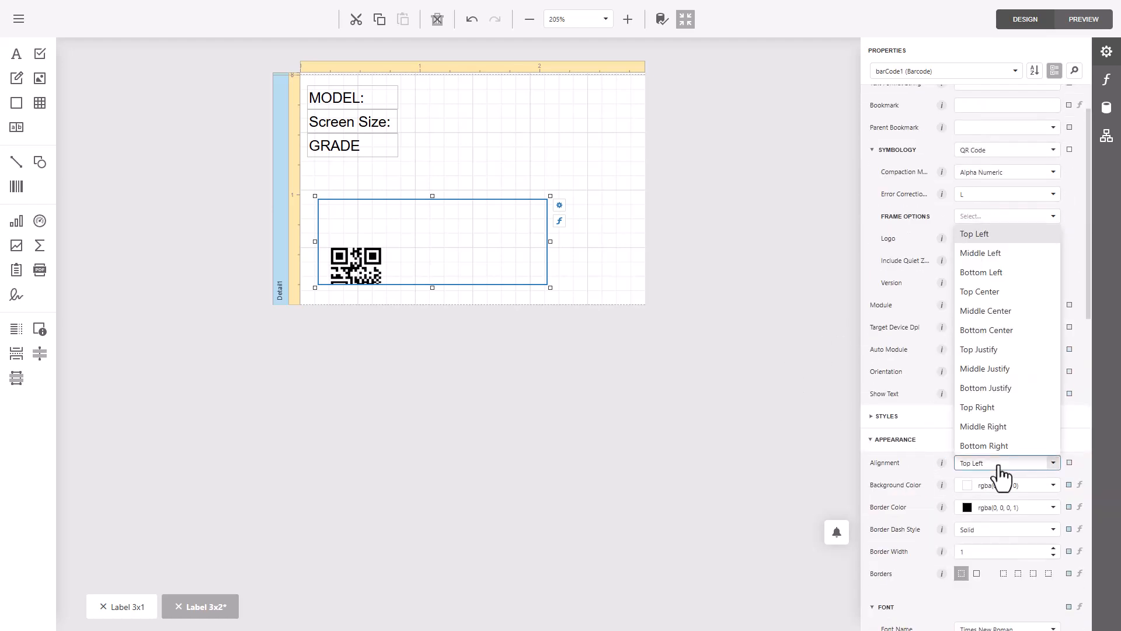
{"action": "left_click", "coordinate": [1008, 253]}
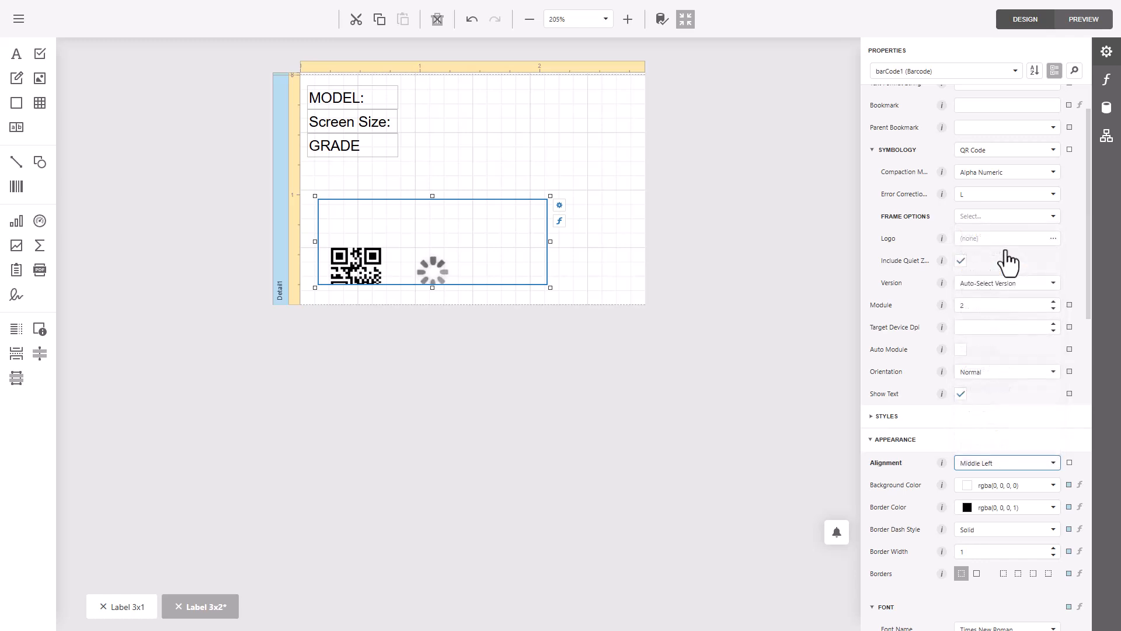
{"action": "left_click", "coordinate": [998, 464]}
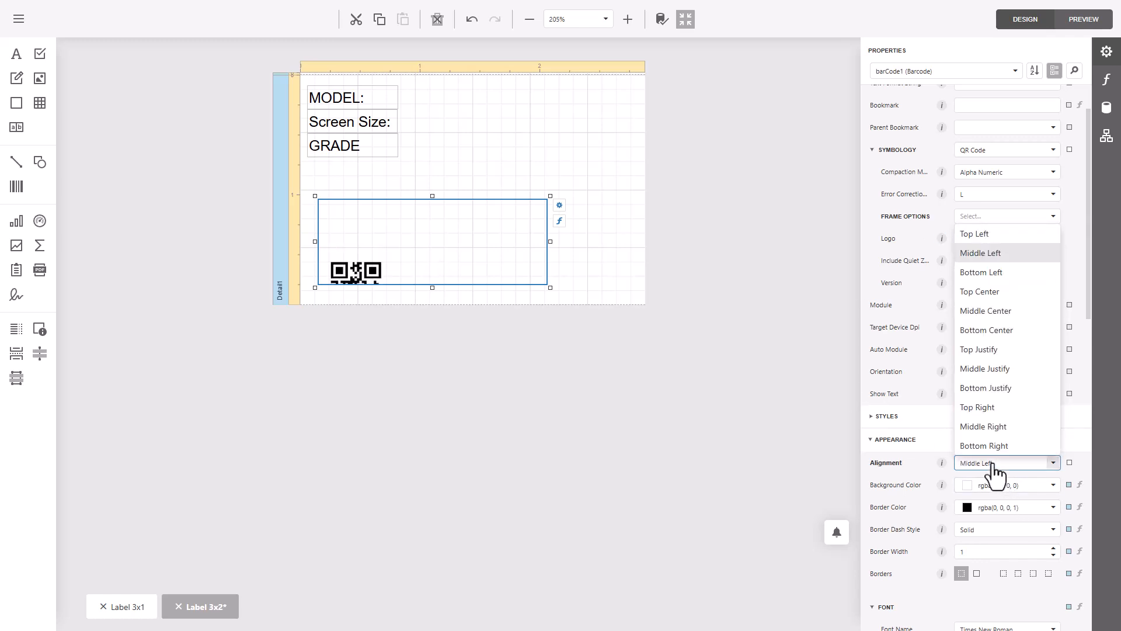
{"action": "left_click", "coordinate": [1006, 312]}
{"action": "scroll", "coordinate": [896, 367], "scroll_direction": "up", "scroll_amount": 1}
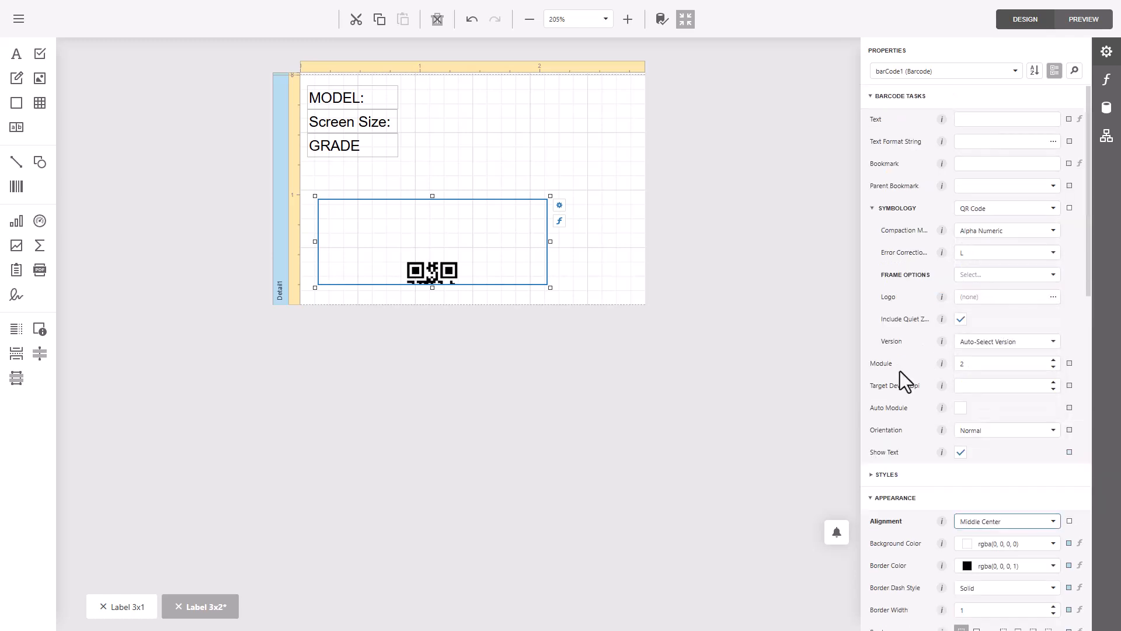
{"action": "left_click", "coordinate": [1035, 233]}
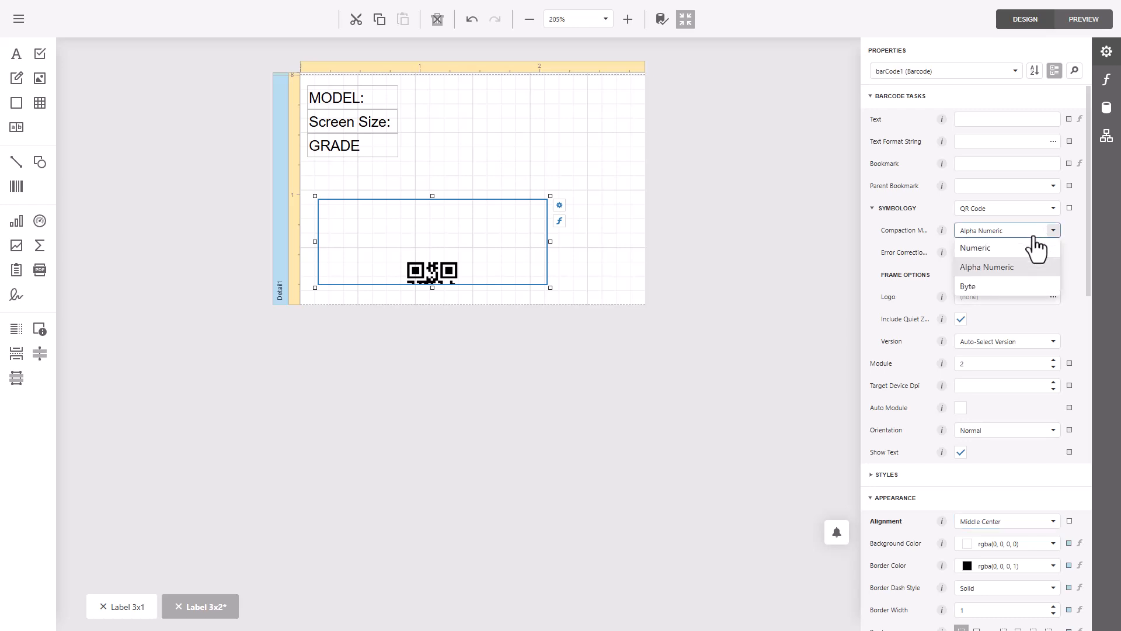
{"action": "left_click", "coordinate": [1032, 235]}
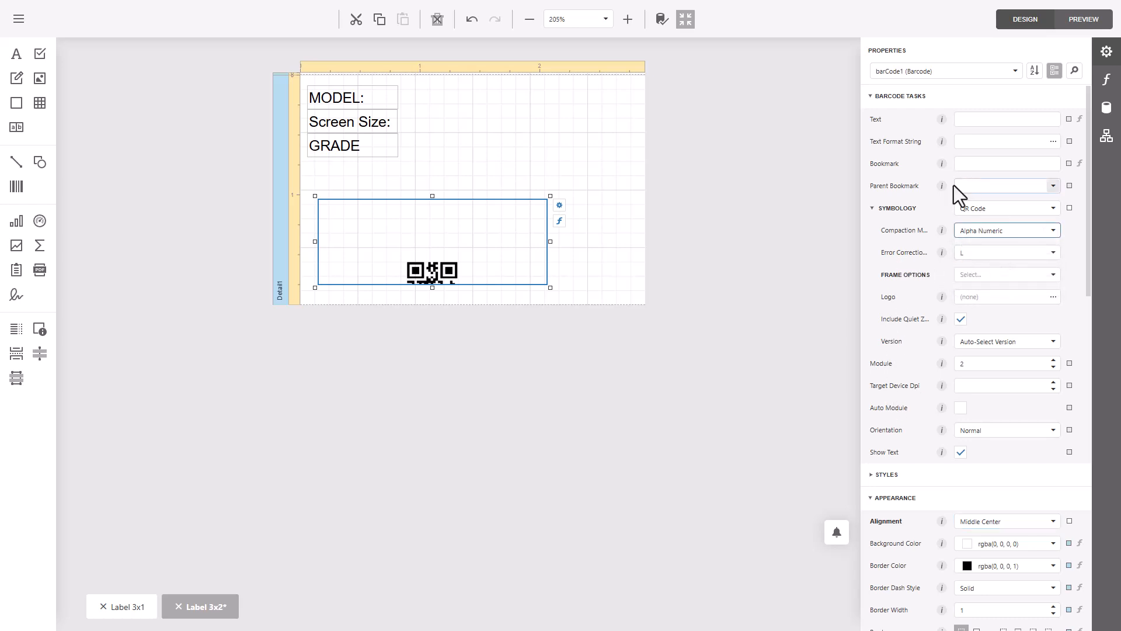
{"action": "left_click", "coordinate": [770, 206]}
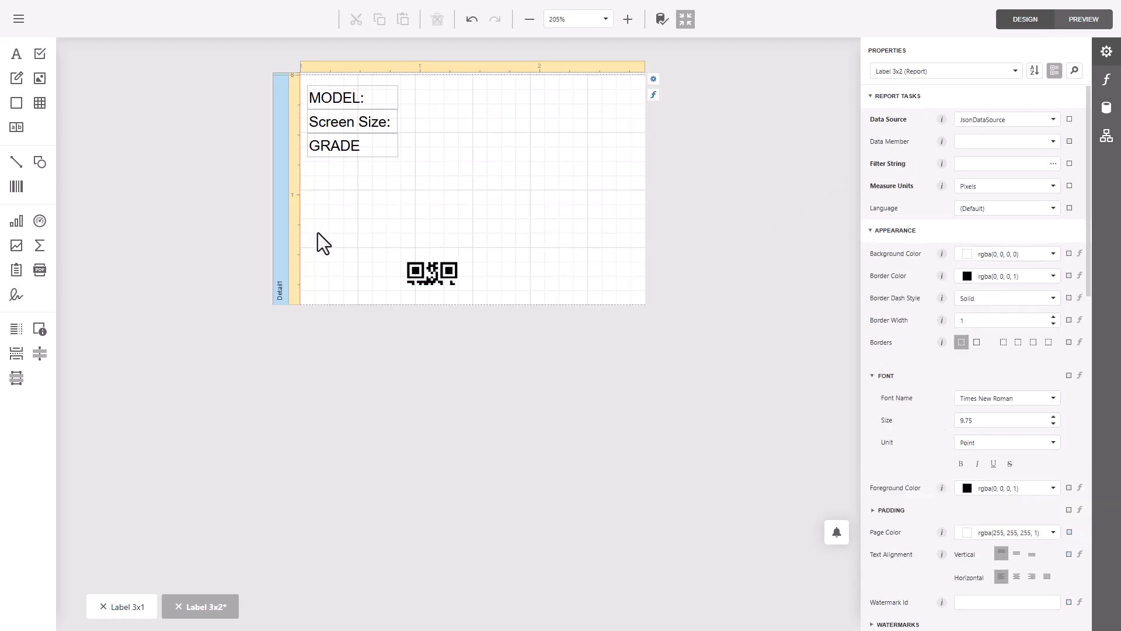
{"action": "left_click", "coordinate": [412, 274]}
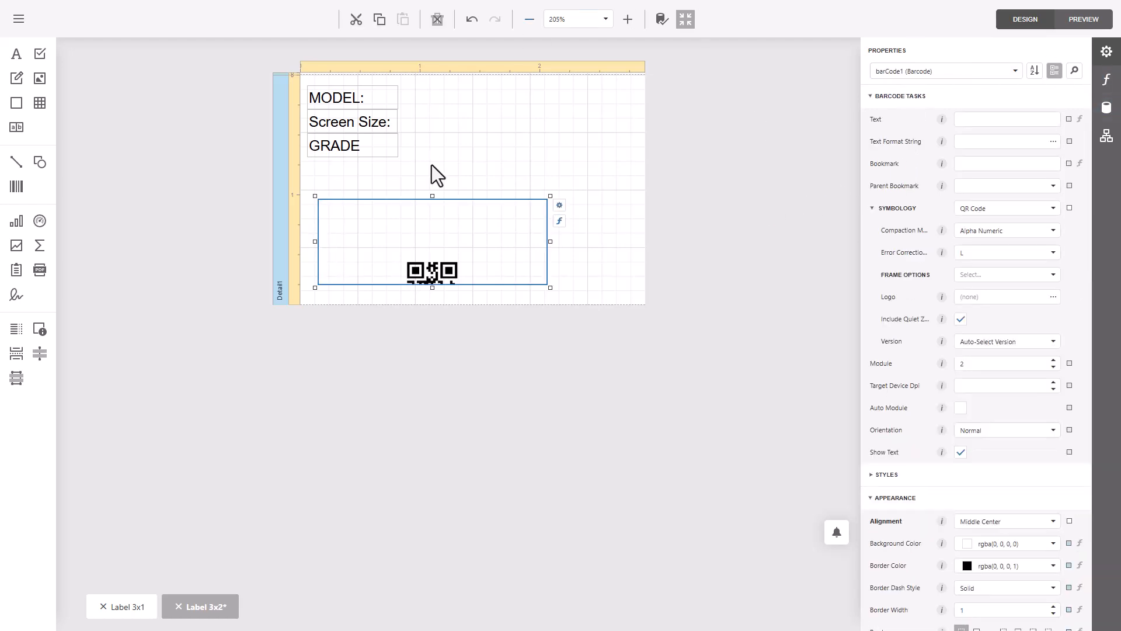
- Duplicate the MODEL:, Screen Size: and GRADE labels together and place the copies as a second column beside the originals
{"action": "left_click", "coordinate": [372, 104]}
{"action": "left_click", "coordinate": [378, 125], "text": "ctrl"}
{"action": "left_click", "coordinate": [369, 151], "text": "ctrl"}
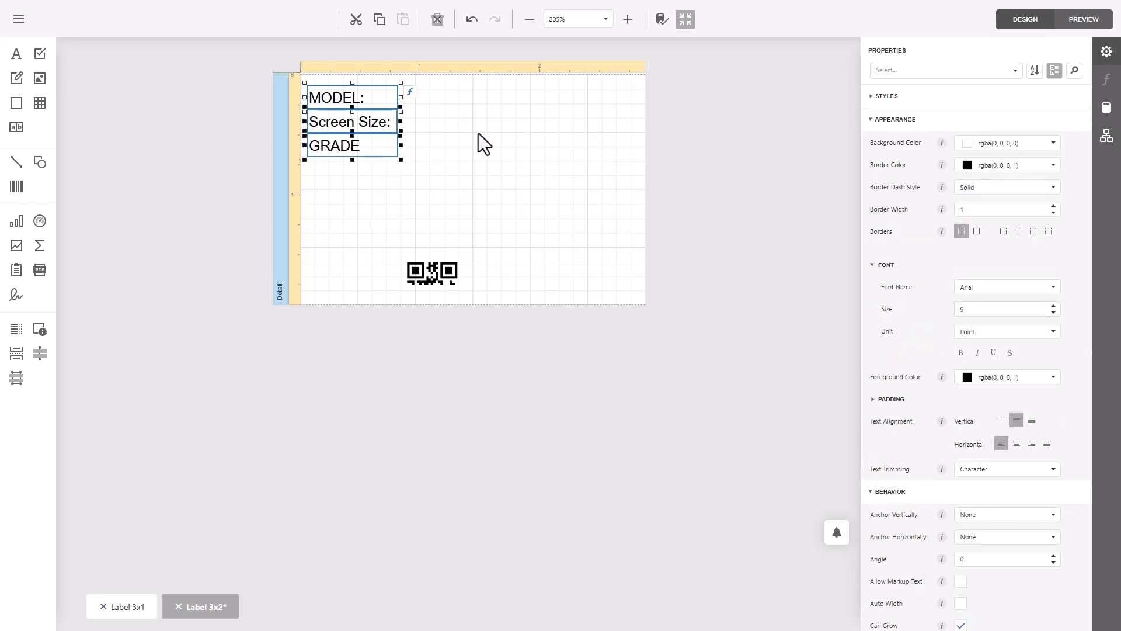
{"action": "key", "text": "ctrl+c"}
{"action": "key", "text": "ctrl+v"}
{"action": "left_click_drag", "start_coordinate": [502, 159], "coordinate": [462, 102]}
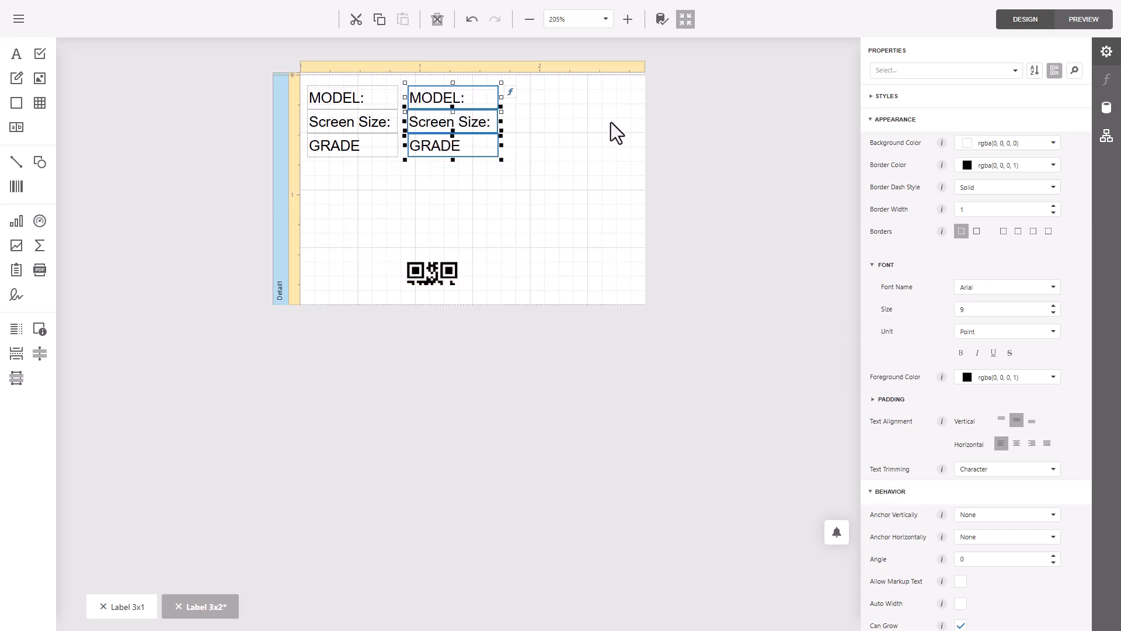
- Widen the three labels of the second column together so they extend almost to the label's right edge
{"action": "left_click", "coordinate": [610, 121]}
{"action": "left_click", "coordinate": [493, 103]}
{"action": "left_click", "coordinate": [490, 123], "text": "ctrl"}
{"action": "left_click", "coordinate": [483, 146], "text": "ctrl"}
{"action": "left_click_drag", "start_coordinate": [499, 121], "coordinate": [603, 121]}
{"action": "left_click", "coordinate": [545, 183]}
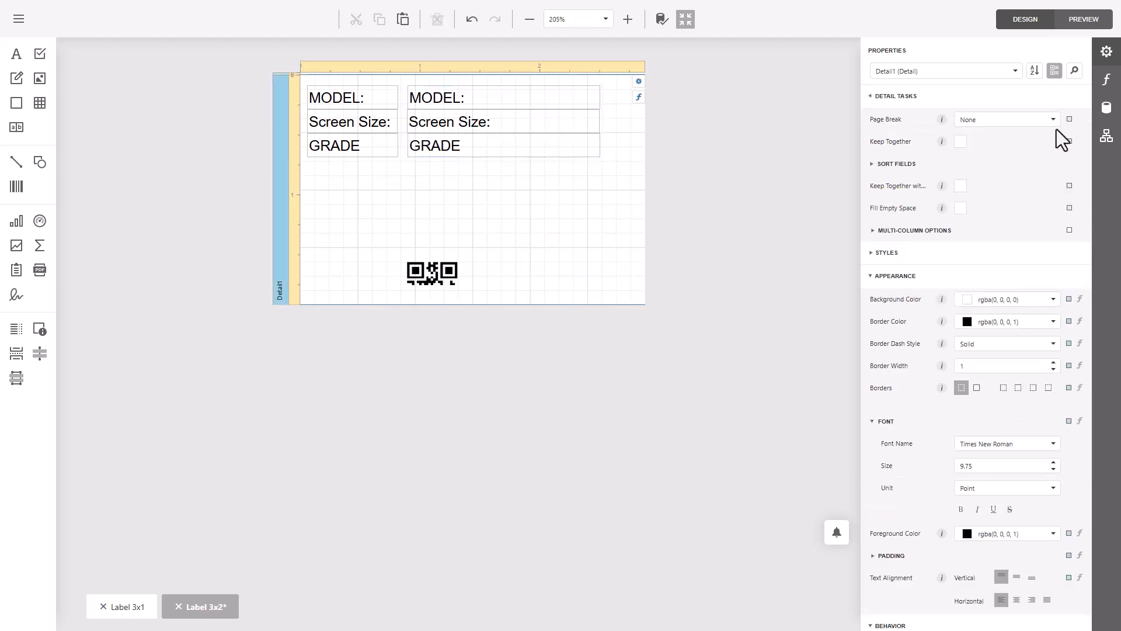
- Expand the Inventory data of JsonDataSource with its Attributes and Model groups to show the Model fields
{"action": "left_click", "coordinate": [1107, 108]}
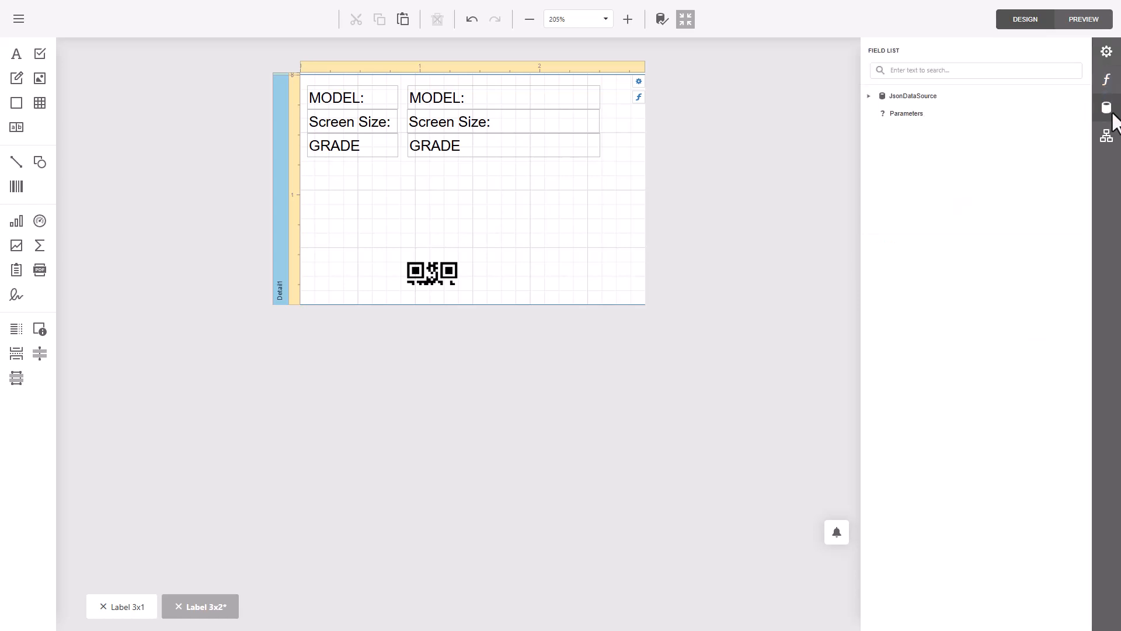
{"action": "mouse_move", "coordinate": [987, 89]}
{"action": "left_click", "coordinate": [868, 96]}
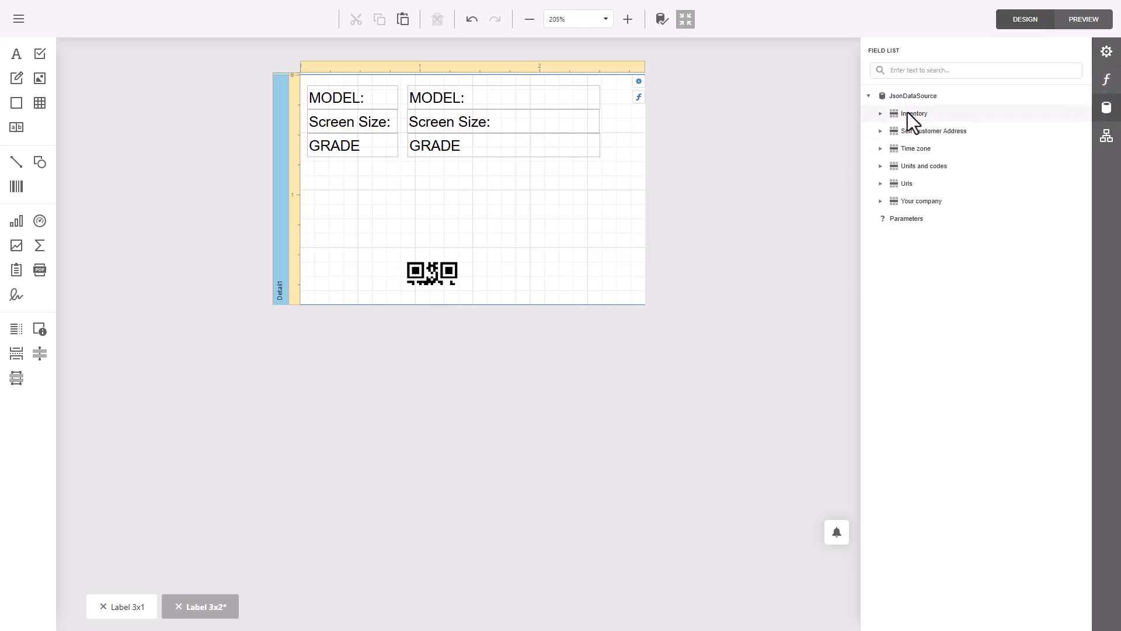
{"action": "left_click", "coordinate": [879, 114]}
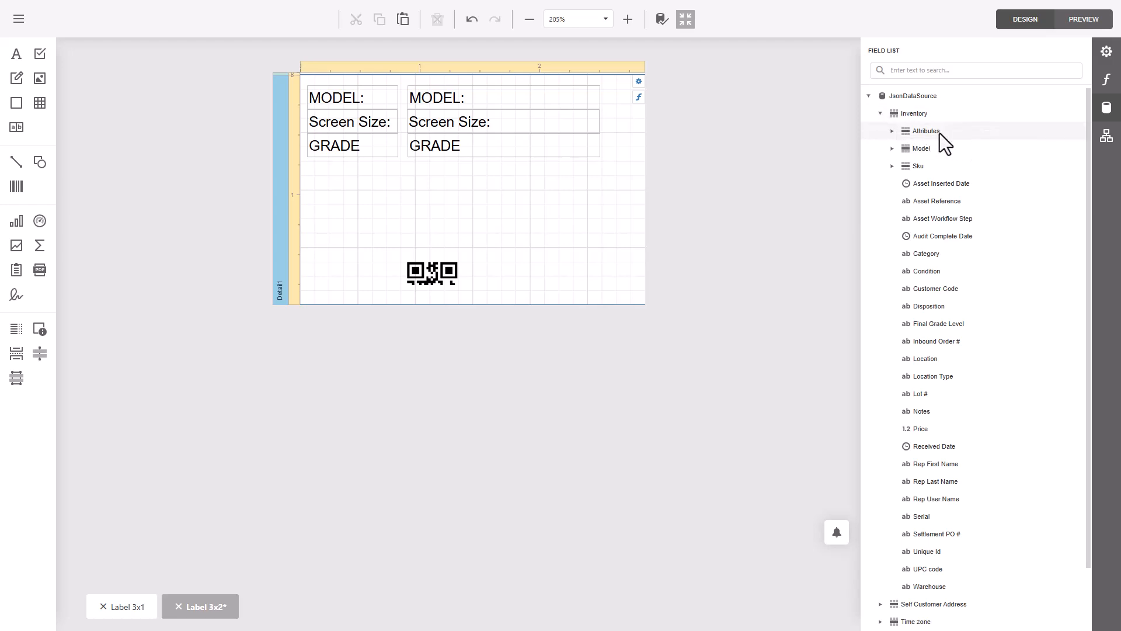
{"action": "left_click", "coordinate": [892, 149]}
{"action": "left_click", "coordinate": [892, 131]}
{"action": "scroll", "coordinate": [961, 317], "scroll_direction": "down", "scroll_amount": 4}
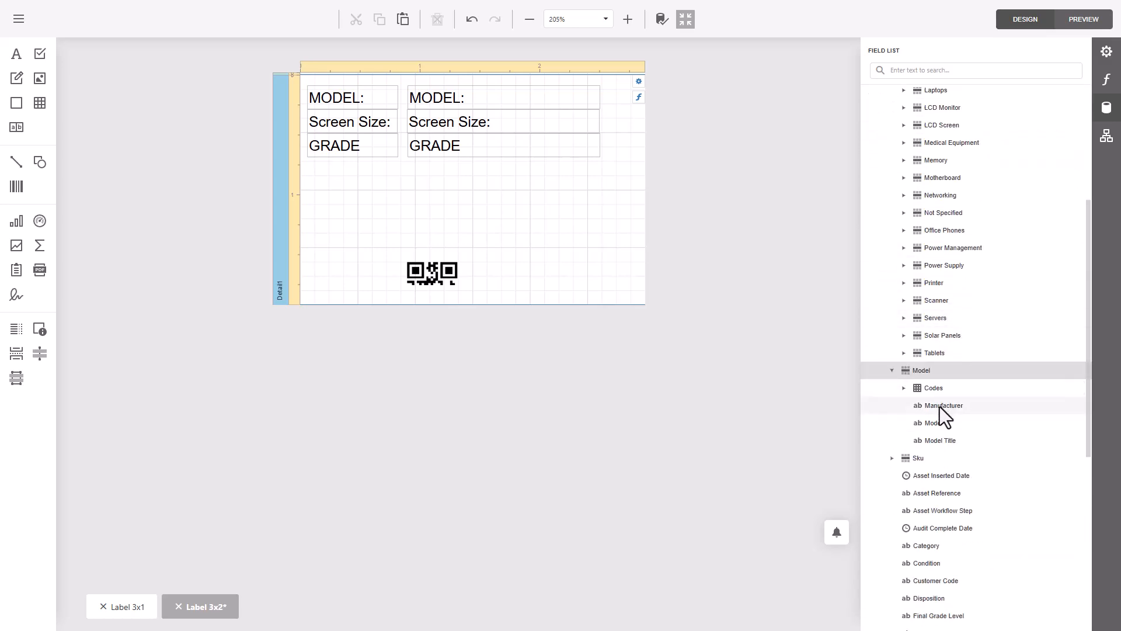
- Move the Screen Size: and GRADE rows down and place a duplicate of the MODEL: row directly below the original
{"action": "left_click", "coordinate": [369, 128]}
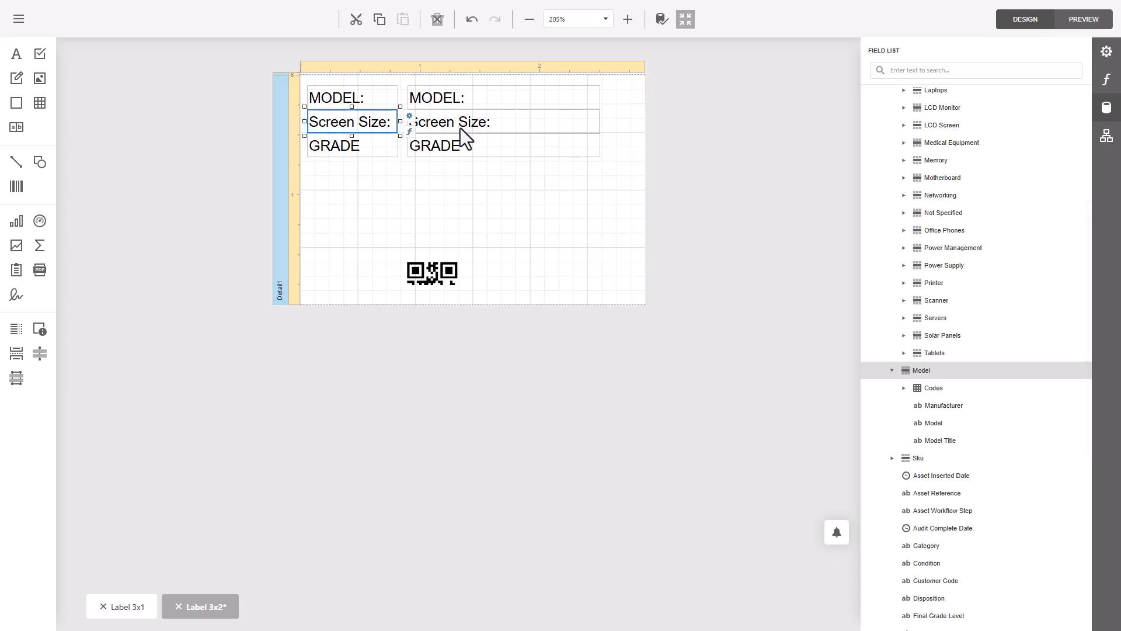
{"action": "left_click_drag", "start_coordinate": [377, 145], "coordinate": [479, 166]}
{"action": "left_click", "coordinate": [359, 104]}
{"action": "left_click", "coordinate": [472, 97], "text": "shift"}
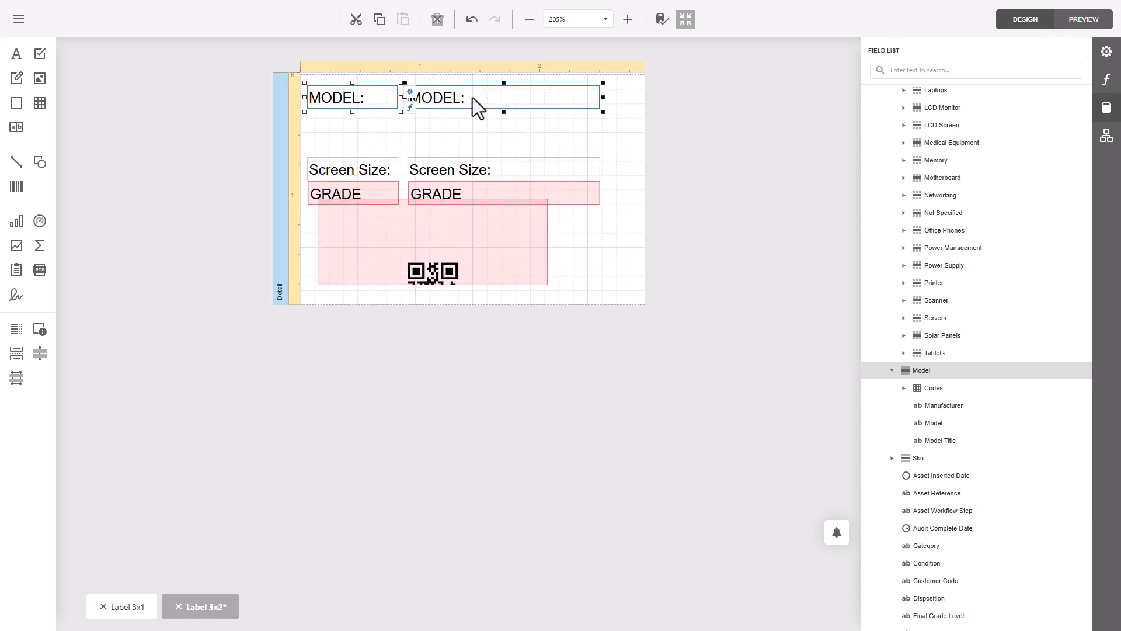
{"action": "key", "text": "ctrl+c"}
{"action": "left_click", "coordinate": [491, 135]}
{"action": "key", "text": "ctrl+v"}
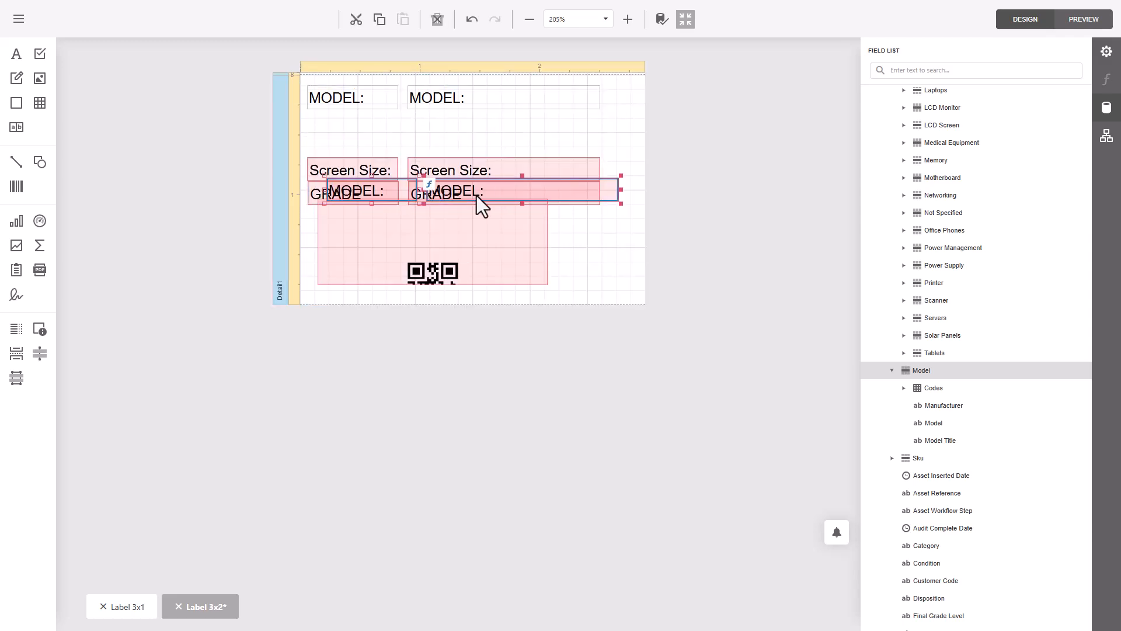
{"action": "left_click_drag", "start_coordinate": [477, 195], "coordinate": [459, 134]}
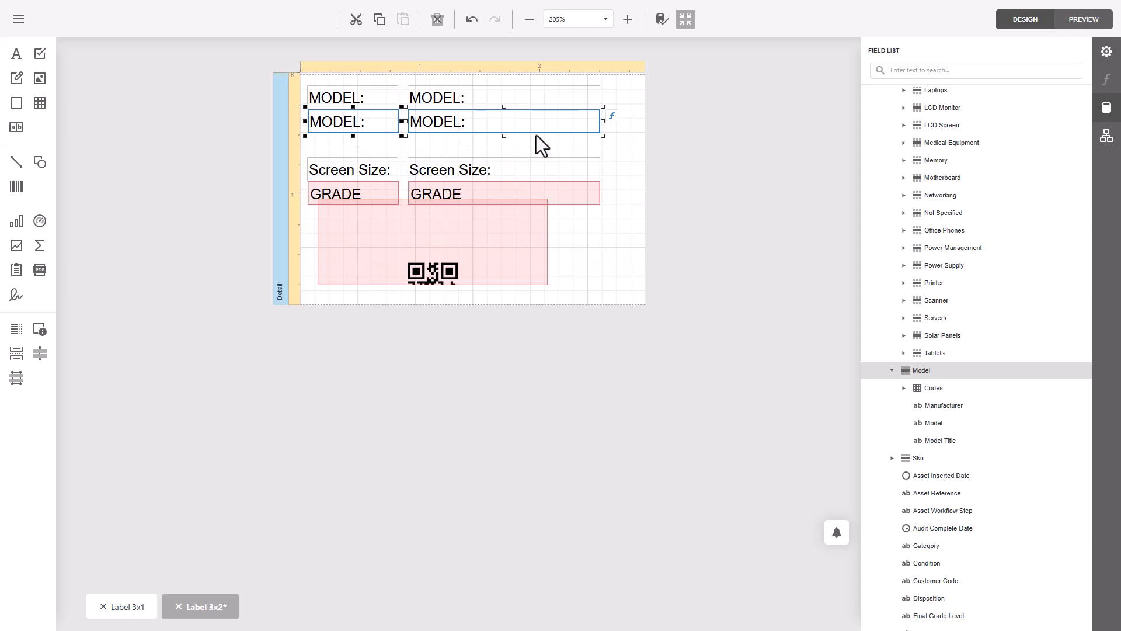
- Move the Screen Size: and GRADE rows up so they sit directly below the second MODEL: row
{"action": "left_click", "coordinate": [599, 143]}
{"action": "left_click_drag", "start_coordinate": [617, 155], "coordinate": [383, 142]}
{"action": "left_click", "coordinate": [629, 161]}
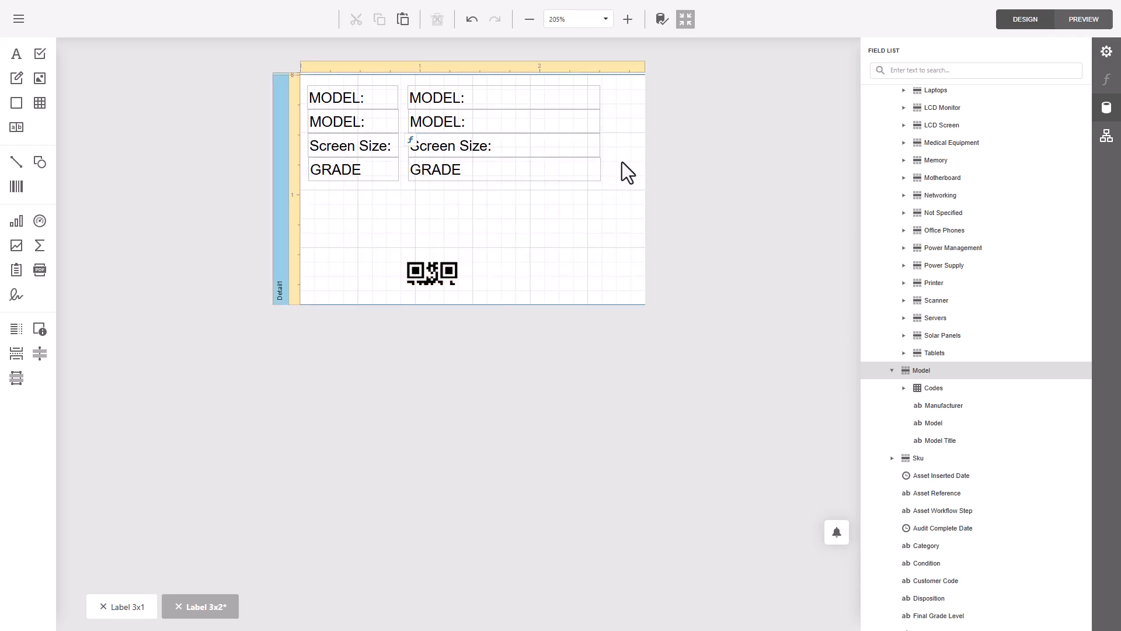
- Change the text of the second label in the first column to "MFG:"
{"action": "double_click", "coordinate": [370, 128]}
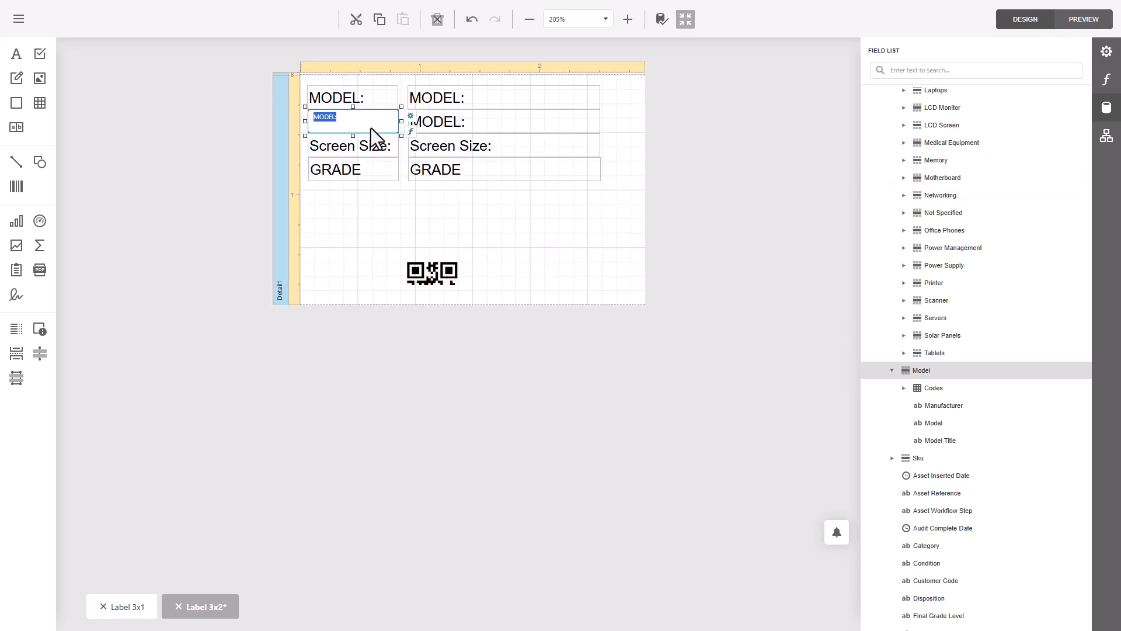
{"action": "type", "text": "MFG:"}
{"action": "left_click", "coordinate": [500, 226]}
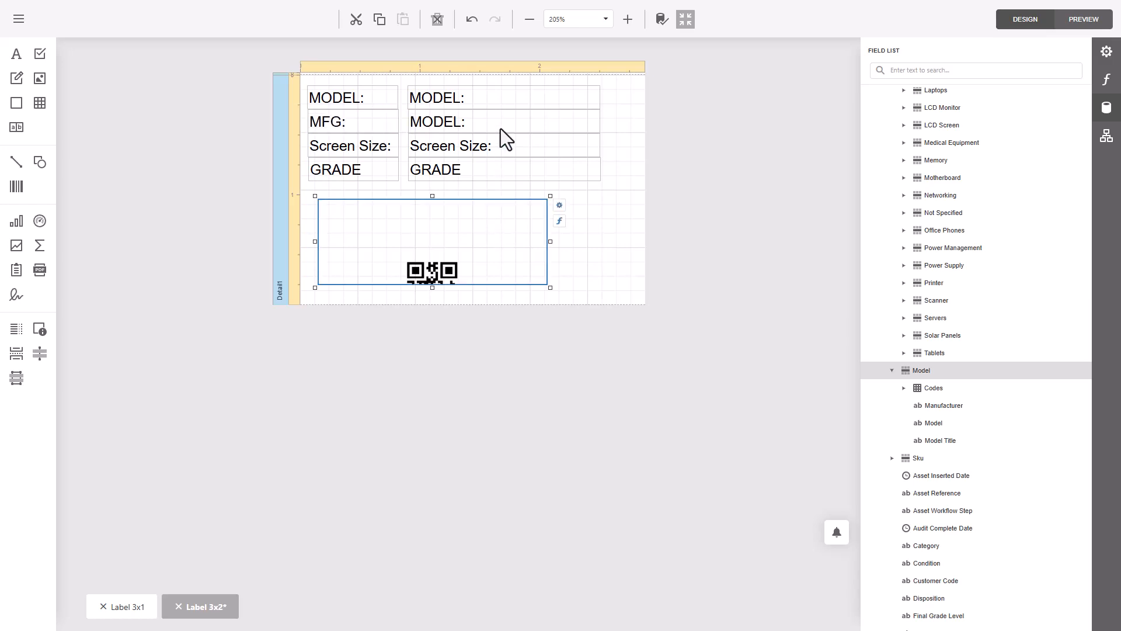
- Bind the label beside MODEL: to the Inventory Model field and the label beside MFG: to the Manufacturer field
{"action": "left_click", "coordinate": [500, 128]}
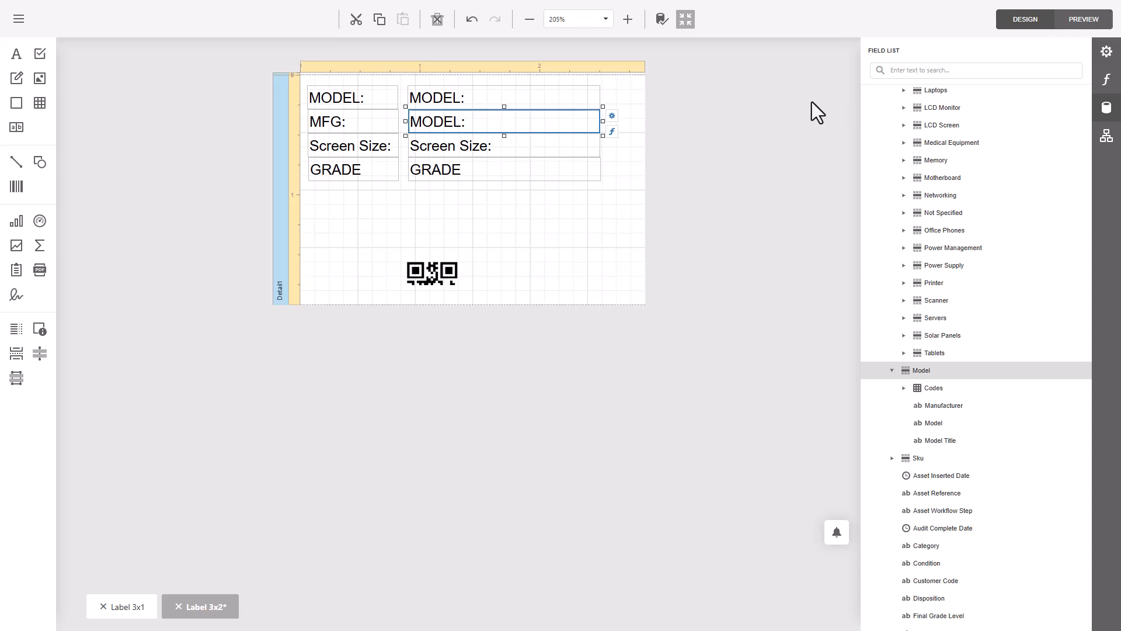
{"action": "left_click", "coordinate": [941, 407]}
{"action": "left_click_drag", "start_coordinate": [941, 408], "coordinate": [446, 98]}
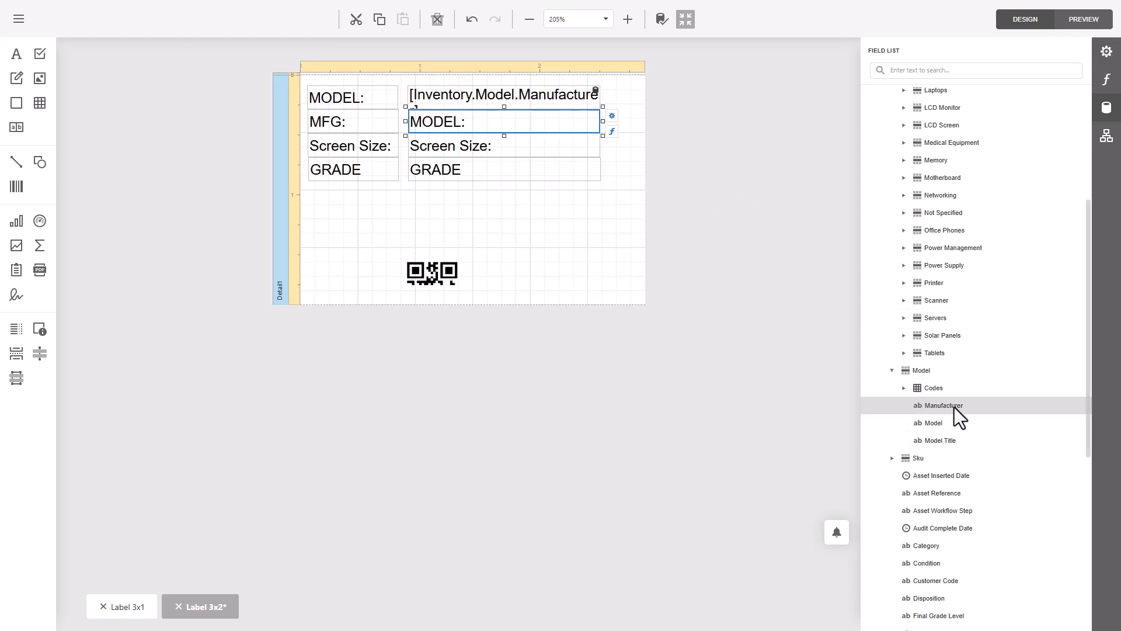
{"action": "left_click_drag", "start_coordinate": [954, 408], "coordinate": [456, 125]}
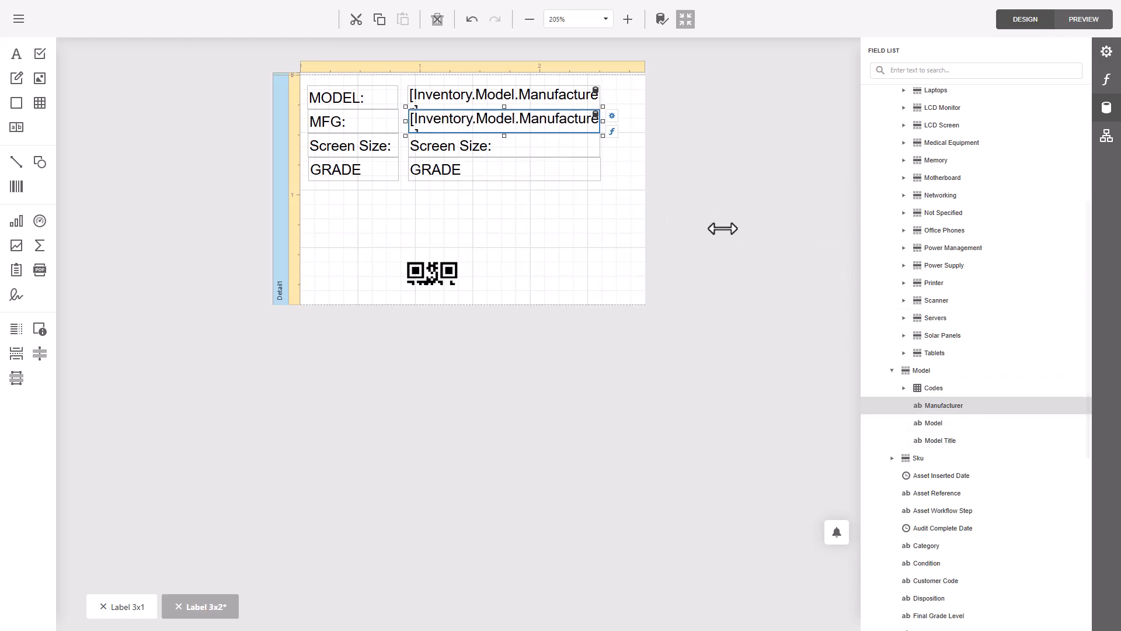
{"action": "left_click_drag", "start_coordinate": [931, 426], "coordinate": [462, 94]}
{"action": "left_click", "coordinate": [700, 138]}
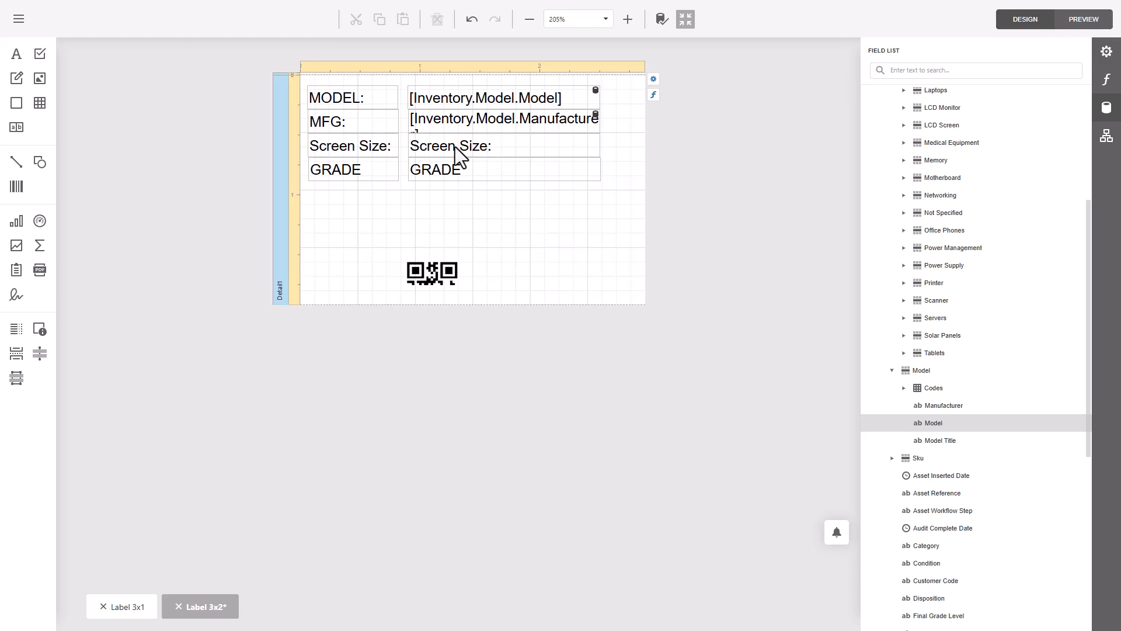
- Bind the label beside Screen Size: to the Screen Size field of the LCD Monitor attributes
{"action": "scroll", "coordinate": [1007, 257], "scroll_direction": "up", "scroll_amount": 4}
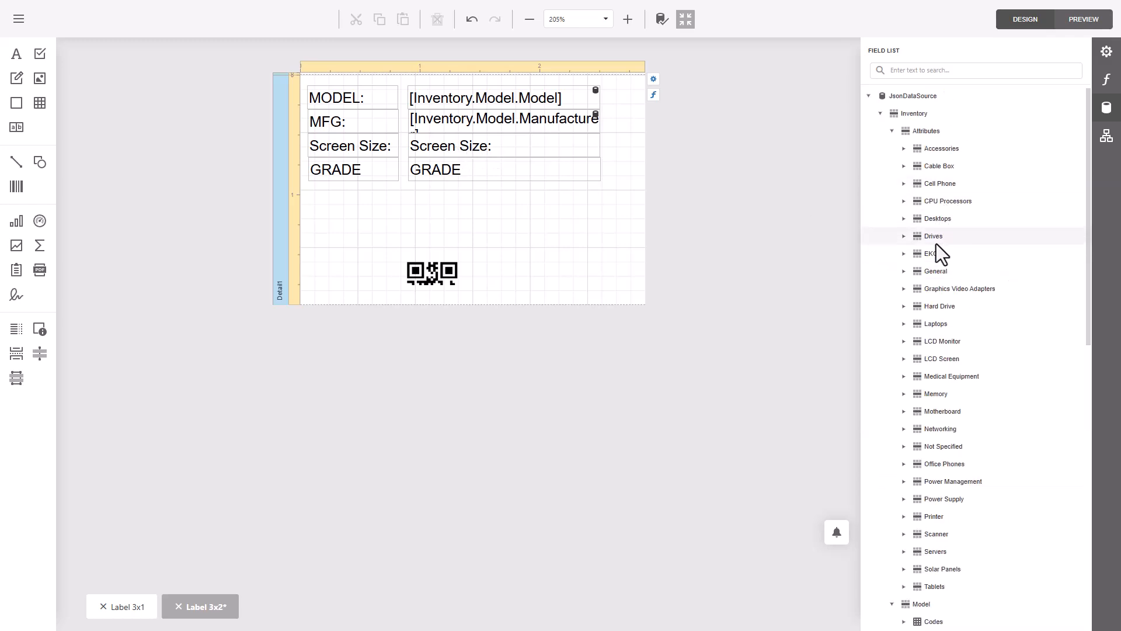
{"action": "left_click", "coordinate": [912, 343]}
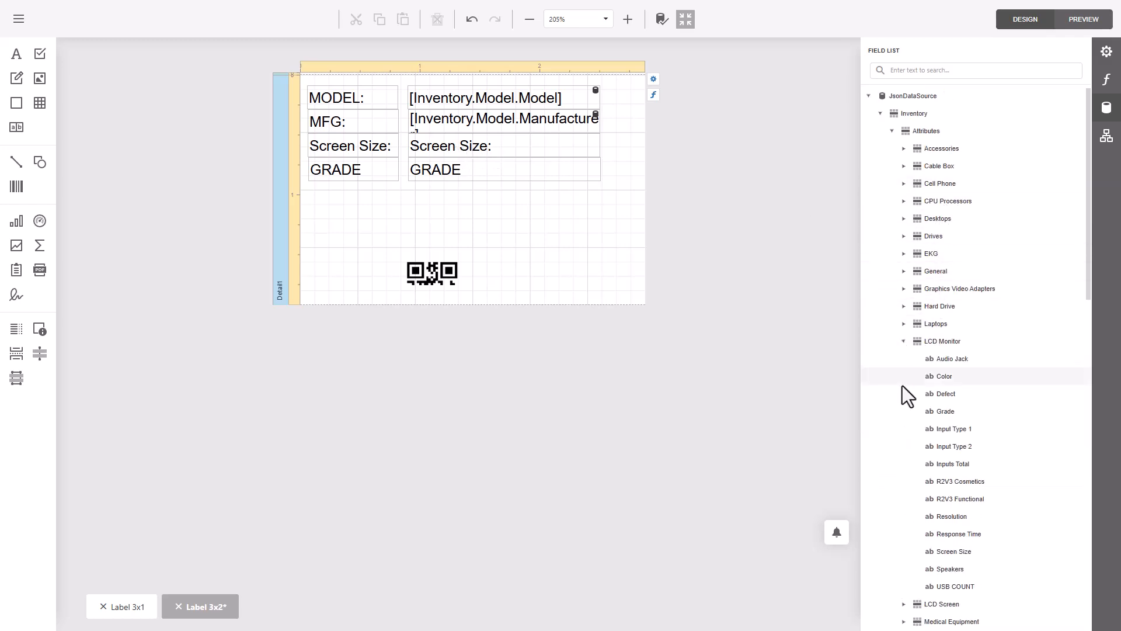
{"action": "scroll", "coordinate": [1012, 452], "scroll_direction": "down", "scroll_amount": 1}
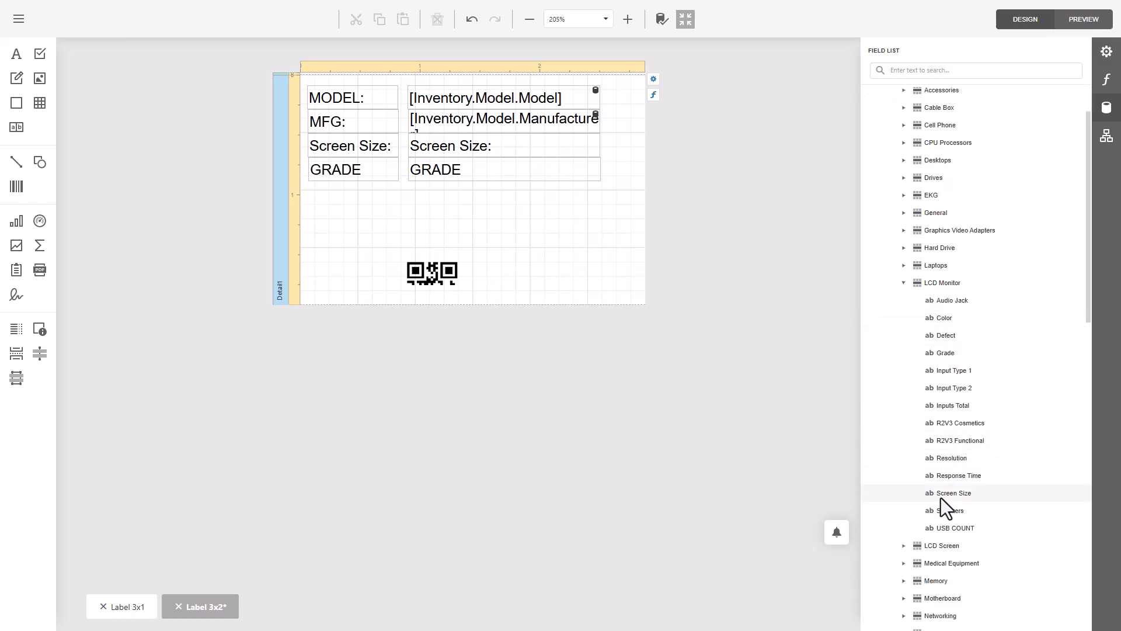
{"action": "left_click_drag", "start_coordinate": [942, 498], "coordinate": [474, 150]}
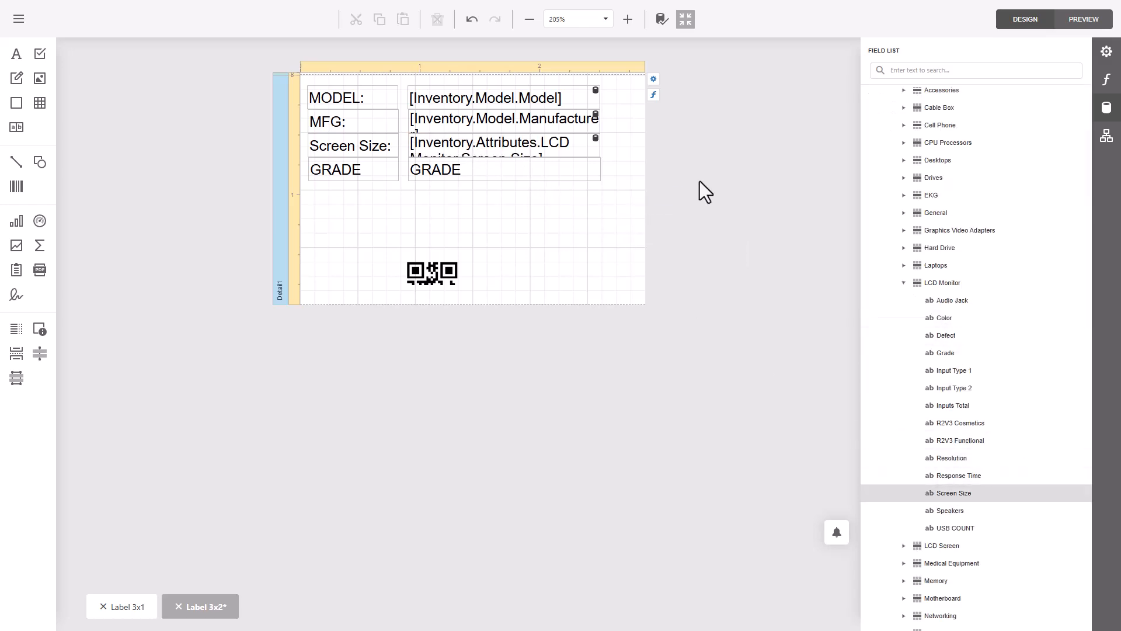
- Search the field list for "grade" and bind the label beside GRADE to the Cable Box Grade attribute
{"action": "scroll", "coordinate": [1006, 312], "scroll_direction": "up", "scroll_amount": 1}
{"action": "left_click", "coordinate": [912, 71]}
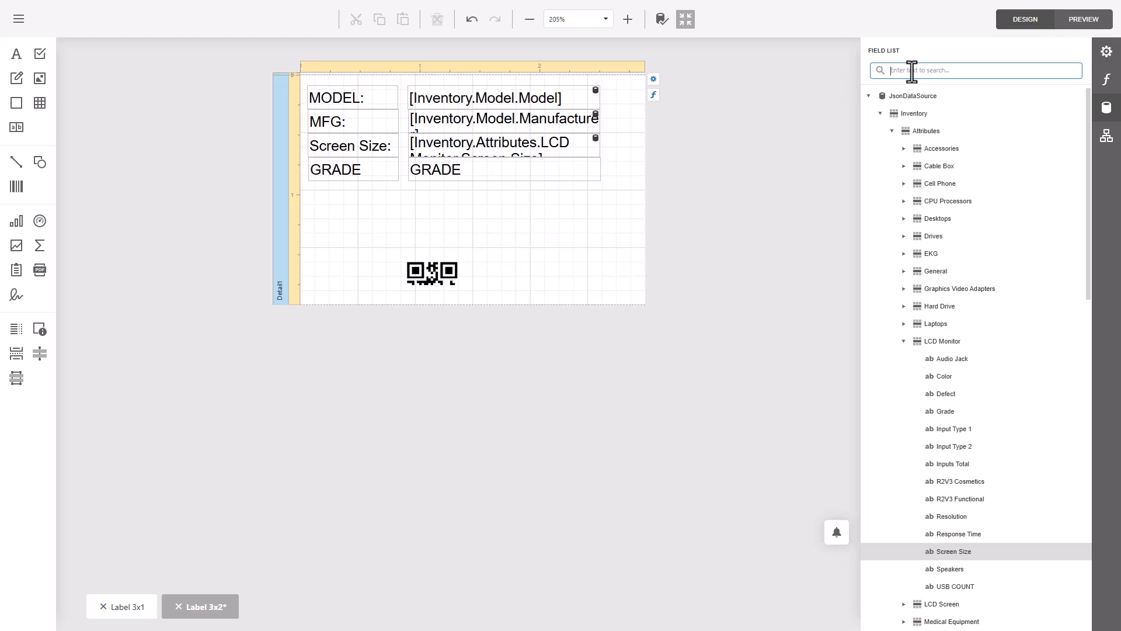
{"action": "type", "text": "grade"}
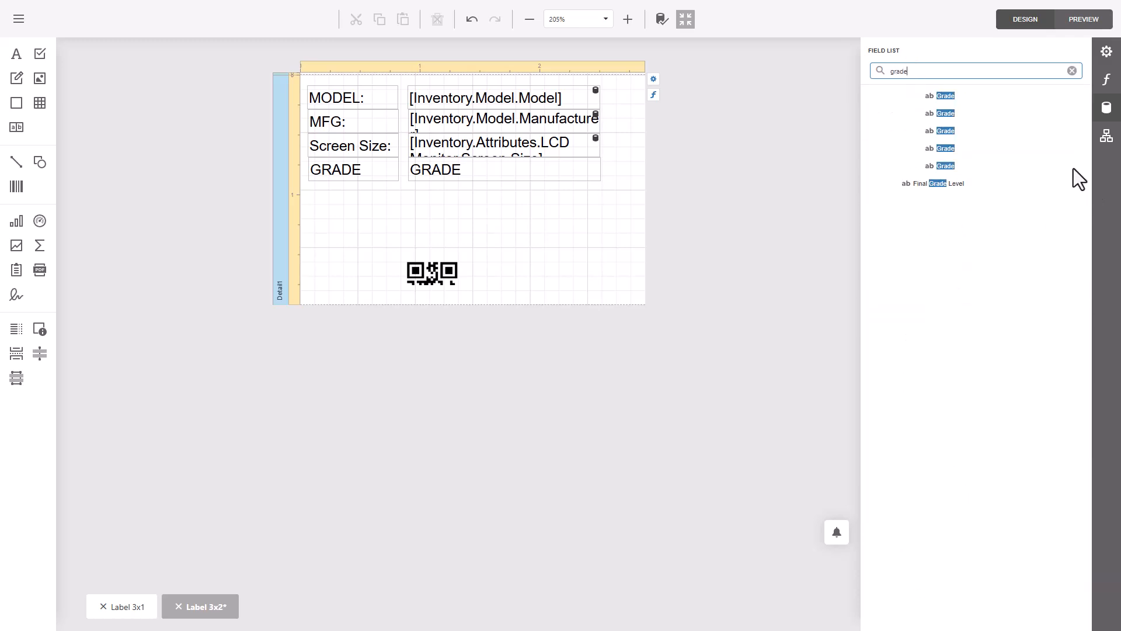
{"action": "left_click", "coordinate": [952, 184]}
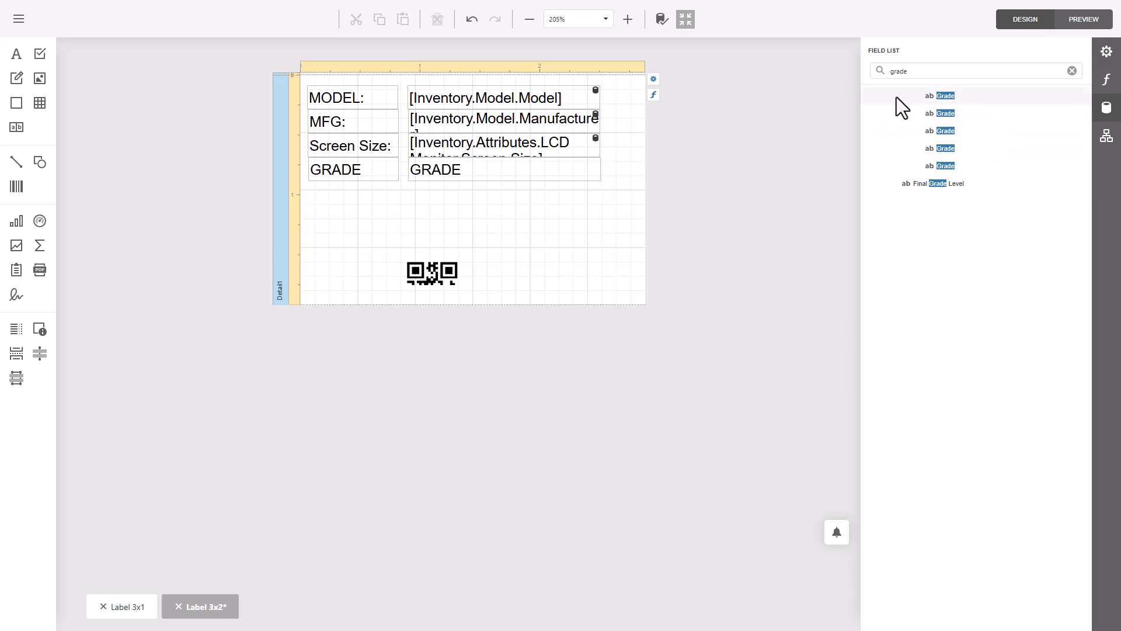
{"action": "left_click_drag", "start_coordinate": [895, 97], "coordinate": [443, 174]}
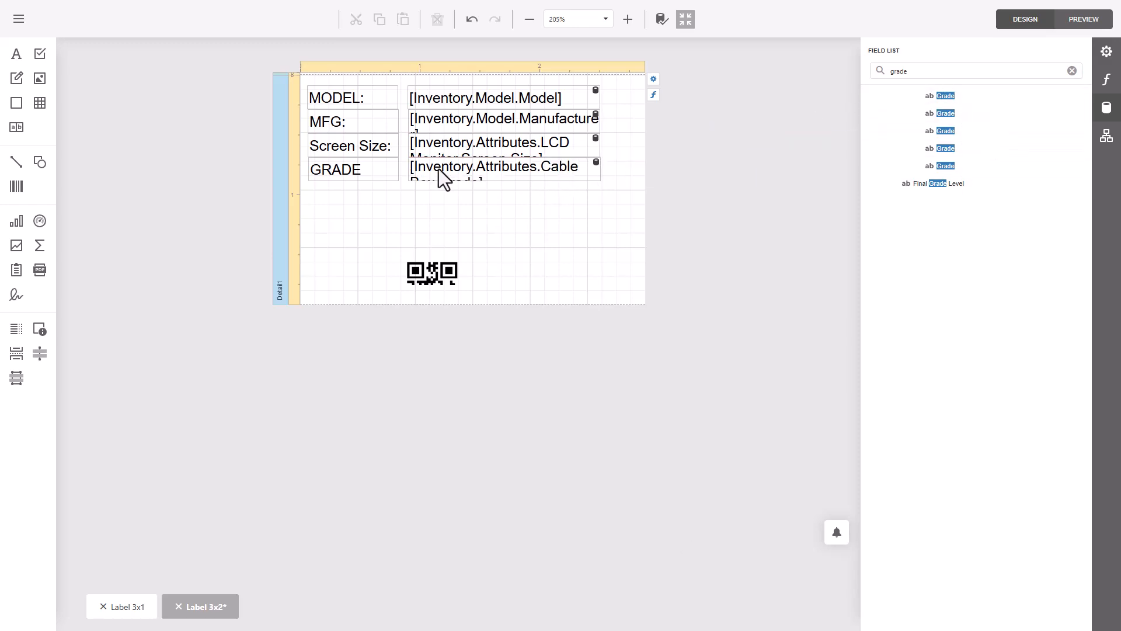
- Search the field list for "ser" and bind the QR code to the inventory Serial field
{"action": "left_click", "coordinate": [419, 279]}
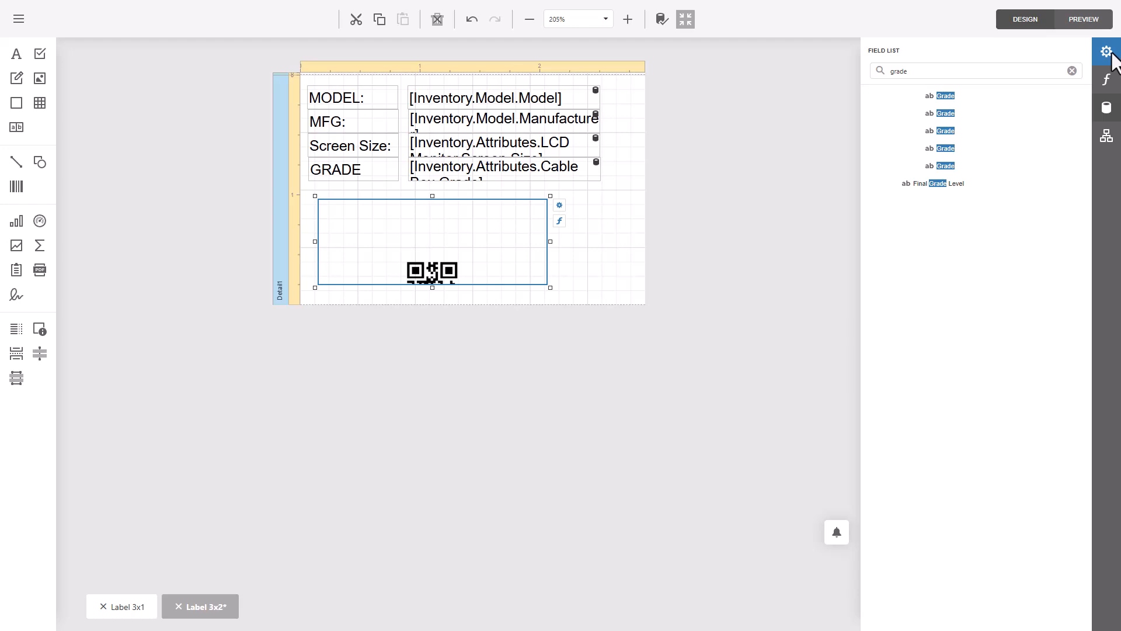
{"action": "left_click", "coordinate": [325, 191]}
{"action": "left_click", "coordinate": [351, 174]}
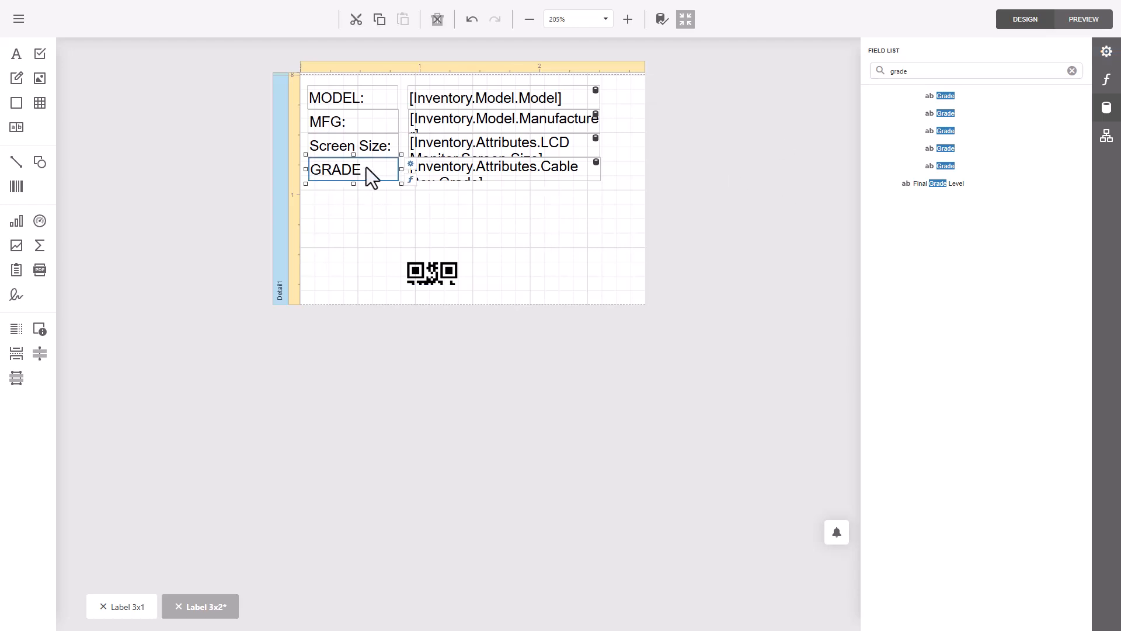
{"action": "left_click", "coordinate": [423, 274]}
{"action": "left_click", "coordinate": [1106, 51]}
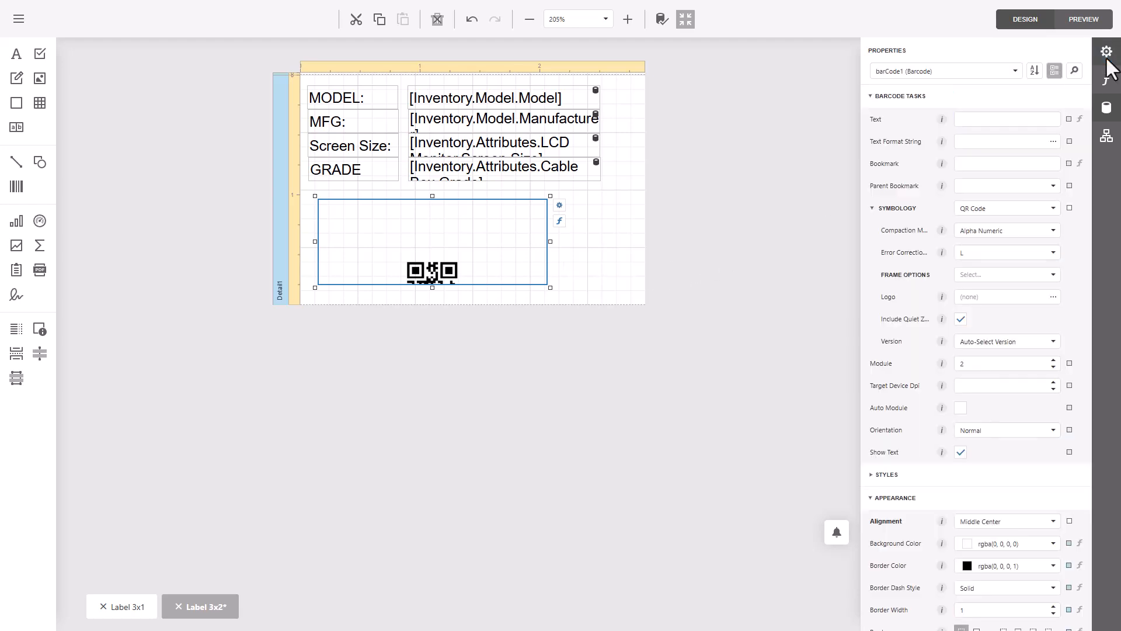
{"action": "left_click", "coordinate": [1107, 110]}
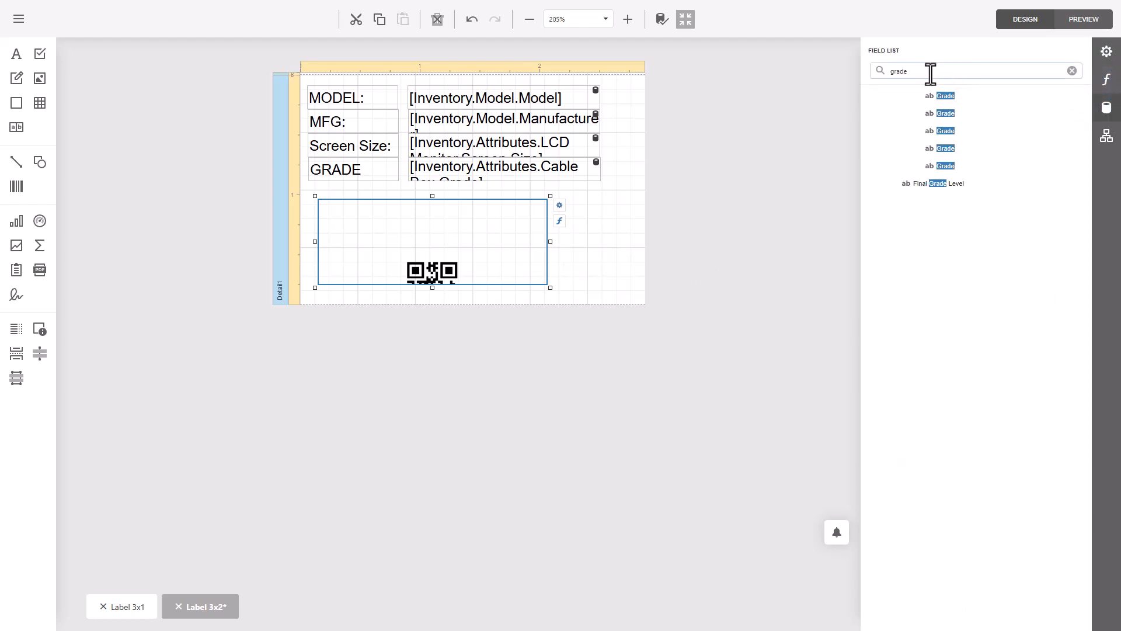
{"action": "left_click_drag", "start_coordinate": [931, 73], "coordinate": [722, 68]}
{"action": "type", "text": "ser"}
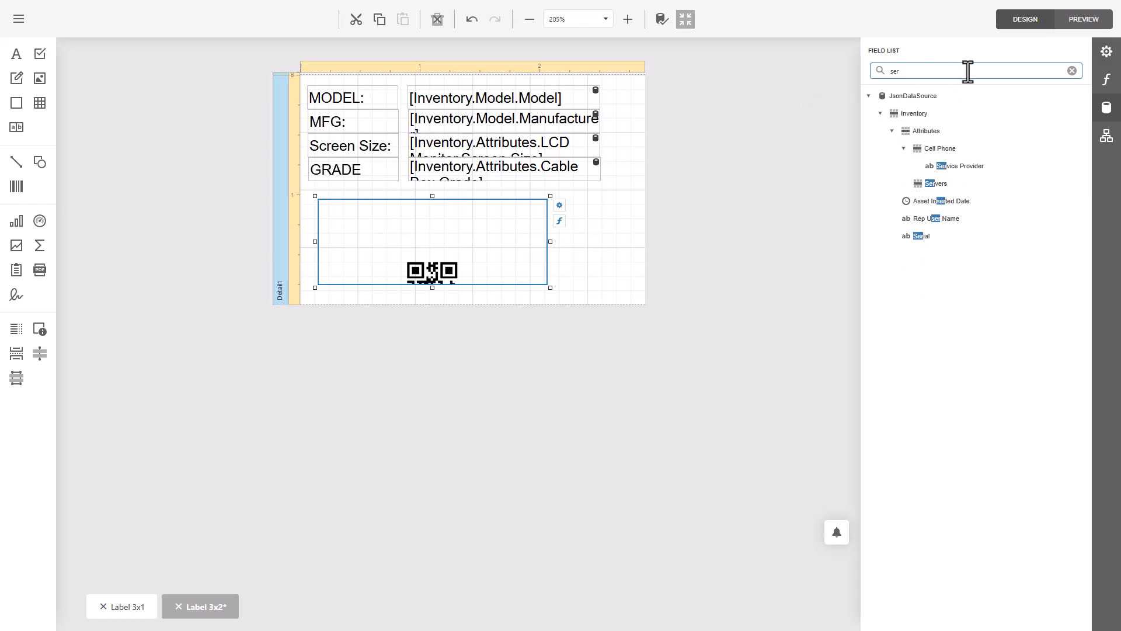
{"action": "left_click_drag", "start_coordinate": [930, 236], "coordinate": [436, 269]}
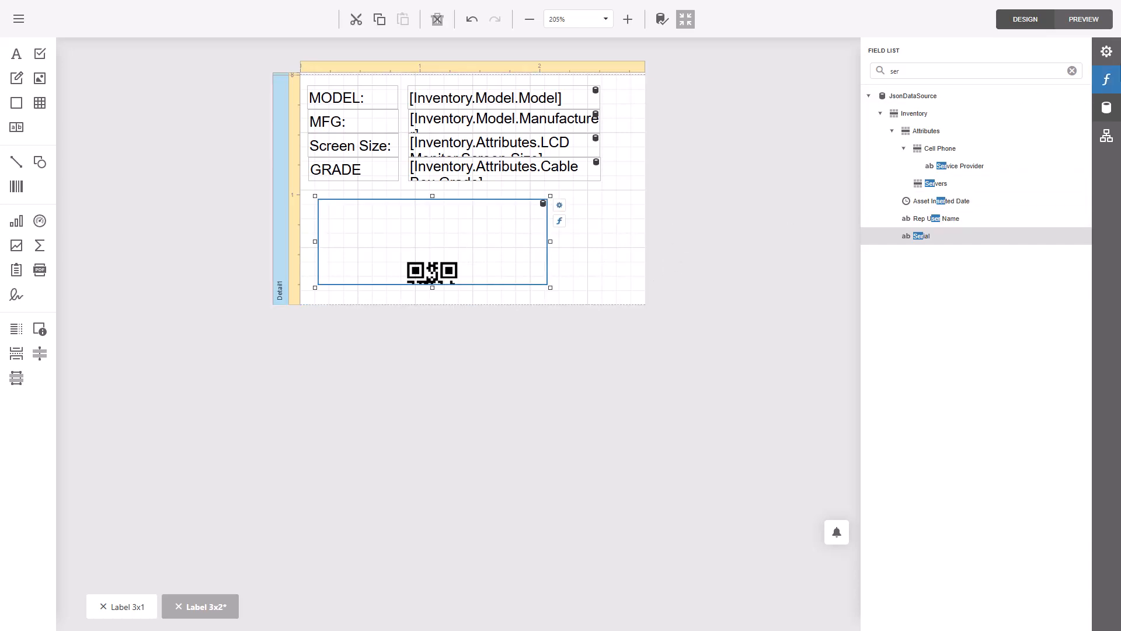
- Turn off Show Text for the QR code and set its alignment to Top Left
{"action": "left_click", "coordinate": [1105, 52]}
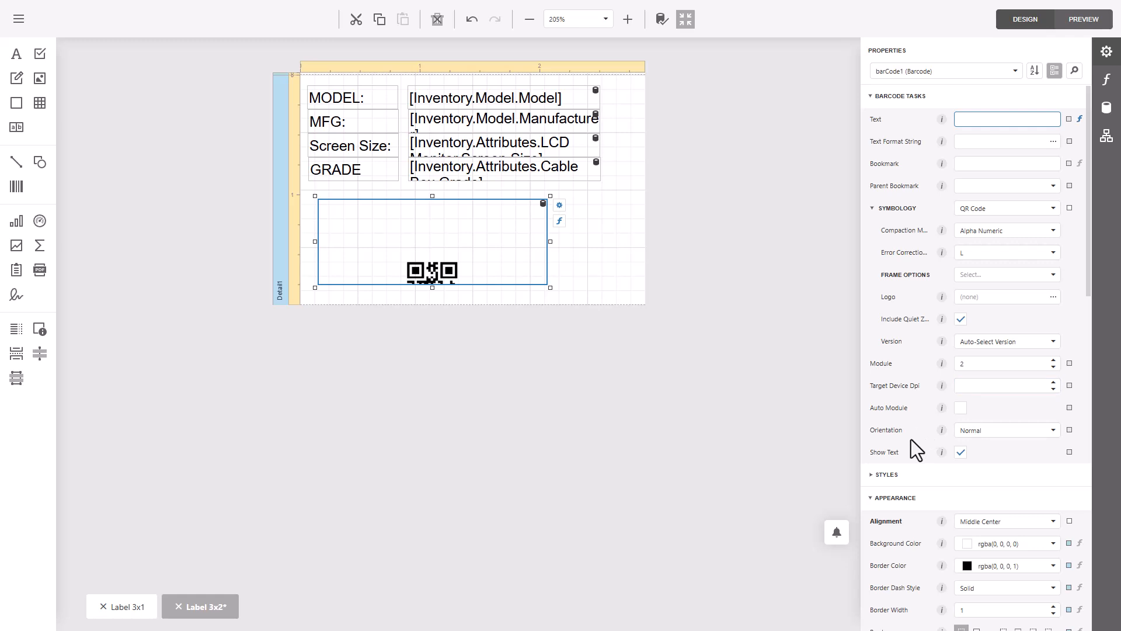
{"action": "left_click", "coordinate": [959, 453]}
{"action": "scroll", "coordinate": [923, 454], "scroll_direction": "down", "scroll_amount": 1}
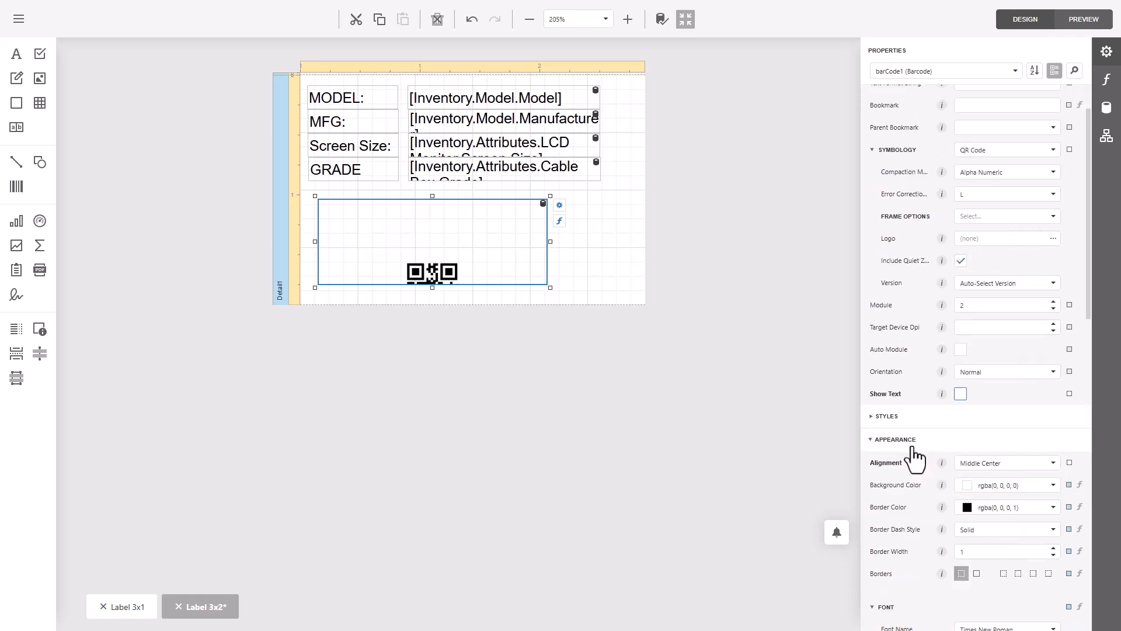
{"action": "left_click", "coordinate": [878, 416]}
{"action": "scroll", "coordinate": [894, 350], "scroll_direction": "down", "scroll_amount": 3}
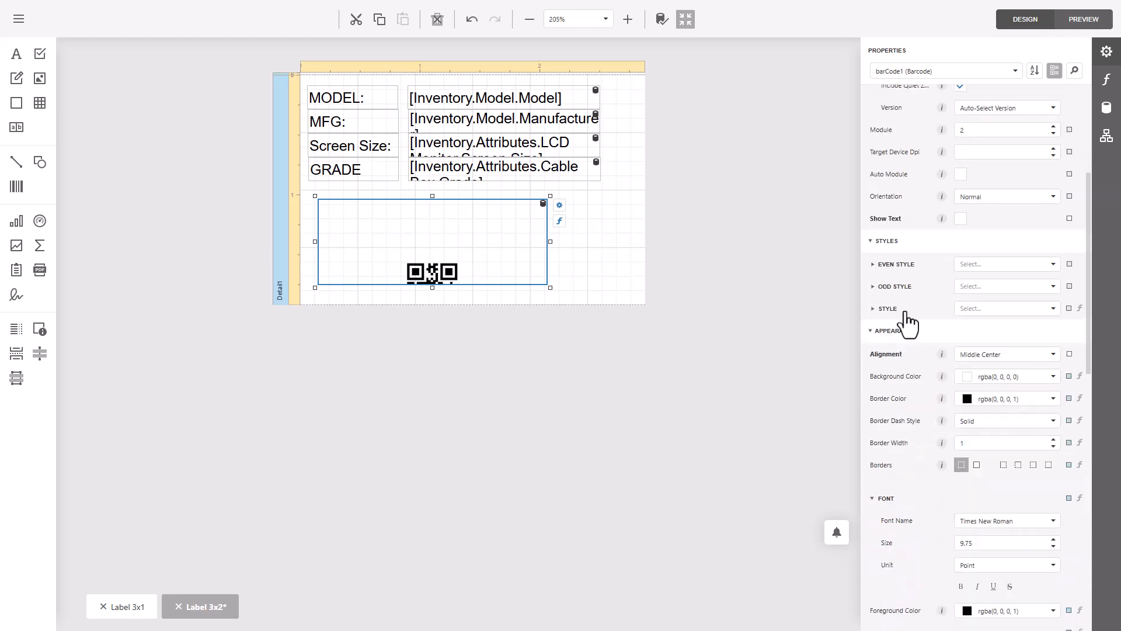
{"action": "left_click", "coordinate": [894, 331]}
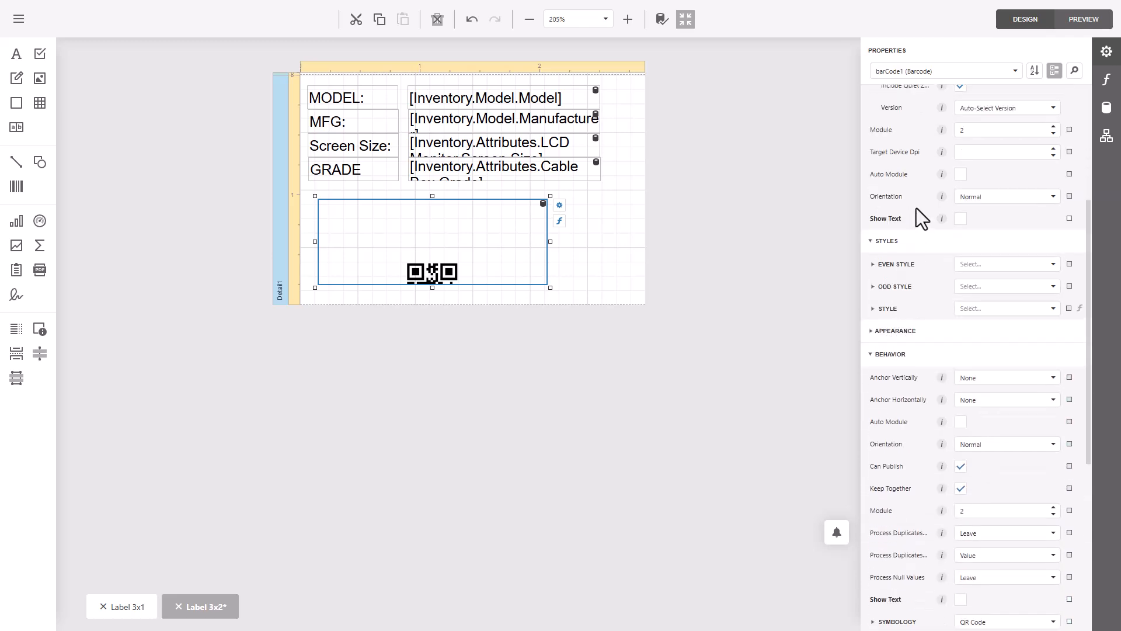
{"action": "left_click", "coordinate": [895, 332]}
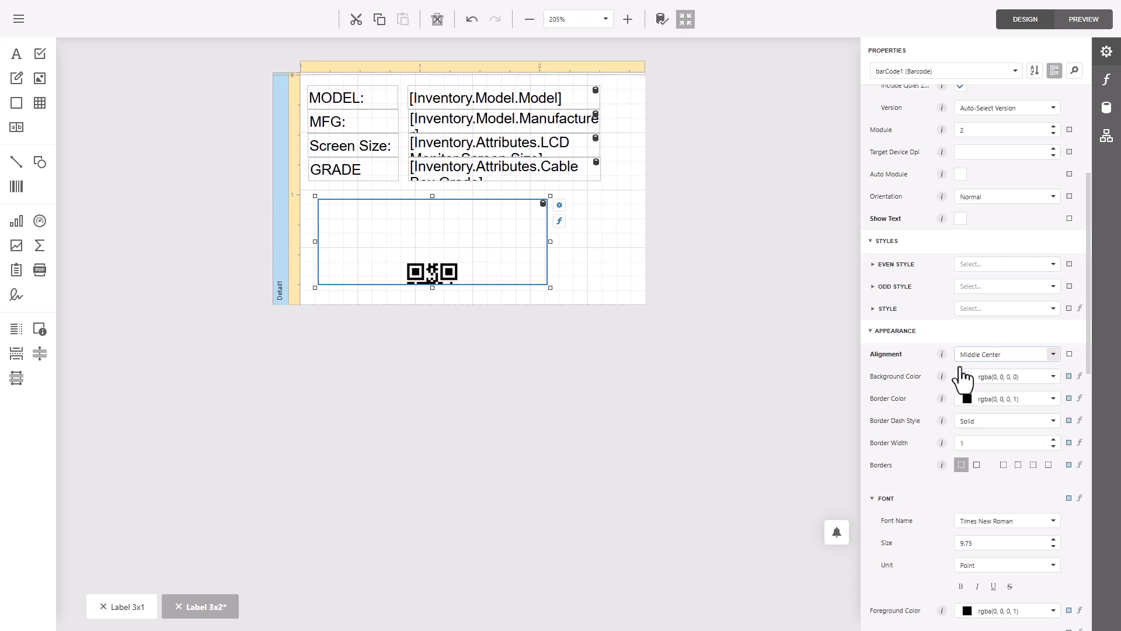
{"action": "left_click", "coordinate": [1019, 357]}
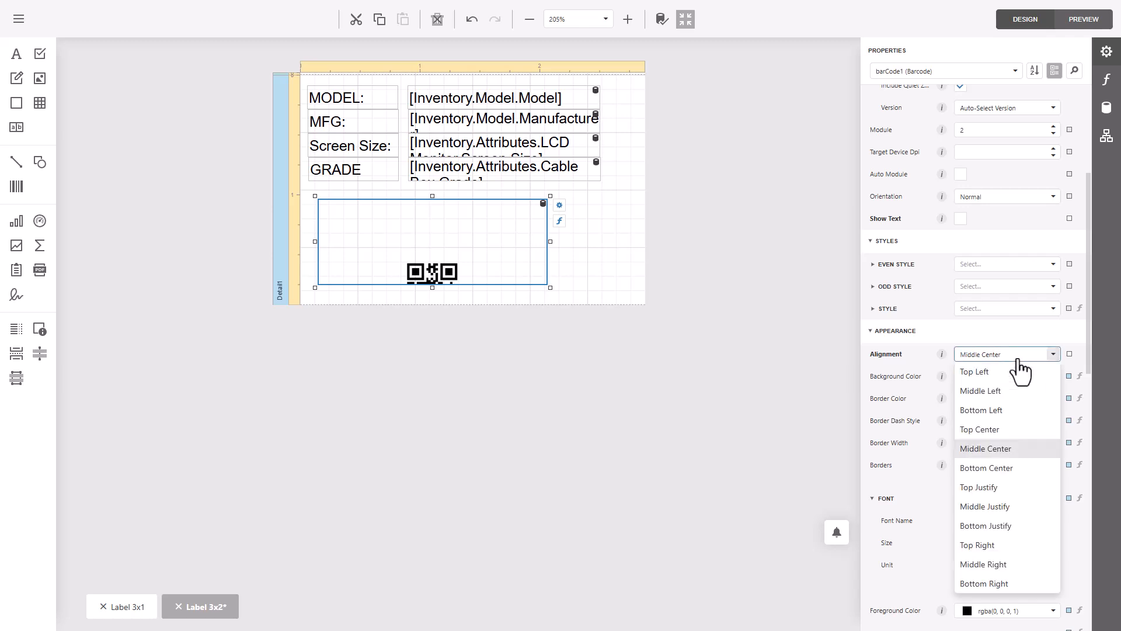
{"action": "left_click", "coordinate": [1015, 371]}
{"action": "left_click", "coordinate": [686, 322]}
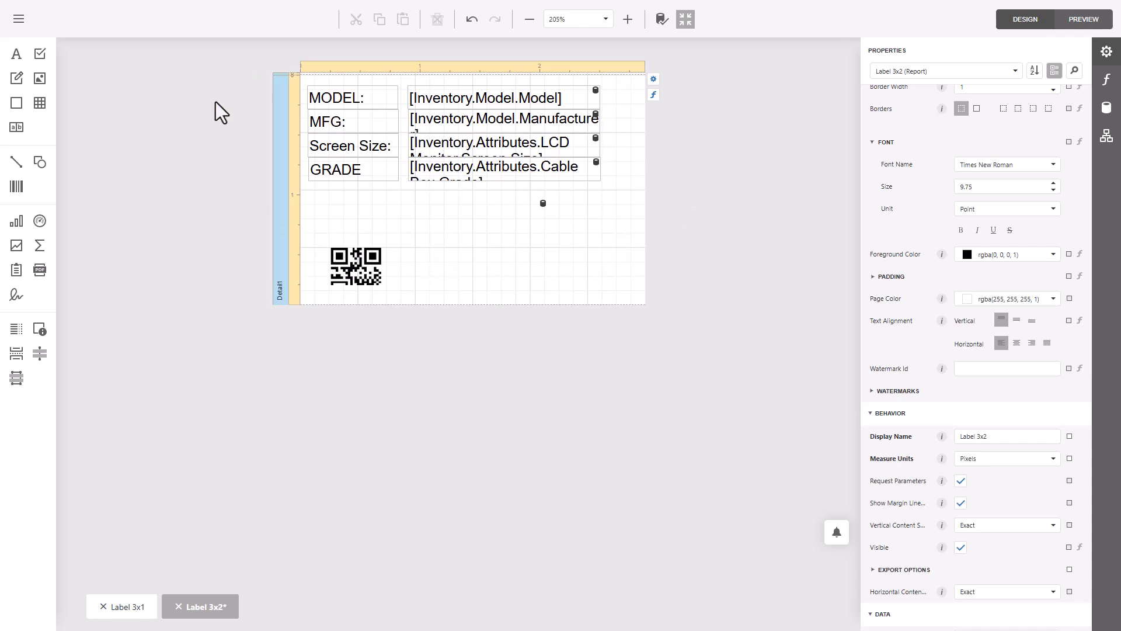
- Save the label as a new report named "LCD MONITOR - 3X2"
{"action": "left_click", "coordinate": [19, 19]}
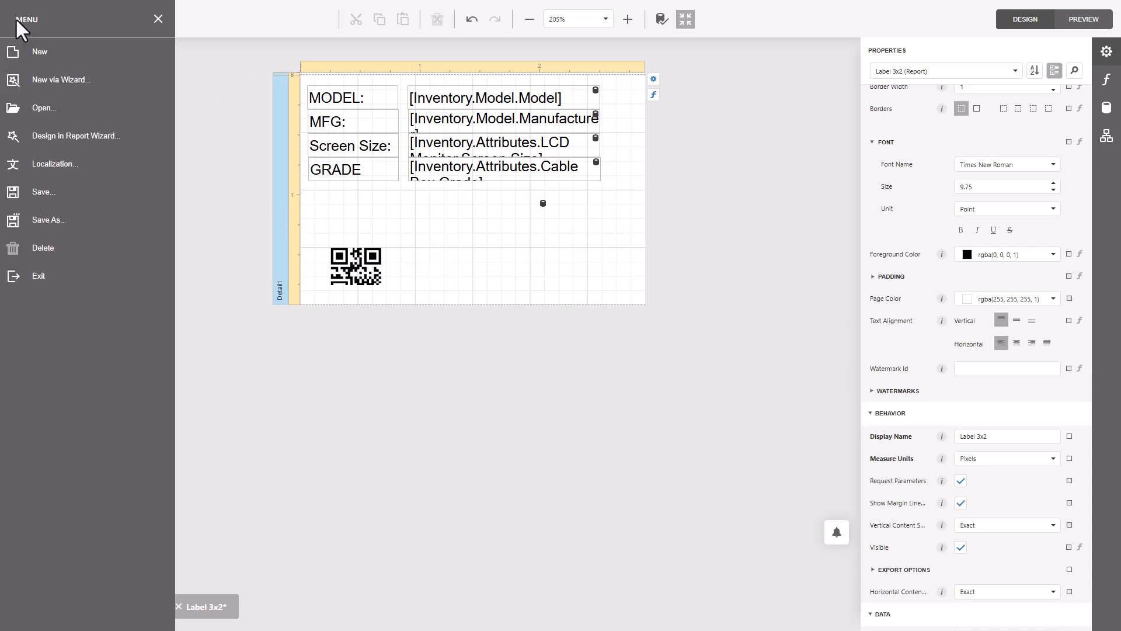
{"action": "left_click", "coordinate": [82, 222]}
{"action": "left_click_drag", "start_coordinate": [429, 250], "coordinate": [359, 252]}
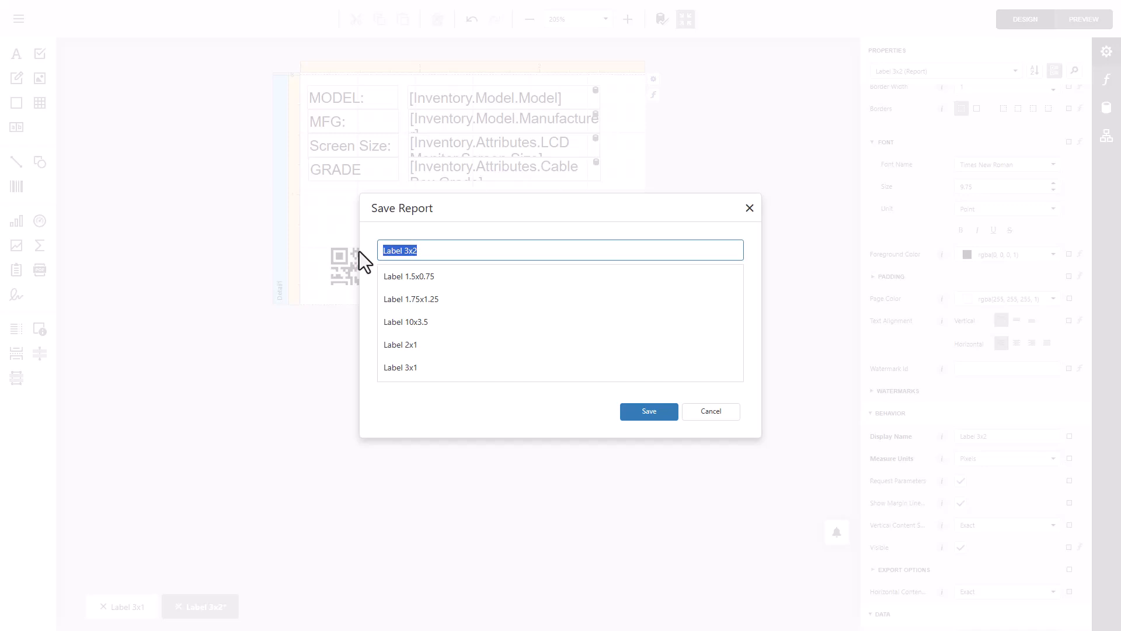
{"action": "type", "text": "LCD MONITOR - 3X2"}
{"action": "left_click", "coordinate": [639, 412]}
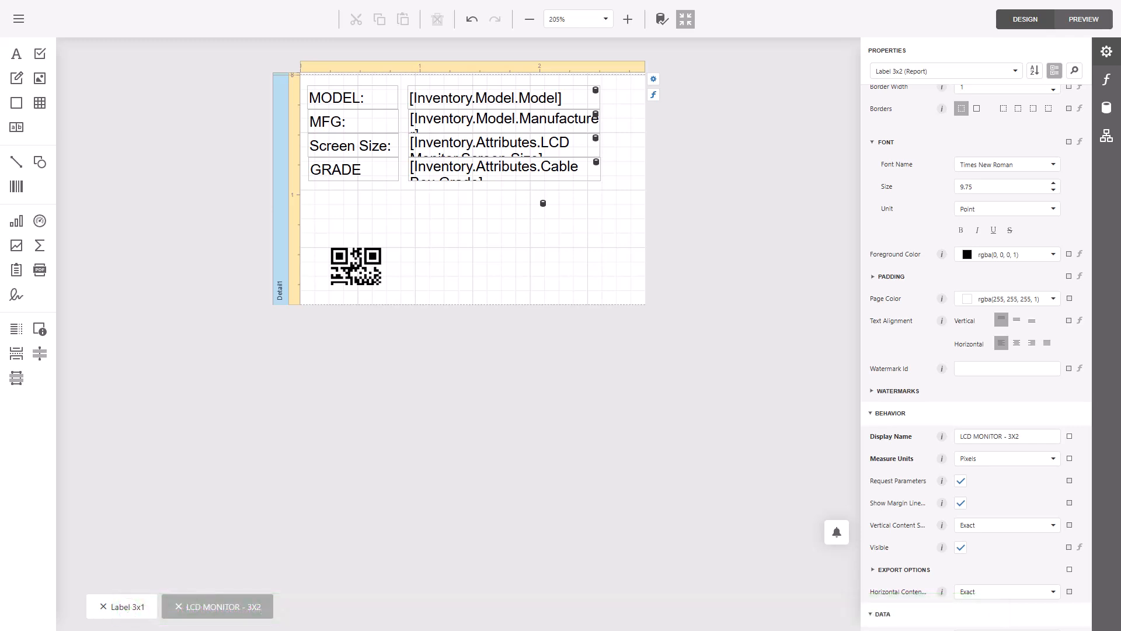
- Switch to the Razor ERP audit order page and select the DELL 1908FPT asset in the asset list
{"action": "left_click_drag", "start_coordinate": [0, 175], "coordinate": [426, 2]}
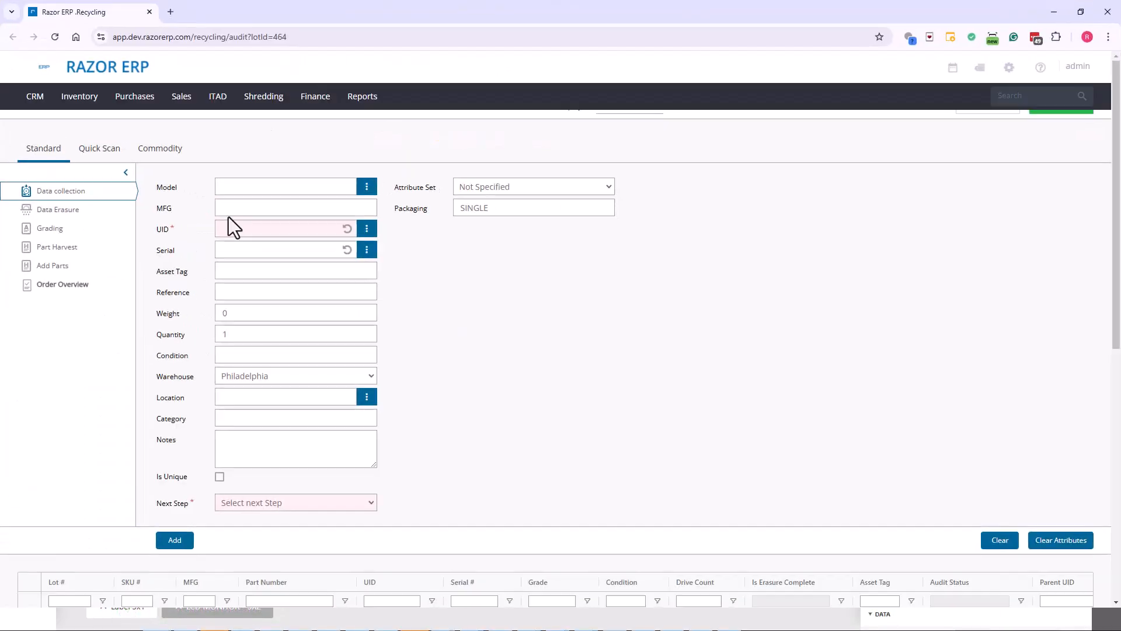
{"action": "scroll", "coordinate": [467, 380], "scroll_direction": "down", "scroll_amount": 5}
{"action": "left_click", "coordinate": [290, 353]}
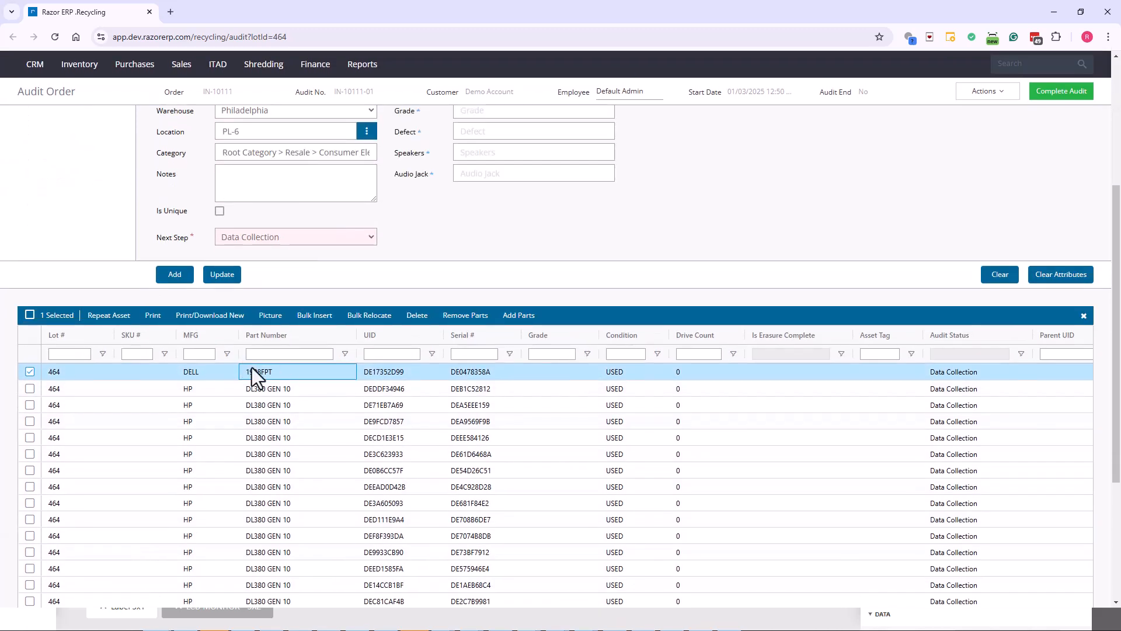
{"action": "scroll", "coordinate": [292, 376], "scroll_direction": "up", "scroll_amount": 3}
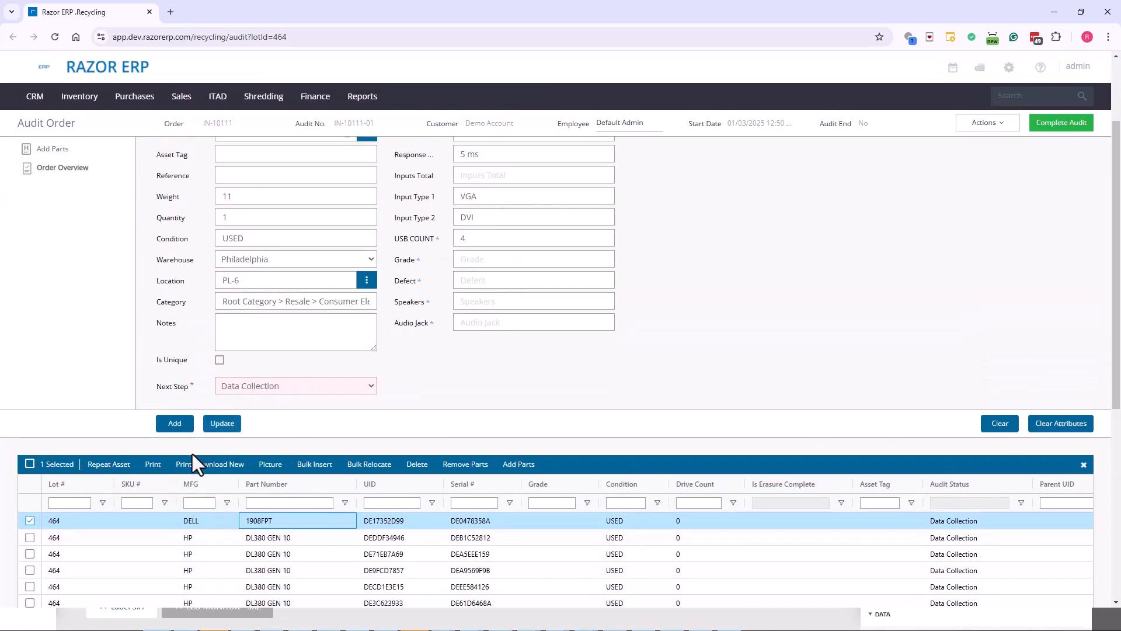
- Find the LCD MONITOR - 3X2 label among the print labels with "lcd", preview it for the selected asset, and close the preview
{"action": "left_click", "coordinate": [194, 465]}
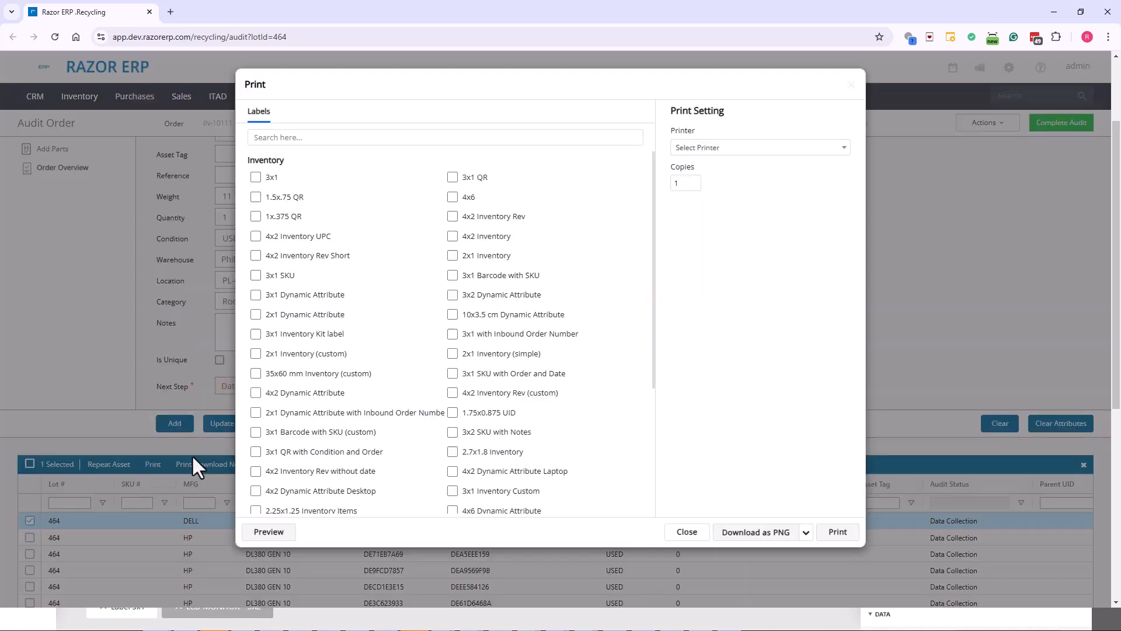
{"action": "left_click", "coordinate": [320, 137]}
{"action": "type", "text": "l"}
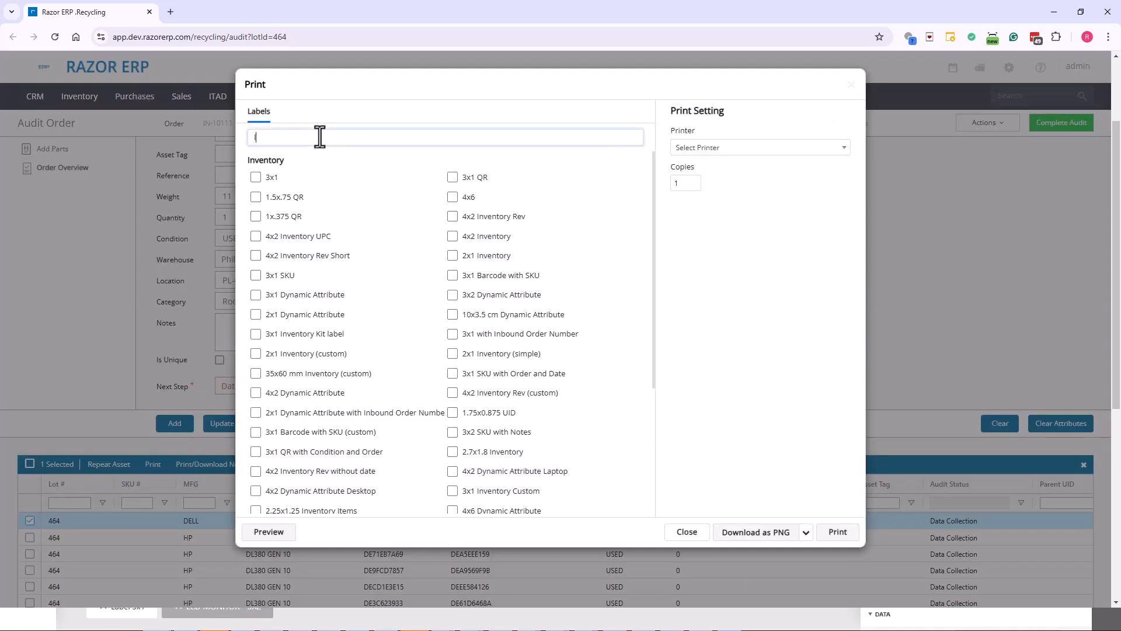
{"action": "type", "text": "cd"}
{"action": "left_click", "coordinate": [315, 175]}
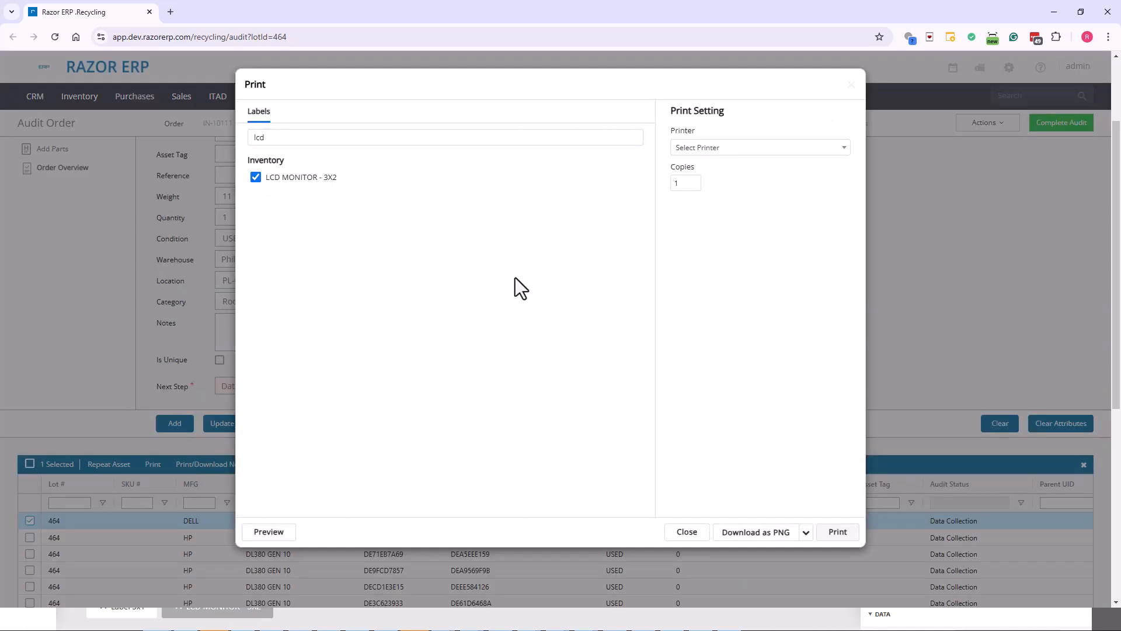
{"action": "left_click", "coordinate": [255, 533]}
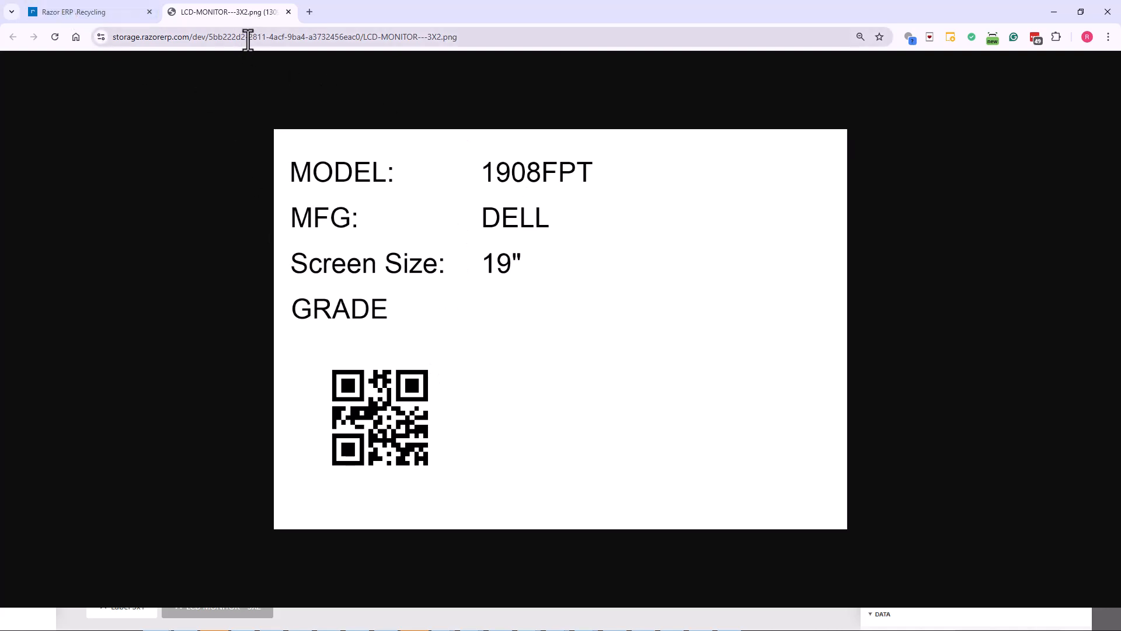
{"action": "left_click", "coordinate": [288, 12]}
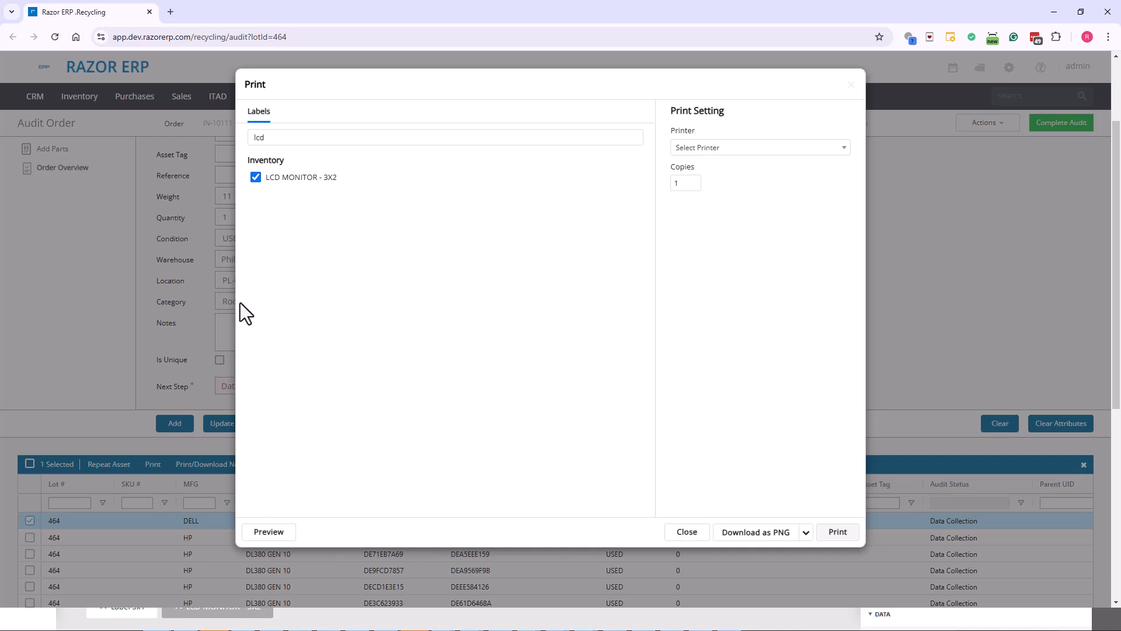
- Return to the label designer and set the height of all four text labels and four bound inventory fields to 17
{"action": "left_click_drag", "start_coordinate": [205, 8], "coordinate": [0, 108]}
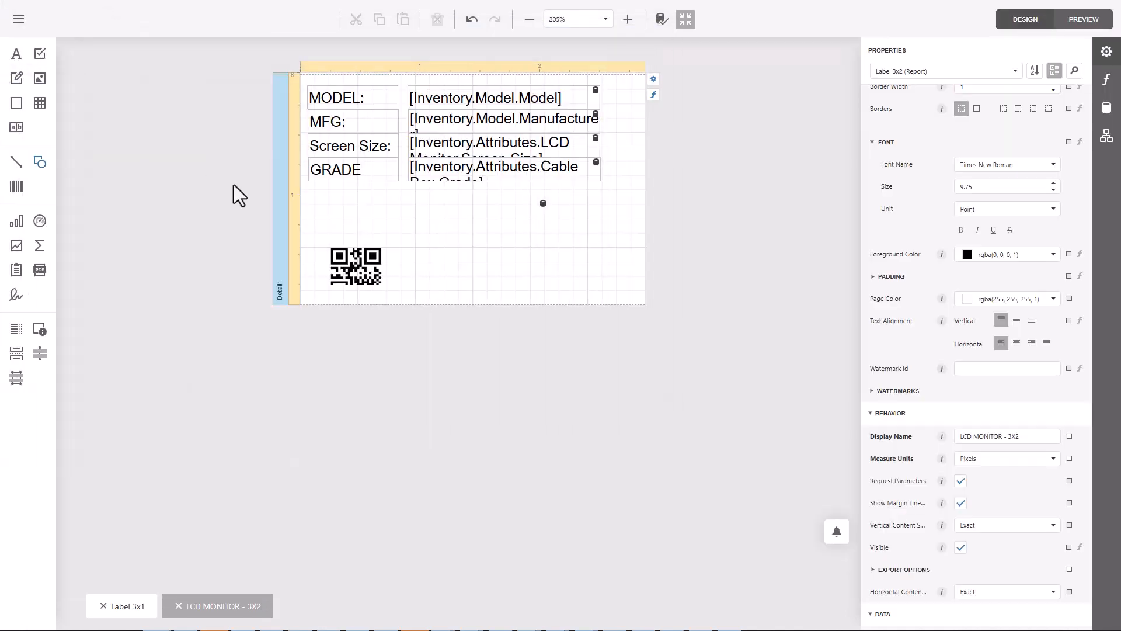
{"action": "left_click", "coordinate": [386, 100]}
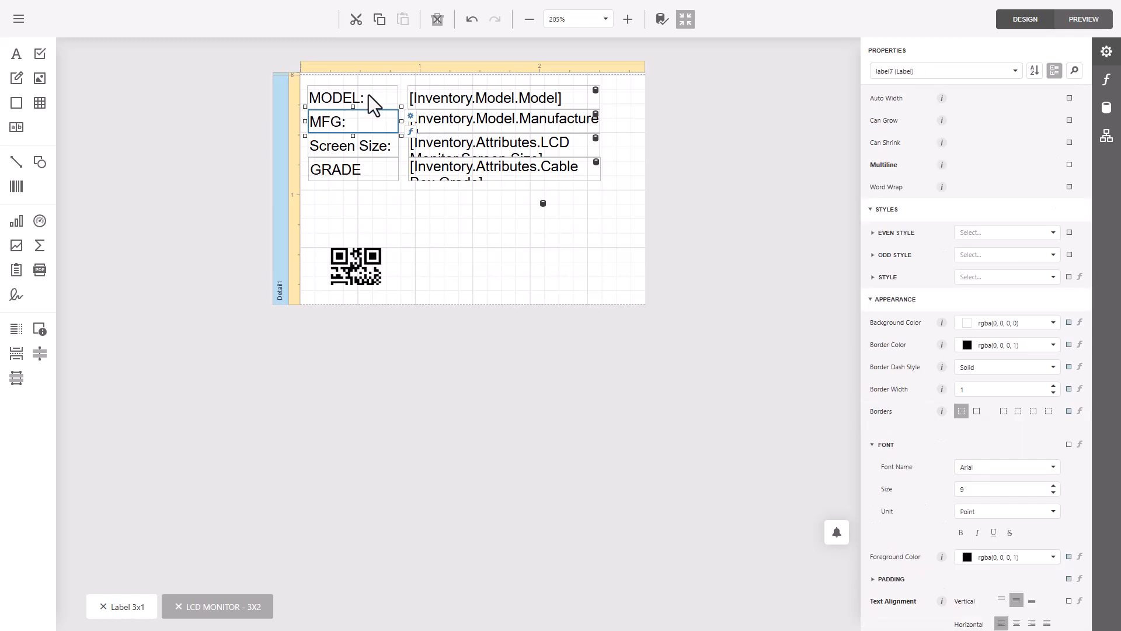
{"action": "left_click", "coordinate": [455, 95], "text": "ctrl"}
{"action": "left_click", "coordinate": [354, 120], "text": "ctrl"}
{"action": "left_click", "coordinate": [451, 123], "text": "ctrl"}
{"action": "left_click", "coordinate": [358, 144], "text": "ctrl"}
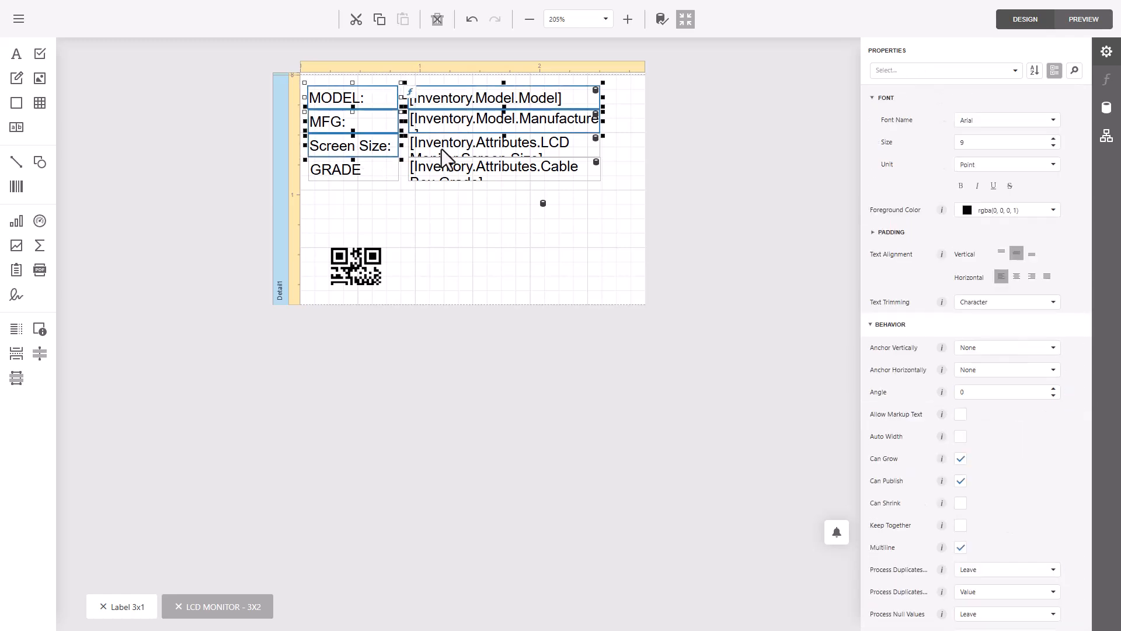
{"action": "left_click", "coordinate": [480, 148], "text": "ctrl"}
{"action": "left_click", "coordinate": [458, 176], "text": "ctrl"}
{"action": "scroll", "coordinate": [986, 373], "scroll_direction": "down", "scroll_amount": 10}
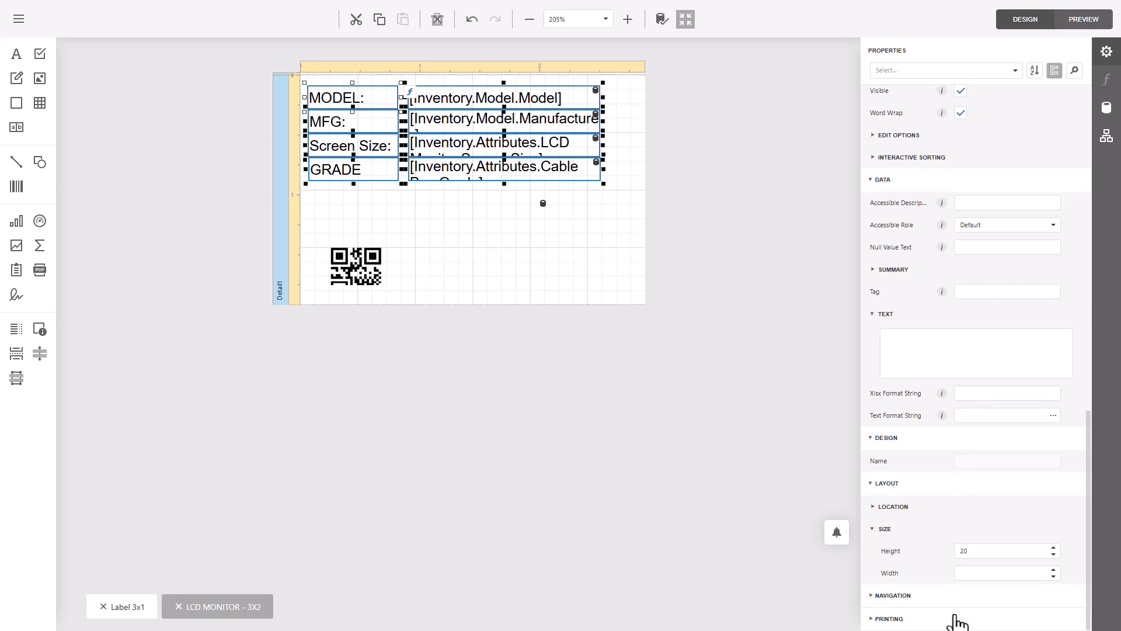
{"action": "left_click", "coordinate": [1006, 551]}
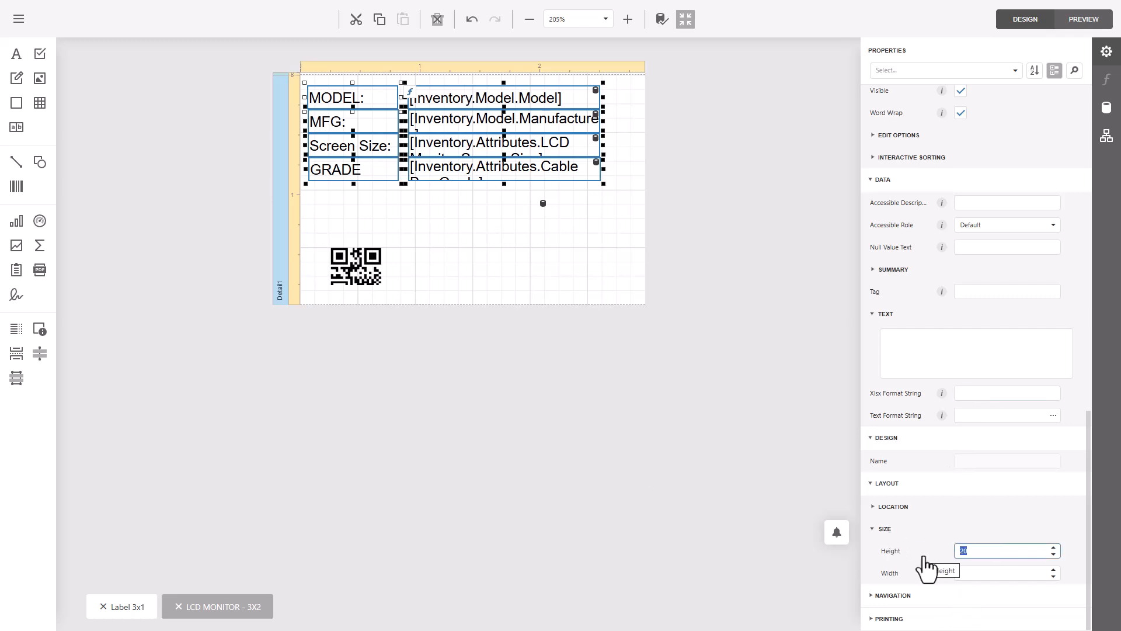
{"action": "type", "text": "17"}
{"action": "key", "text": "Return"}
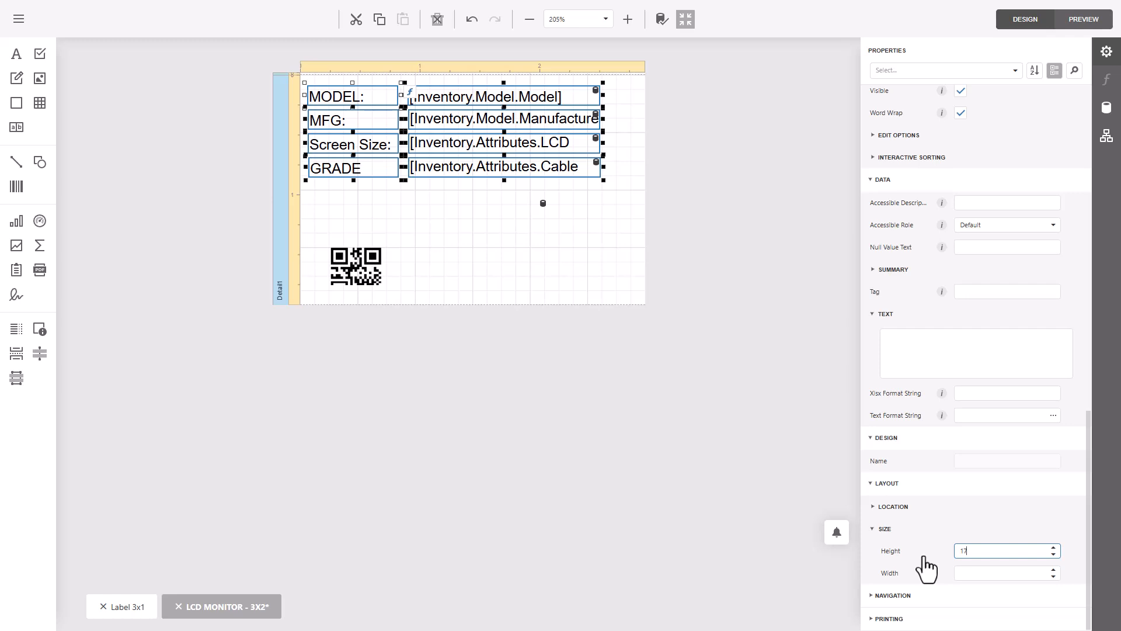
- Move the MFG label and its manufacturer field up so the row sits directly beneath the MODEL row
{"action": "left_click", "coordinate": [385, 202]}
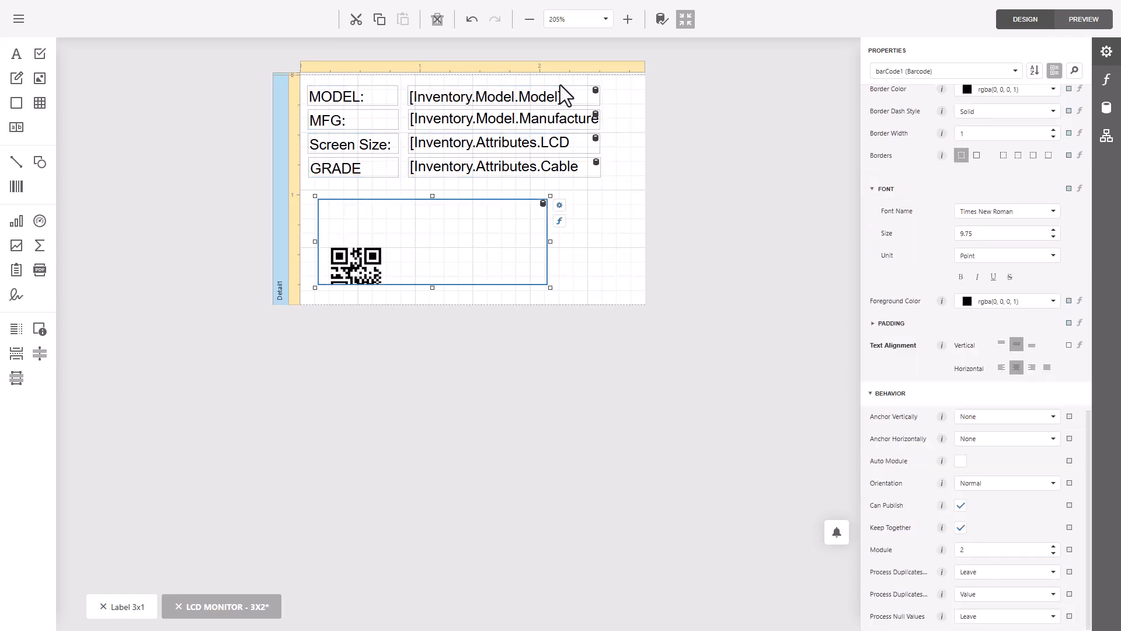
{"action": "left_click", "coordinate": [624, 19]}
{"action": "left_click", "coordinate": [625, 19]}
{"action": "left_click", "coordinate": [624, 19]}
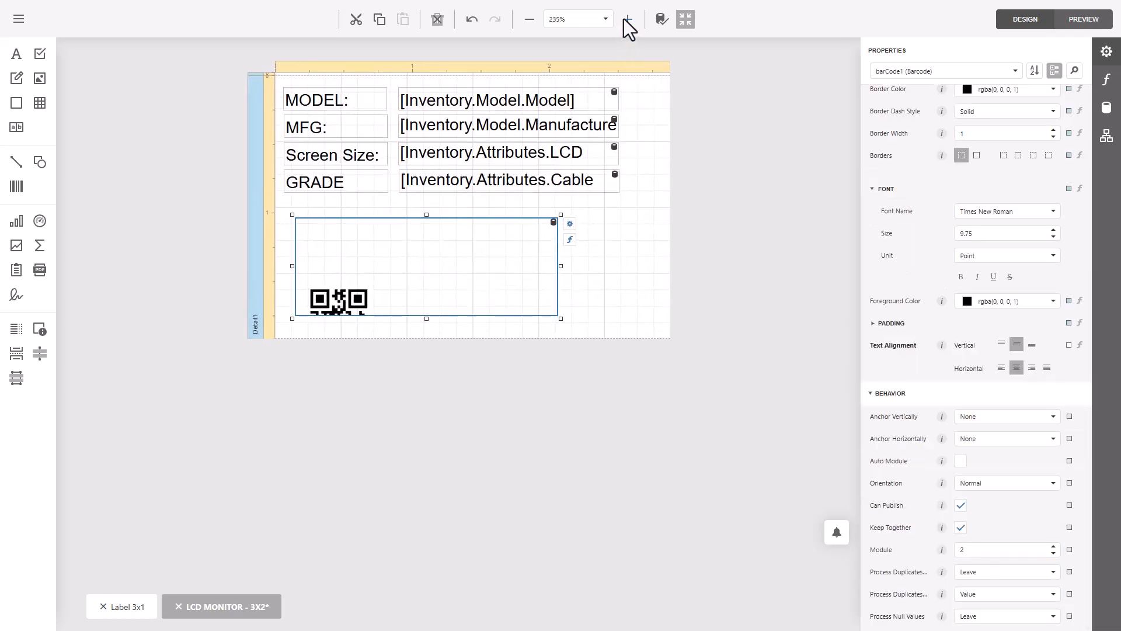
{"action": "left_click", "coordinate": [627, 20]}
{"action": "left_click", "coordinate": [367, 137]}
{"action": "left_click", "coordinate": [432, 136], "text": "ctrl"}
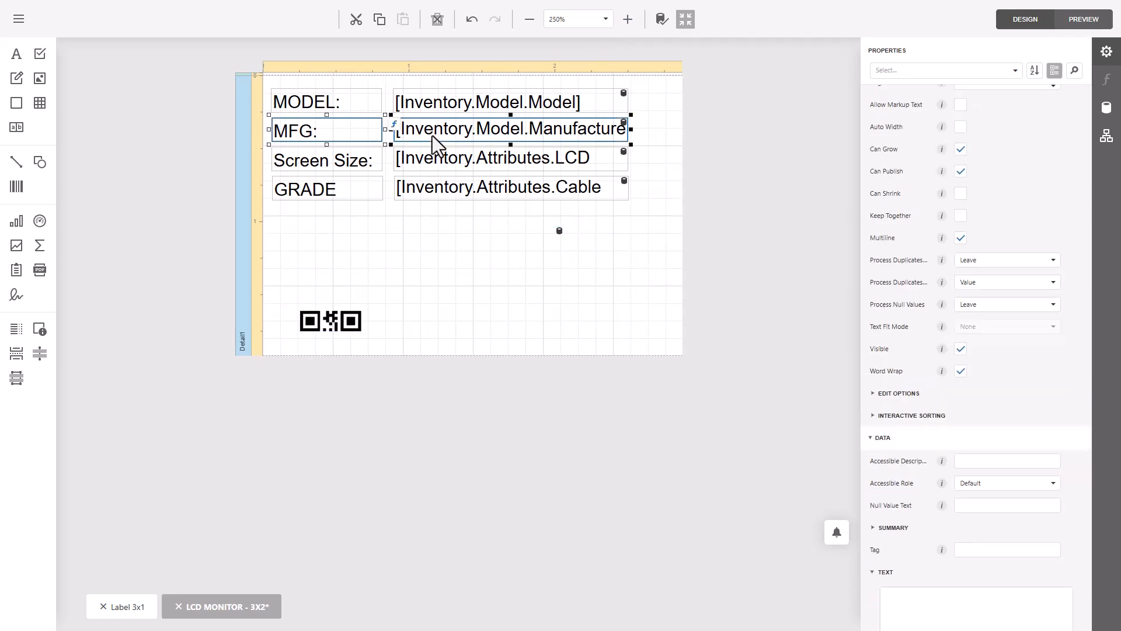
{"action": "key", "text": "Up"}
{"action": "key", "text": "Up"}
{"action": "key", "text": "Up"}
{"action": "key", "text": "Up"}
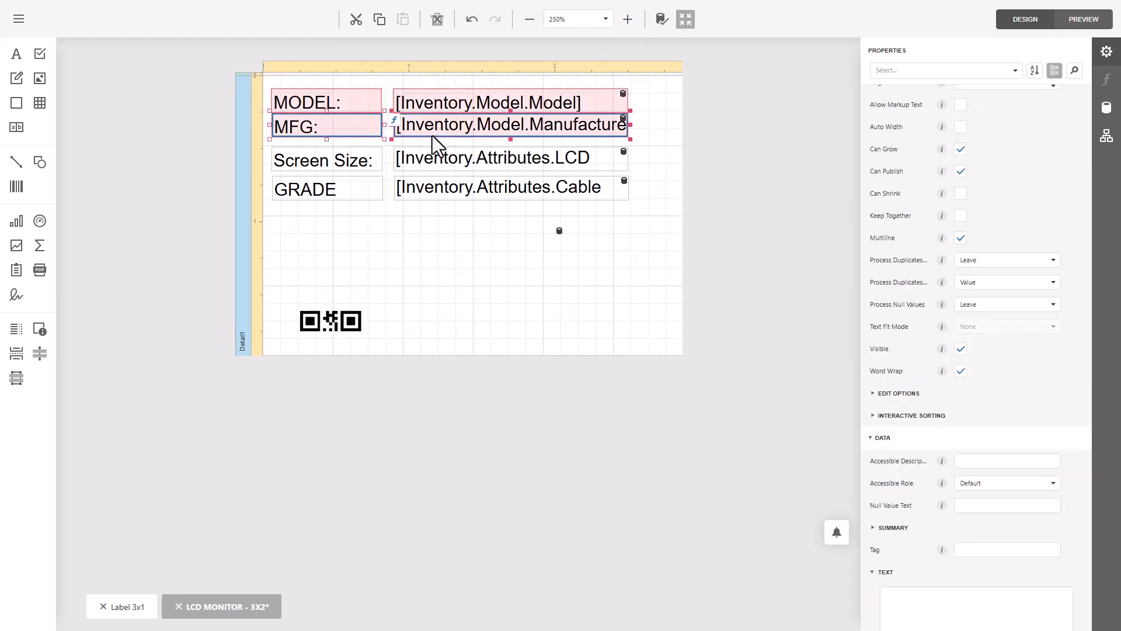
{"action": "key", "text": "Down"}
- Move the Screen Size label and its bound field up directly beneath the MFG row
{"action": "left_click", "coordinate": [323, 167]}
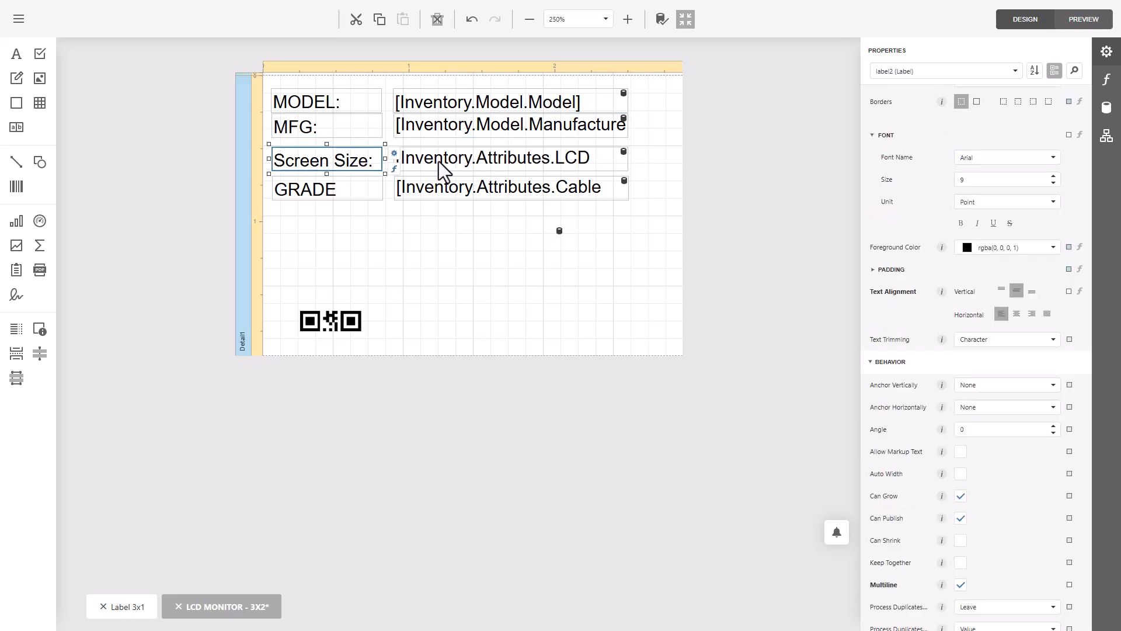
{"action": "left_click", "coordinate": [439, 161], "text": "ctrl"}
{"action": "key", "text": "Up"}
{"action": "key", "text": "Up"}
{"action": "key", "text": "Up"}
{"action": "key", "text": "Up"}
{"action": "key", "text": "Up"}
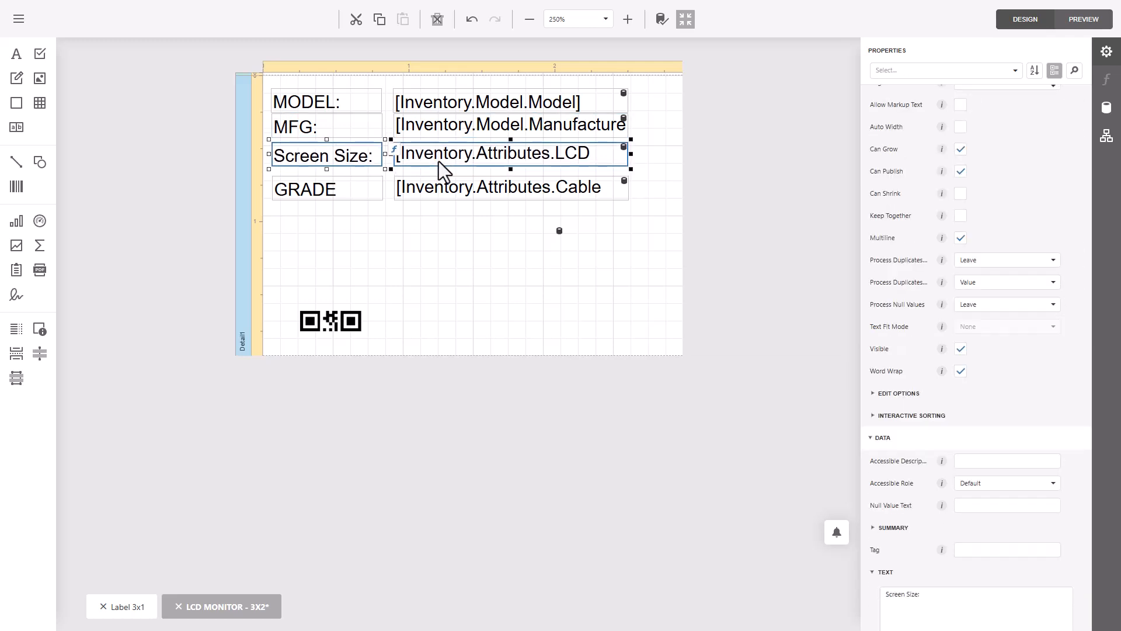
{"action": "key", "text": "Down"}
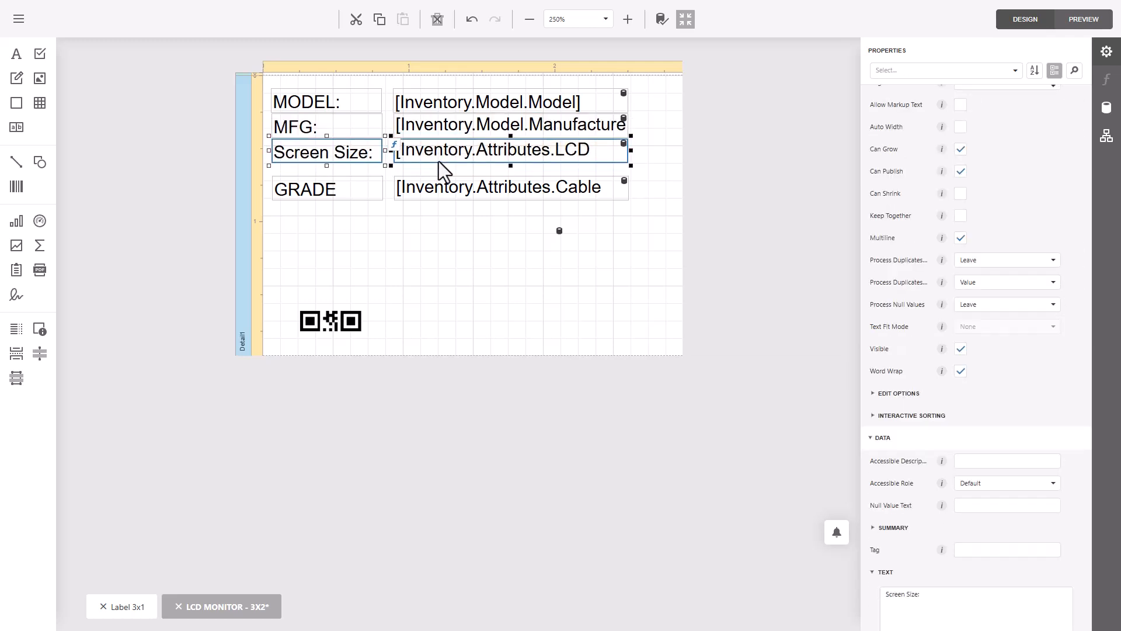
- Move the GRADE label and its bound field up directly beneath the Screen Size row
{"action": "left_click", "coordinate": [346, 199]}
{"action": "left_click", "coordinate": [440, 194], "text": "ctrl"}
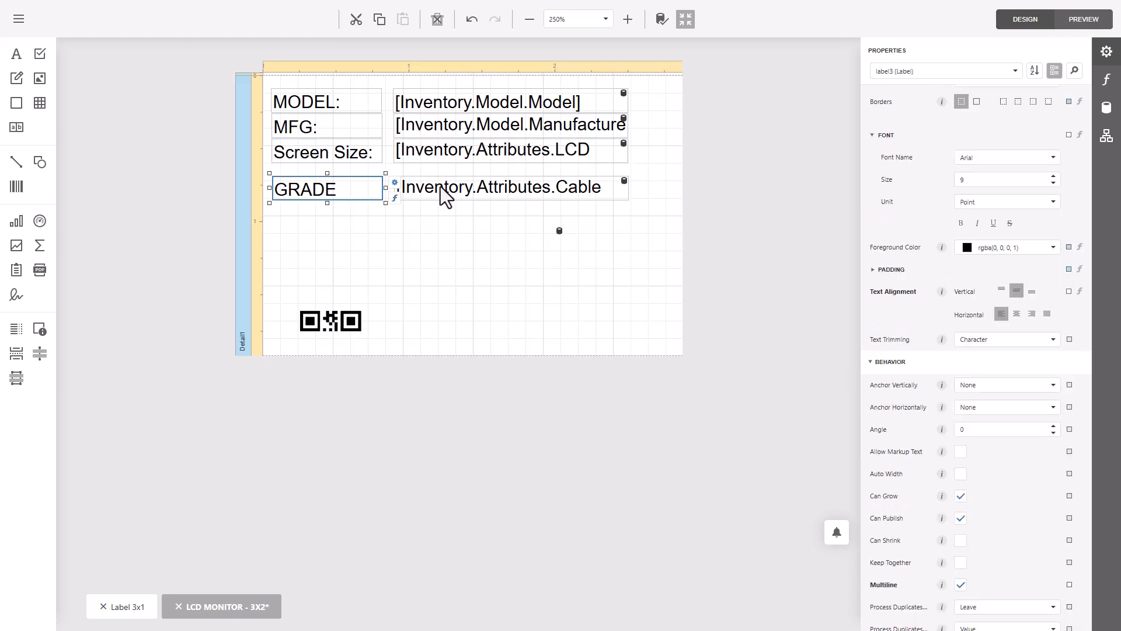
{"action": "key", "text": "Up"}
{"action": "key", "text": "Up"}
{"action": "key", "text": "Up"}
{"action": "key", "text": "Up"}
{"action": "key", "text": "Up"}
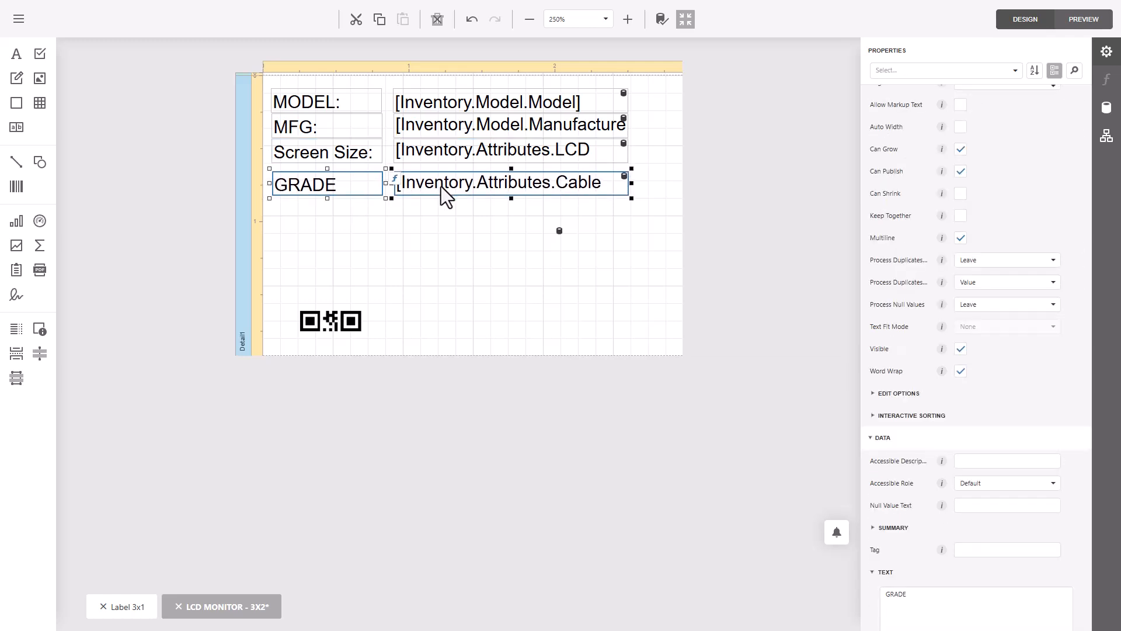
{"action": "key", "text": "Up"}
{"action": "key", "text": "Up"}
{"action": "key", "text": "Up"}
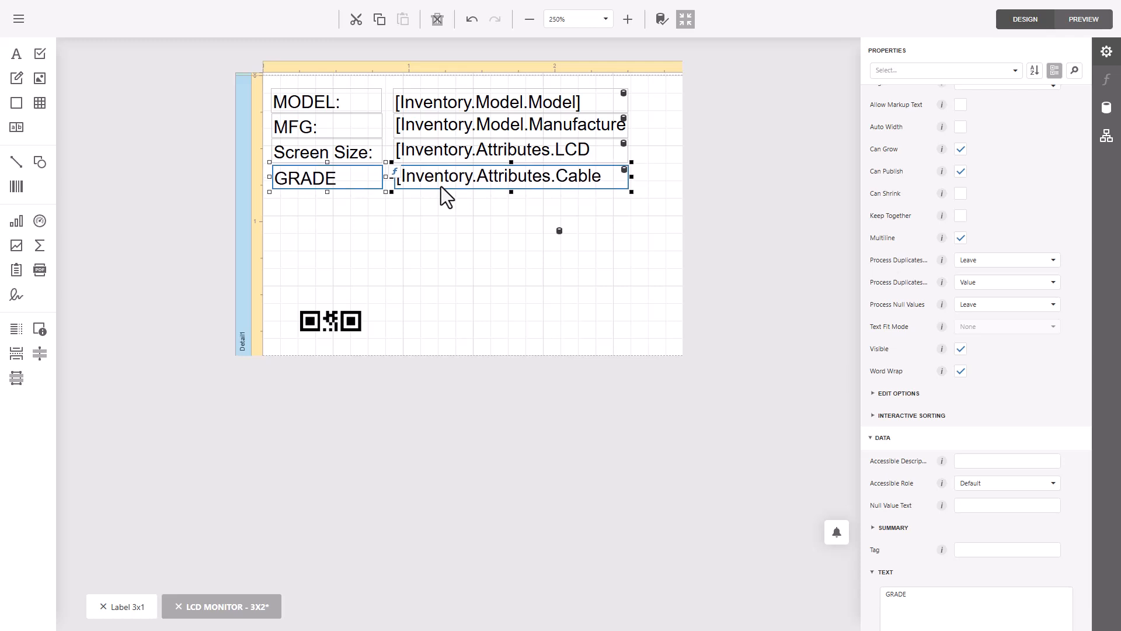
{"action": "key", "text": "Down"}
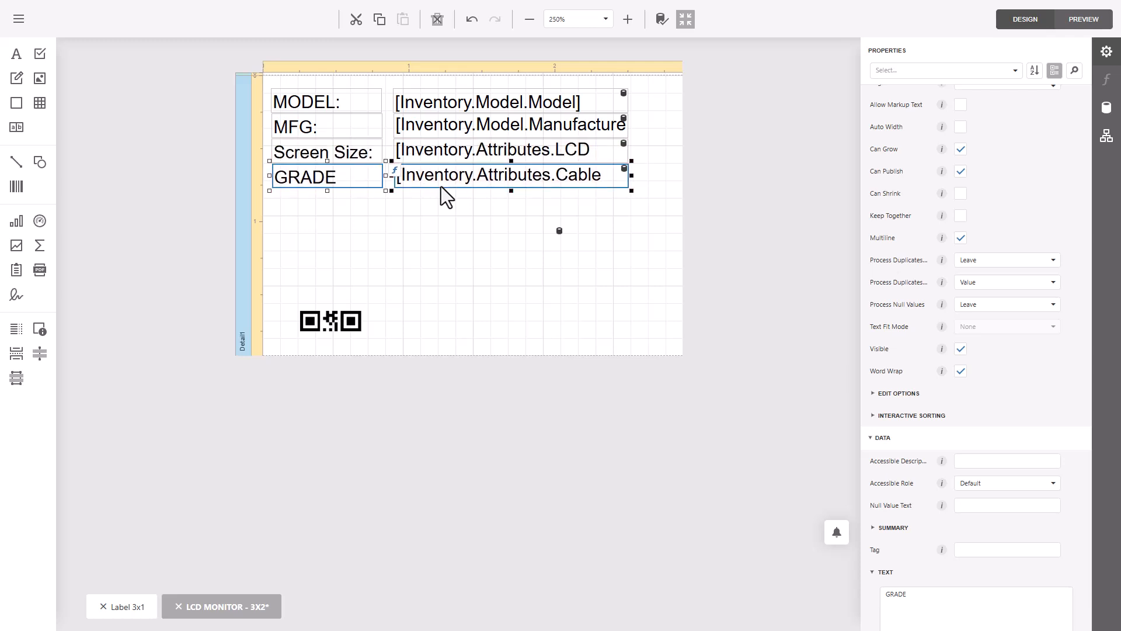
- Save the edited label under the existing report name "LCD MONITOR - 3X2"
{"action": "left_click", "coordinate": [516, 327]}
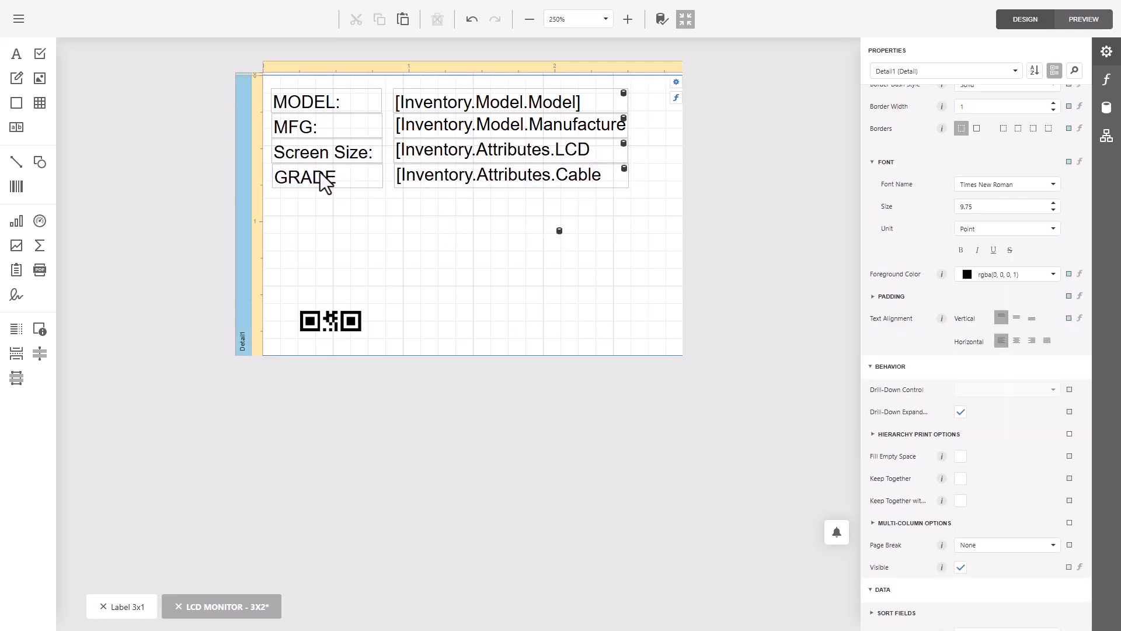
{"action": "left_click", "coordinate": [820, 394]}
{"action": "left_click", "coordinate": [18, 18]}
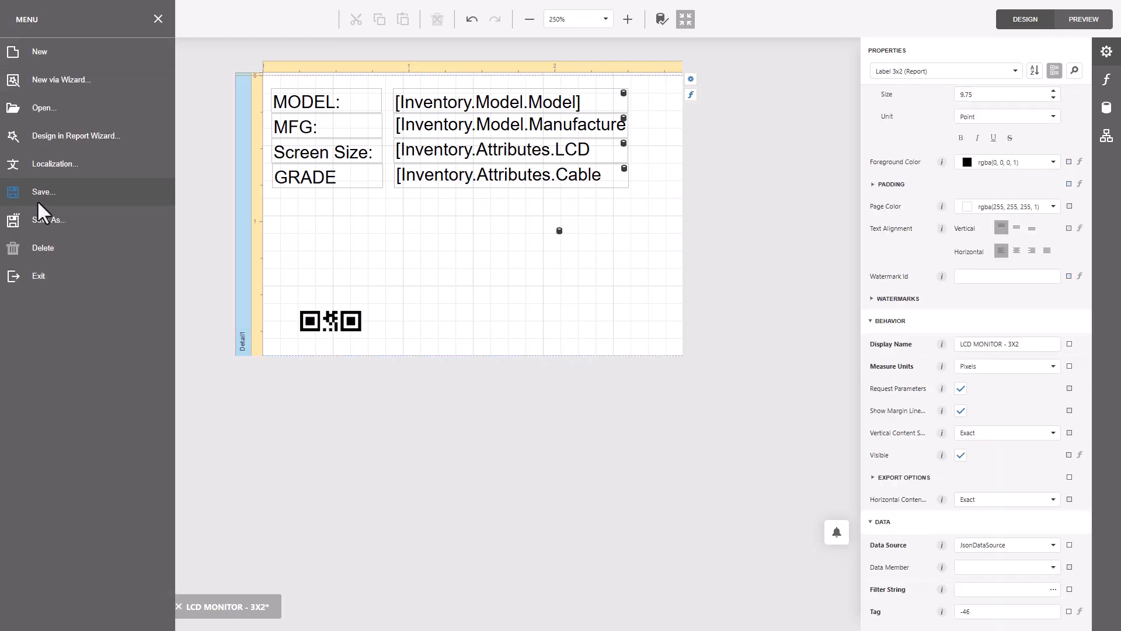
{"action": "left_click", "coordinate": [48, 193]}
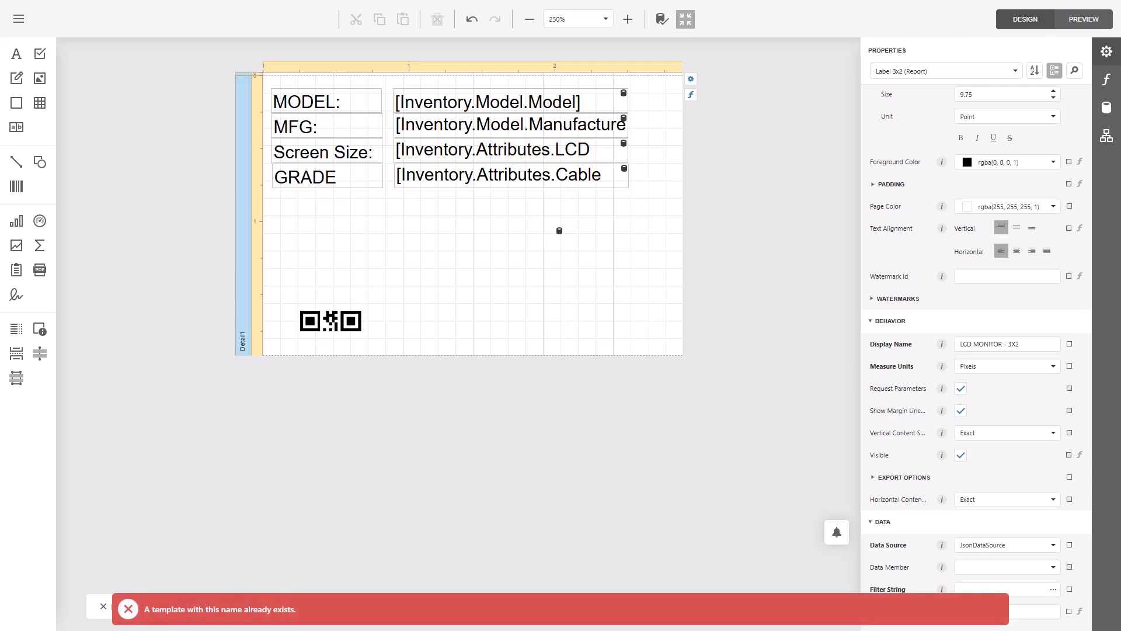
{"action": "left_click", "coordinate": [24, 24]}
{"action": "left_click", "coordinate": [74, 229]}
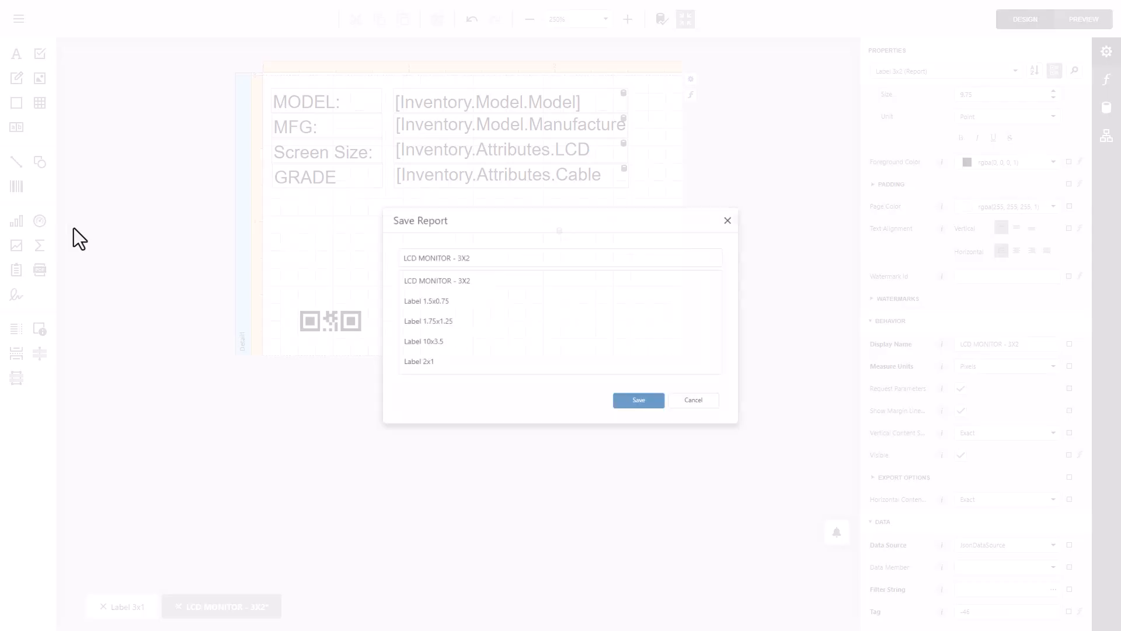
{"action": "left_click", "coordinate": [647, 411]}
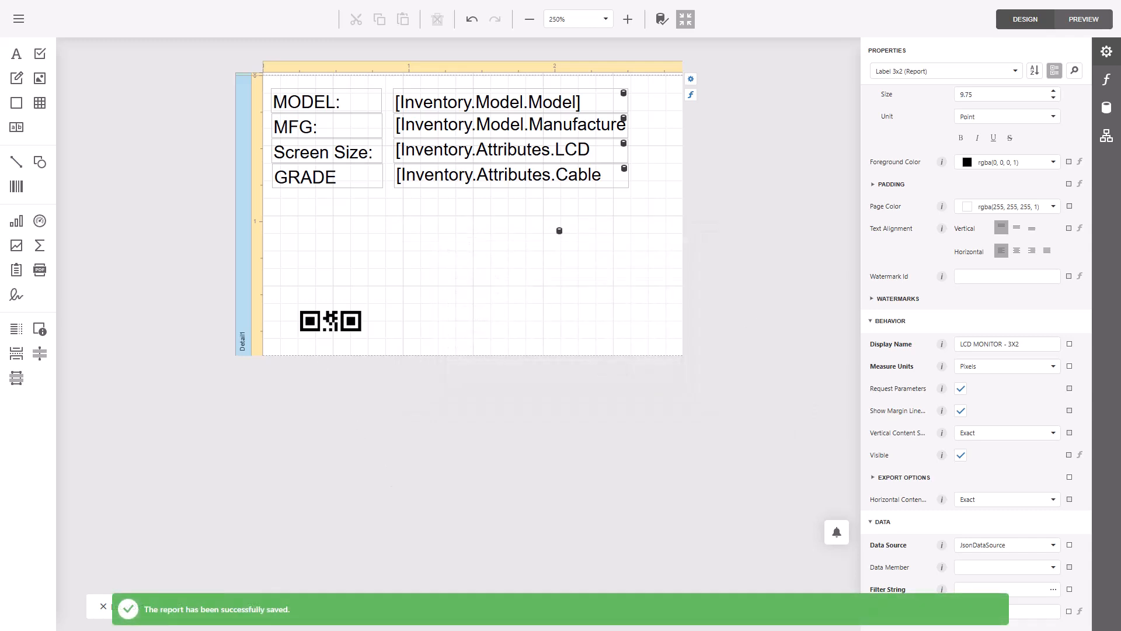
- Switch to the Razor ERP audit order page, preview the LCD MONITOR - 3X2 label for the selected asset, and close the print dialog
{"action": "left_click_drag", "start_coordinate": [0, 170], "coordinate": [622, 171]}
{"action": "double_click", "coordinate": [622, 170]}
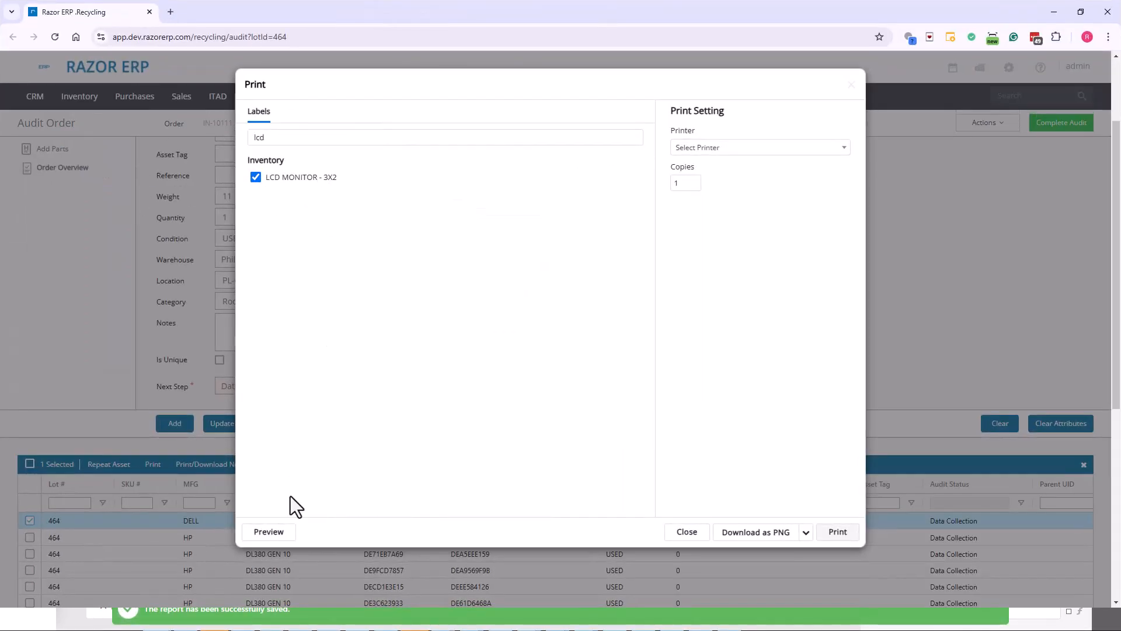
{"action": "left_click", "coordinate": [268, 530]}
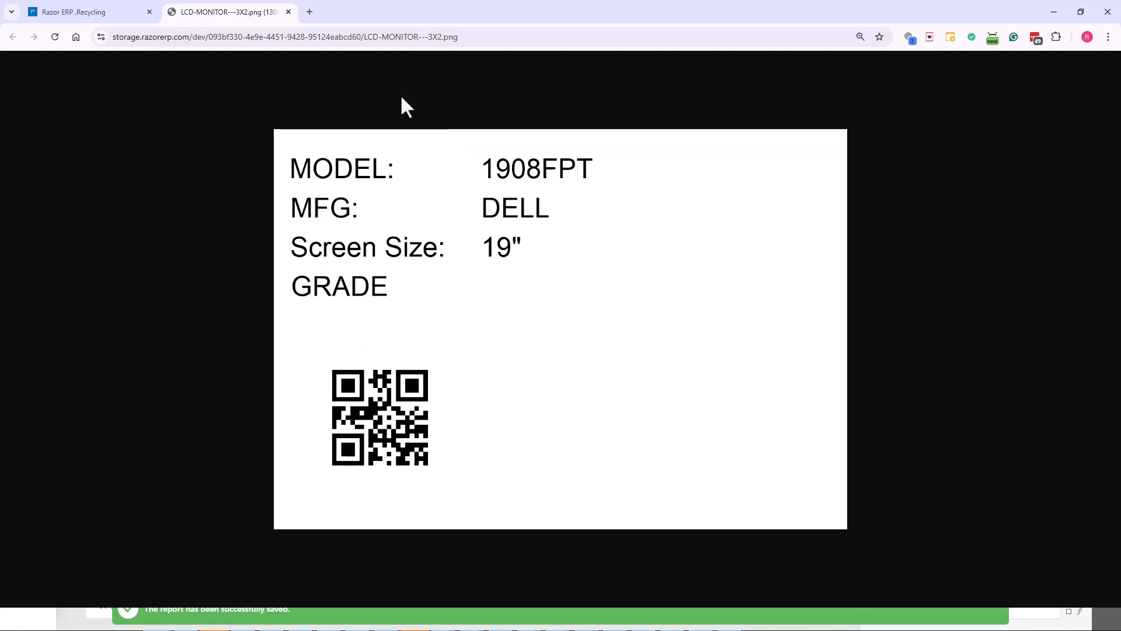
{"action": "left_click", "coordinate": [98, 13]}
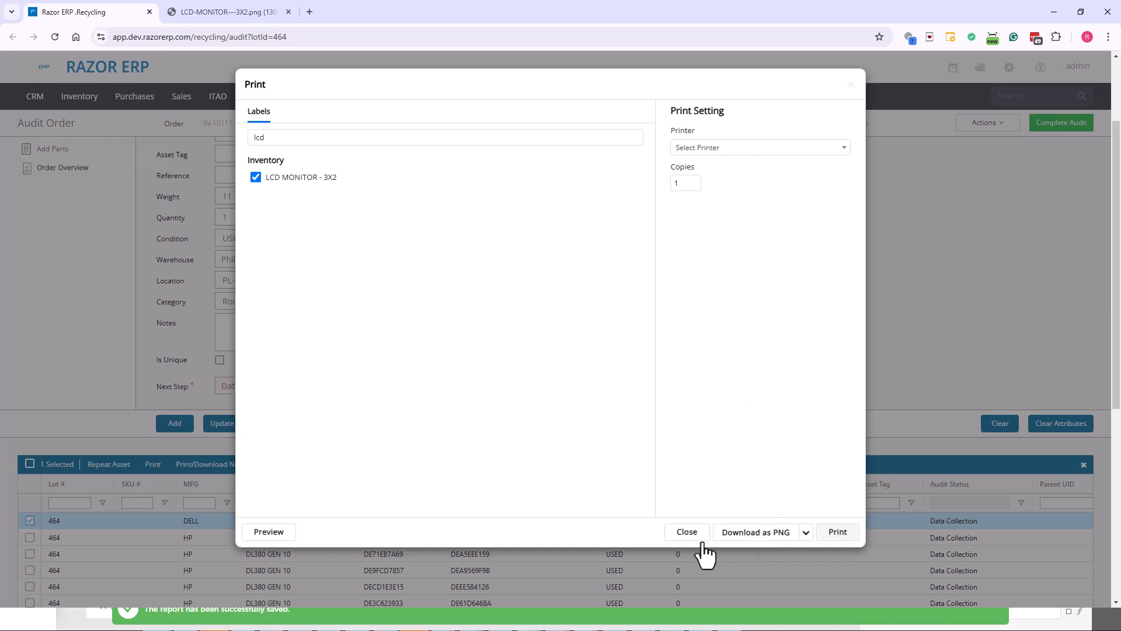
{"action": "left_click", "coordinate": [687, 532]}
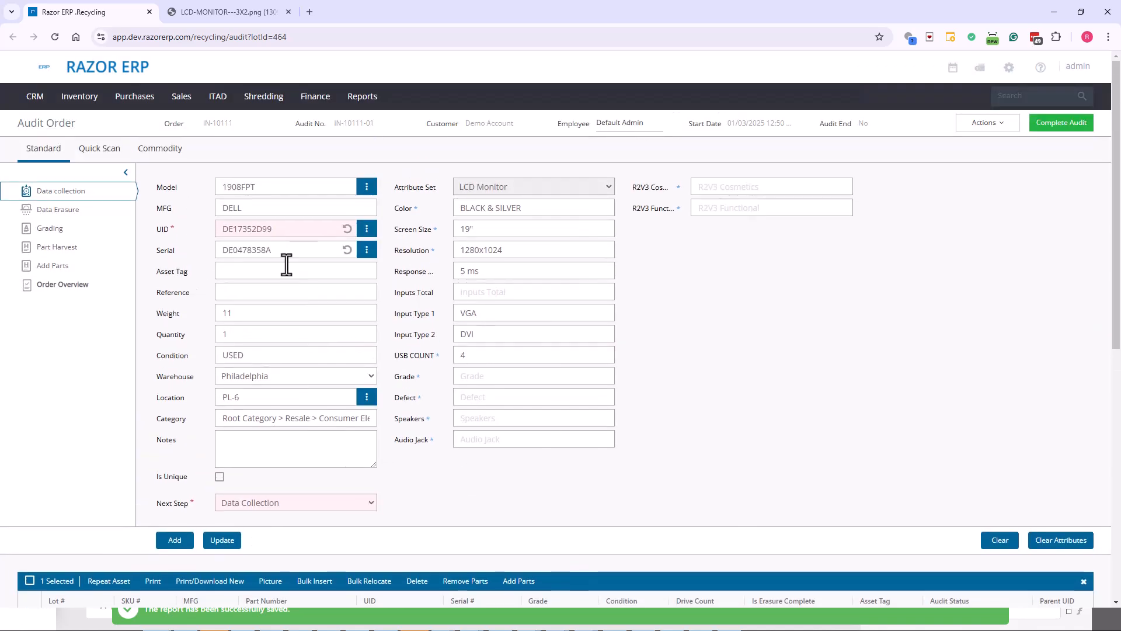
- Grade the monitor with Grade B case cosmetics, Missing Adapter and 4-10+ Bad Pixels, and update the asset
{"action": "left_click", "coordinate": [59, 228]}
{"action": "left_click", "coordinate": [223, 298]}
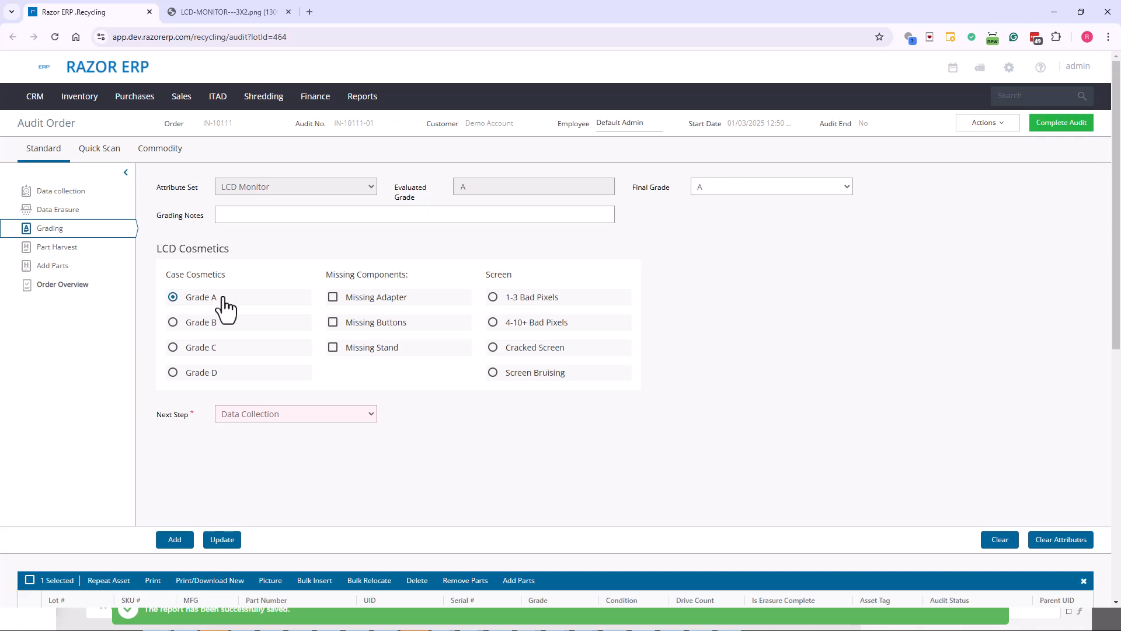
{"action": "left_click", "coordinate": [379, 299]}
{"action": "left_click", "coordinate": [232, 539]}
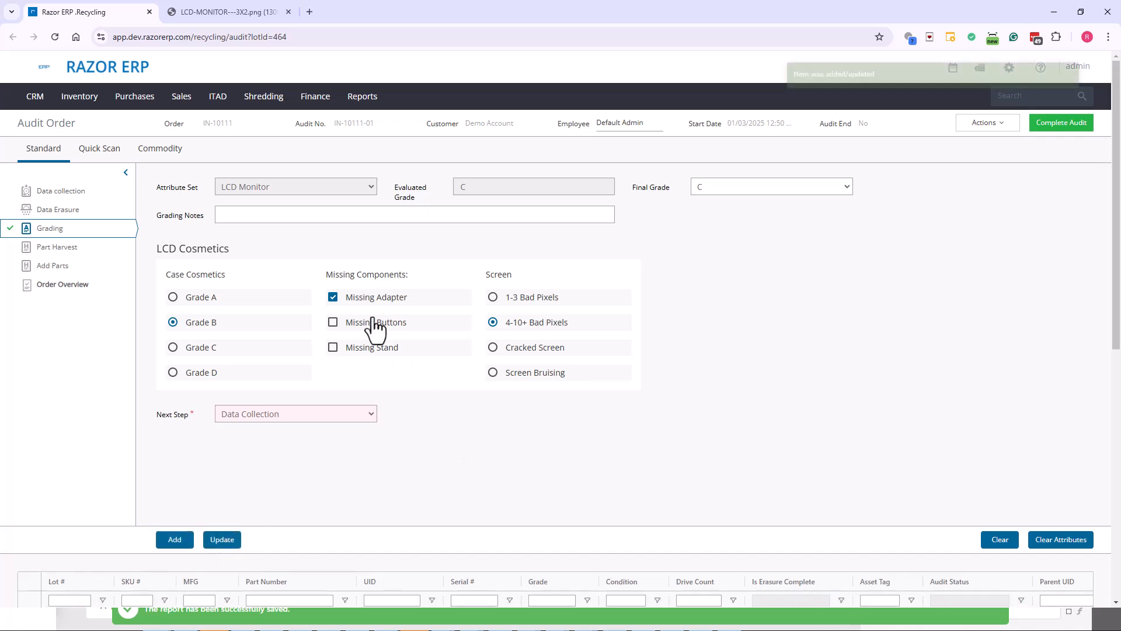
- Select the DELL 1908FPT asset in the asset list and preview its LCD MONITOR - 3X2 label again
{"action": "scroll", "coordinate": [346, 325], "scroll_direction": "down", "scroll_amount": 3}
{"action": "left_click", "coordinate": [257, 411]}
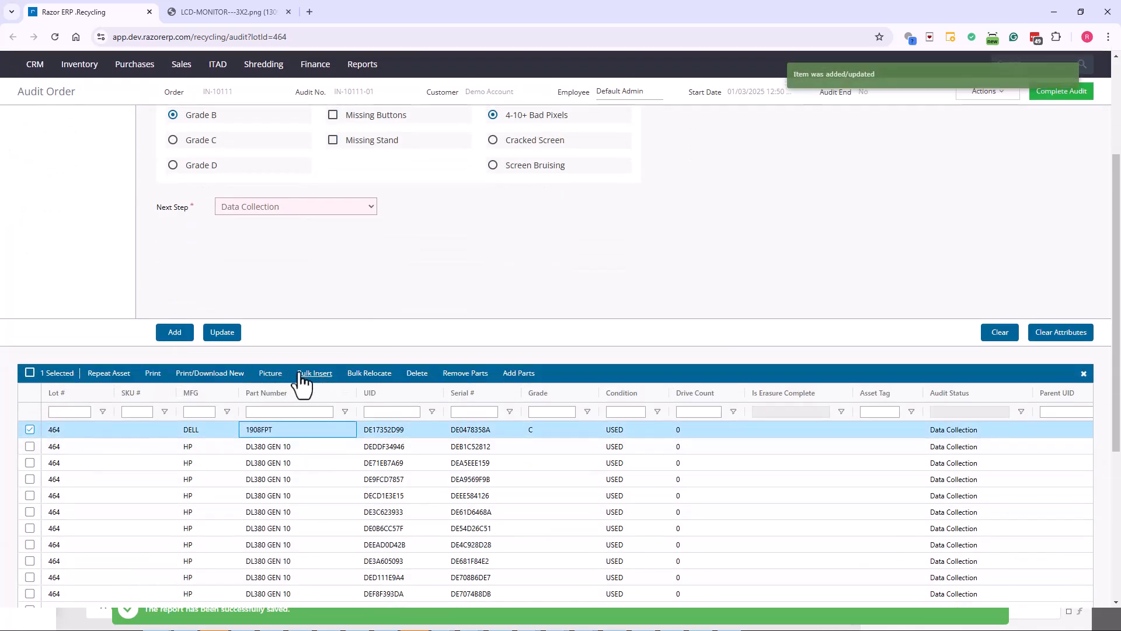
{"action": "left_click", "coordinate": [257, 374]}
{"action": "left_click", "coordinate": [313, 176]}
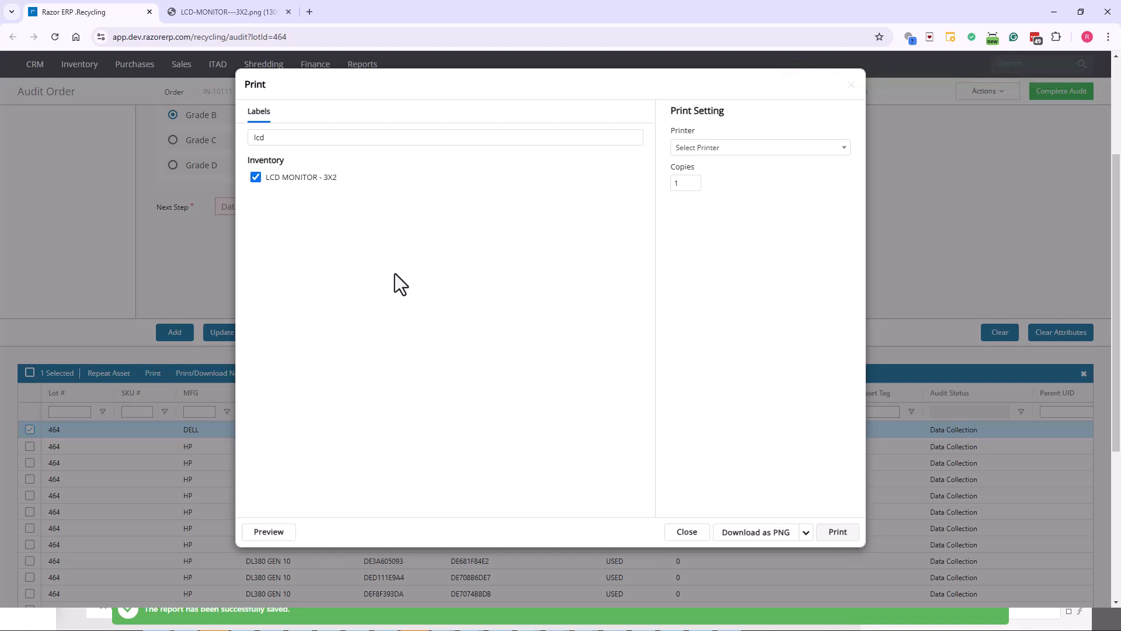
{"action": "left_click", "coordinate": [262, 531]}
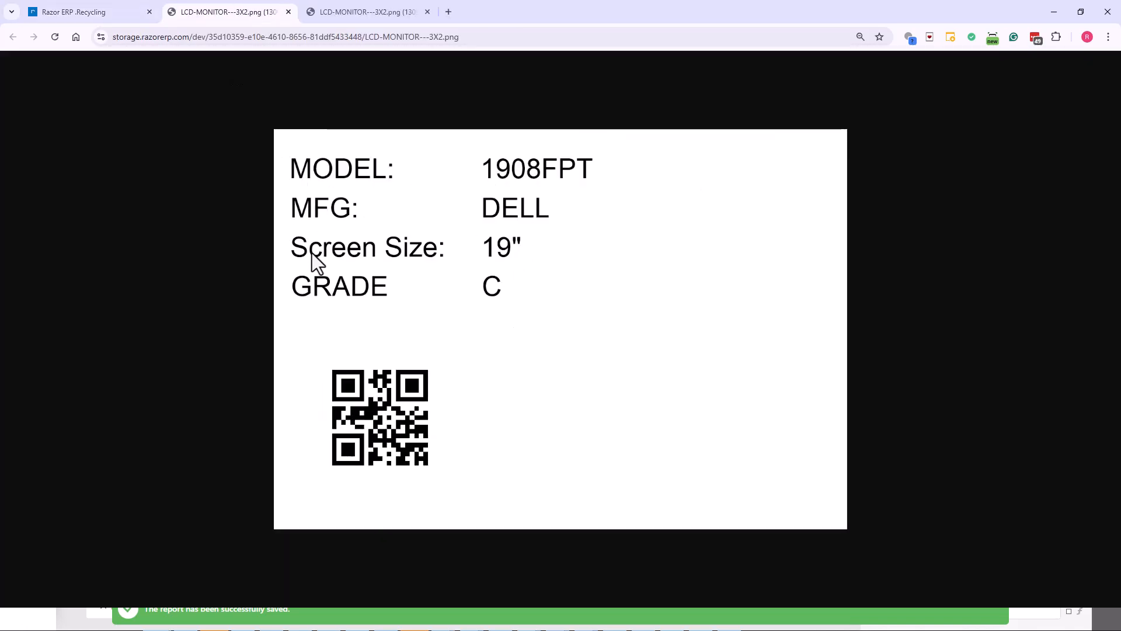
- Switch back to the report designer and narrow the model, manufacturer, screen size and grade value fields together, freeing space on the label's right side
{"action": "left_click_drag", "start_coordinate": [572, 18], "coordinate": [0, 98]}
{"action": "left_click", "coordinate": [464, 284]}
{"action": "left_click", "coordinate": [334, 175]}
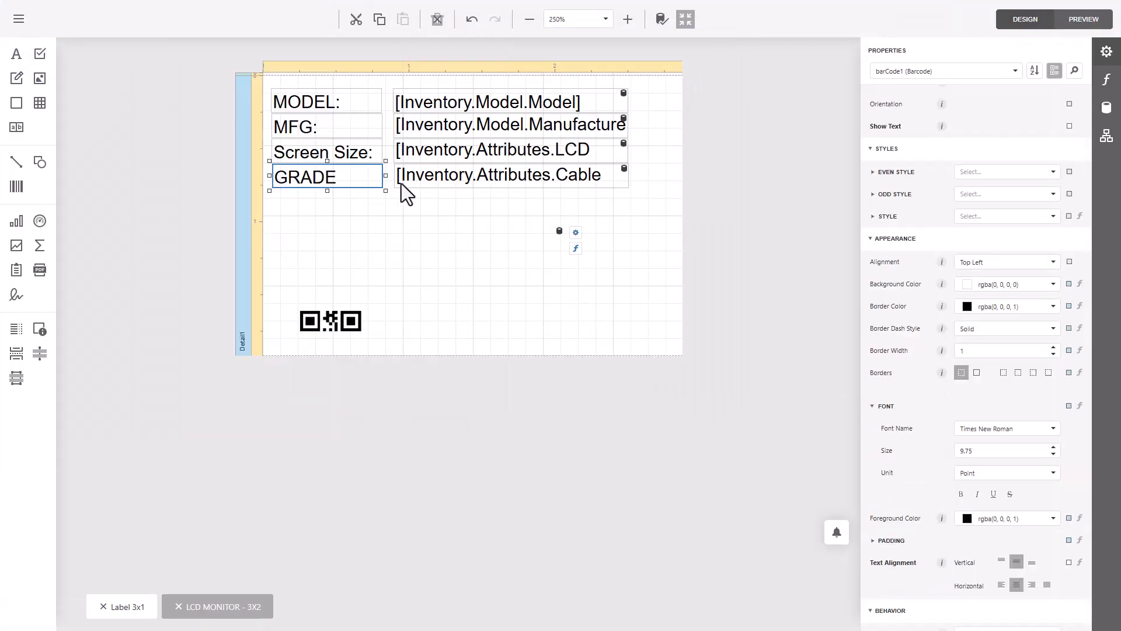
{"action": "left_click", "coordinate": [512, 182]}
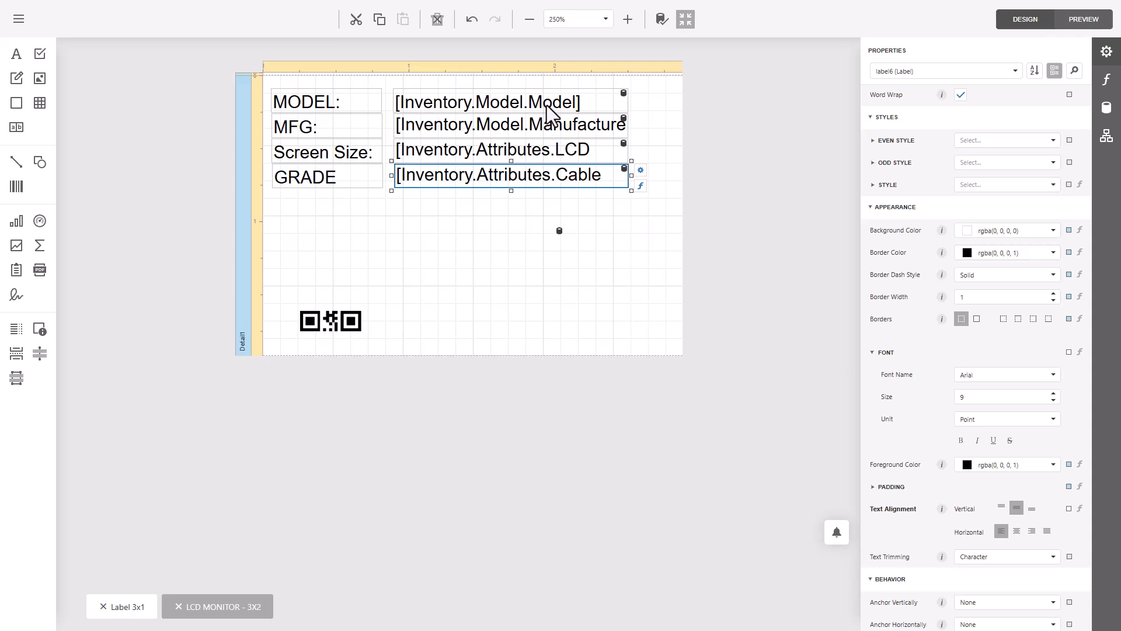
{"action": "left_click", "coordinate": [569, 111]}
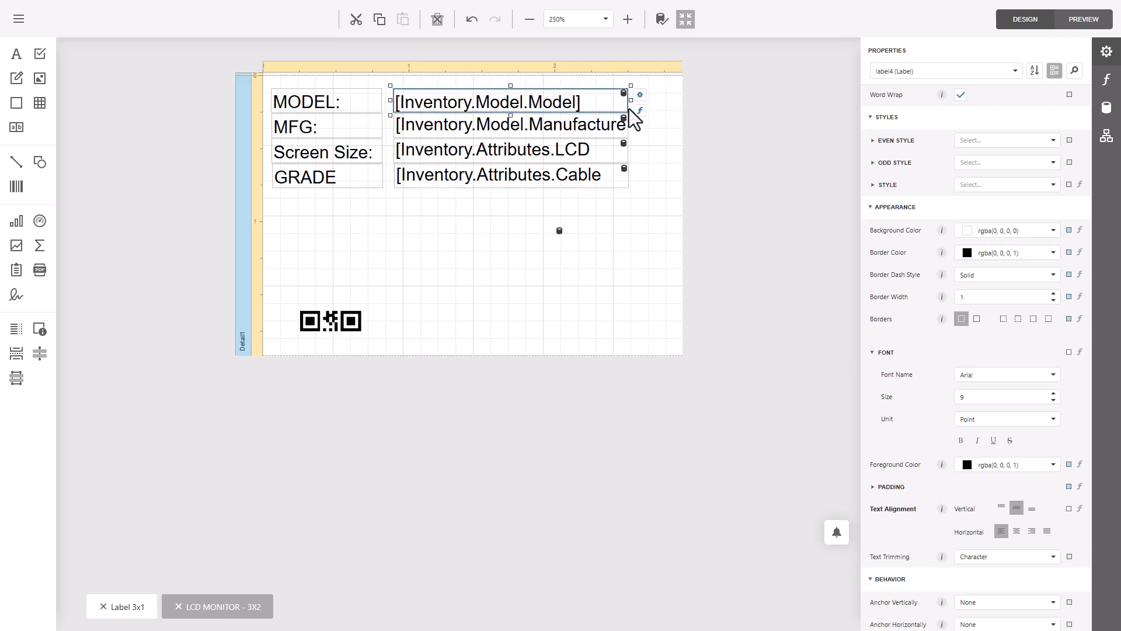
{"action": "left_click", "coordinate": [620, 129], "text": "shift"}
{"action": "left_click", "coordinate": [609, 153], "text": "shift"}
{"action": "left_click", "coordinate": [606, 177], "text": "shift"}
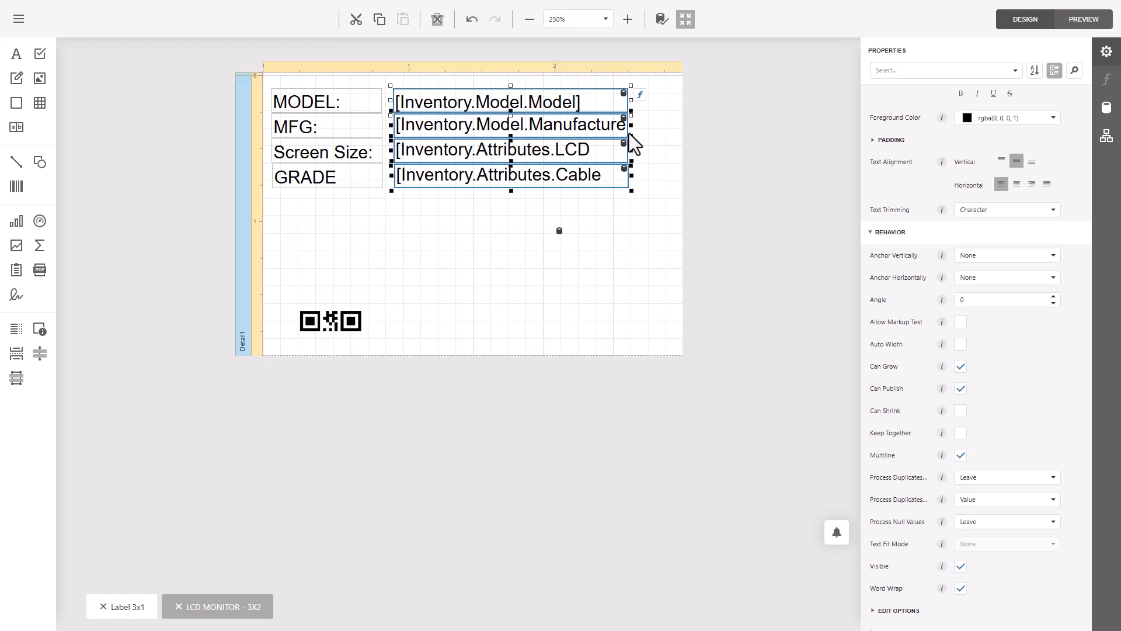
{"action": "left_click_drag", "start_coordinate": [628, 126], "coordinate": [533, 125]}
{"action": "left_click", "coordinate": [598, 177]}
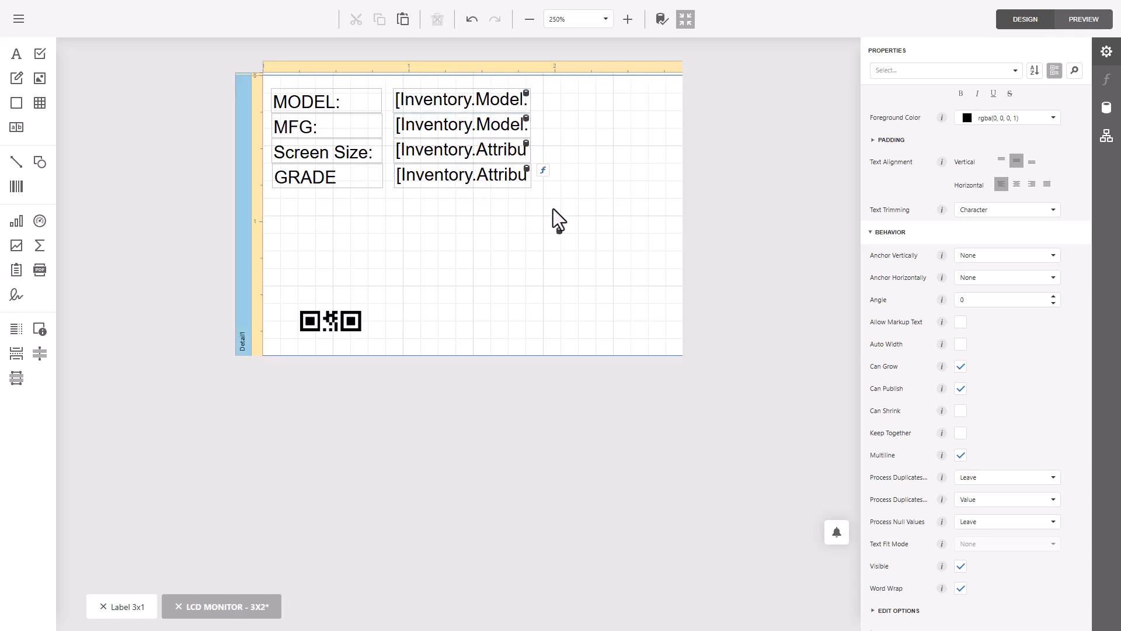
- Move the grade value field to the label's upper-right corner beside the model value and set its font size to 30 points
{"action": "left_click", "coordinate": [468, 185]}
{"action": "left_click_drag", "start_coordinate": [534, 175], "coordinate": [622, 112]}
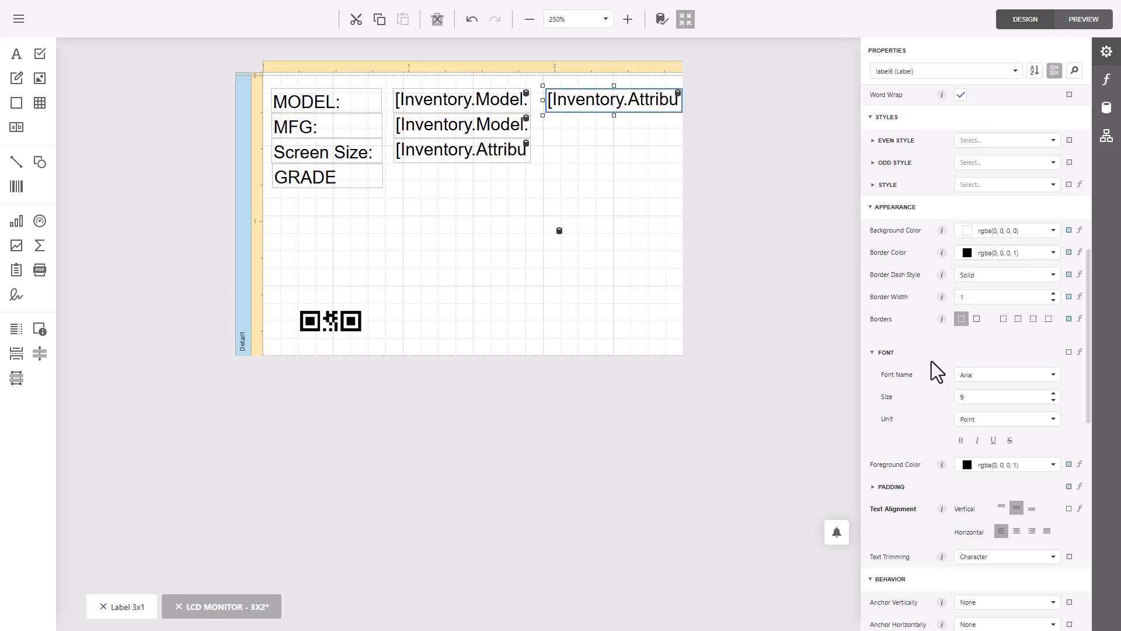
{"action": "double_click", "coordinate": [997, 396]}
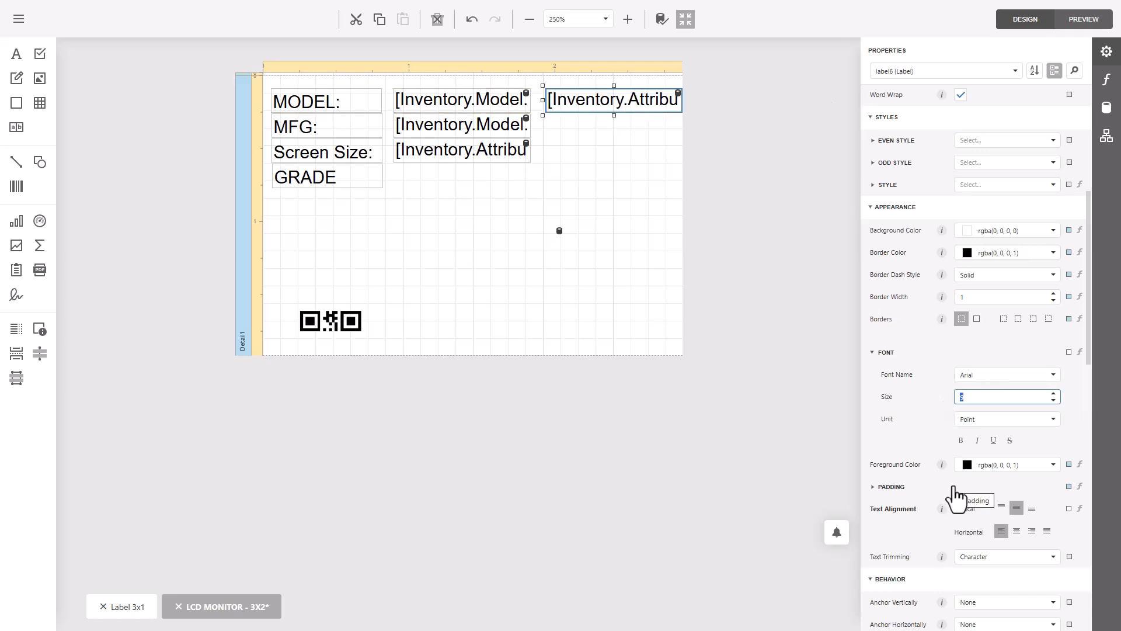
{"action": "type", "text": "30"}
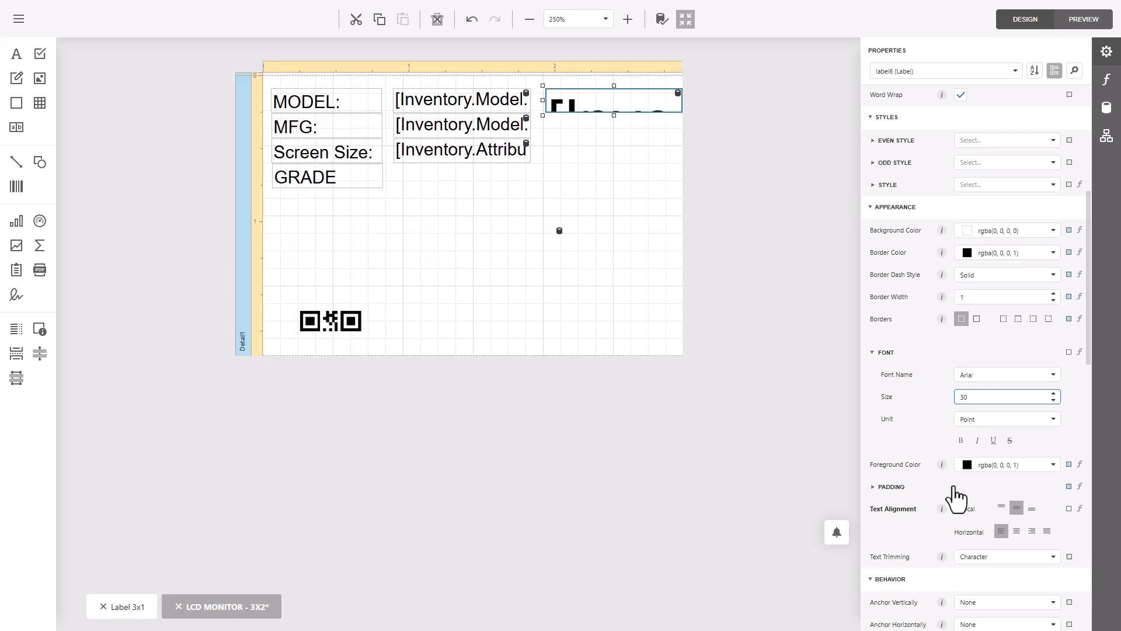
- Center the grade value's text horizontally, extend its field down past the GRADE row, and make the text bold
{"action": "left_click", "coordinate": [797, 195]}
{"action": "left_click", "coordinate": [638, 118]}
{"action": "scroll", "coordinate": [929, 404], "scroll_direction": "down", "scroll_amount": 5}
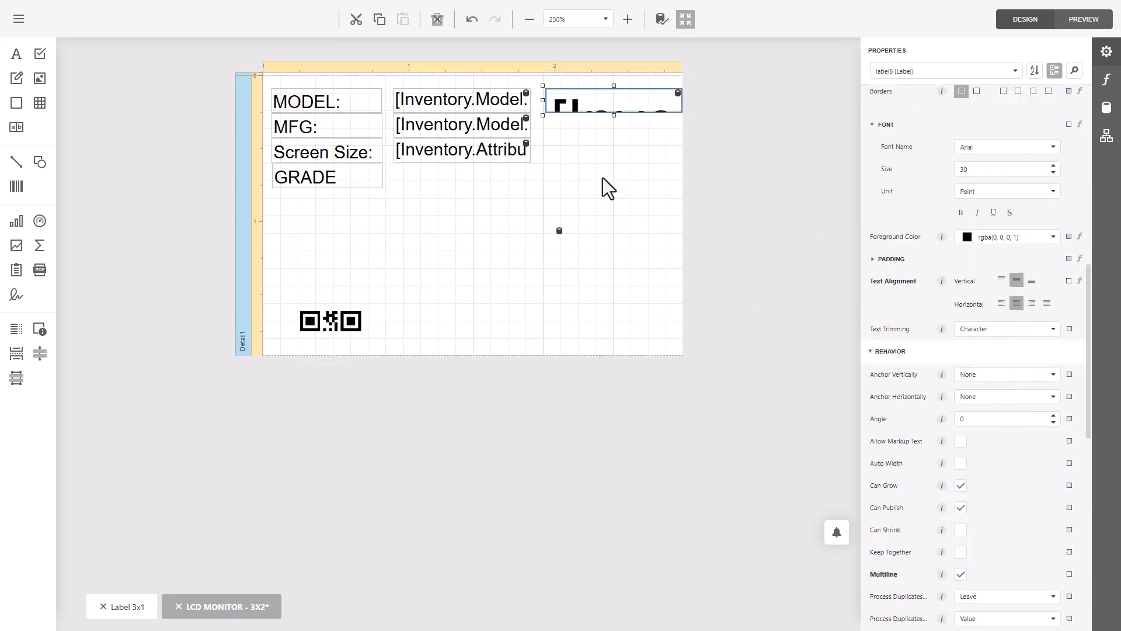
{"action": "left_click_drag", "start_coordinate": [614, 115], "coordinate": [613, 205]}
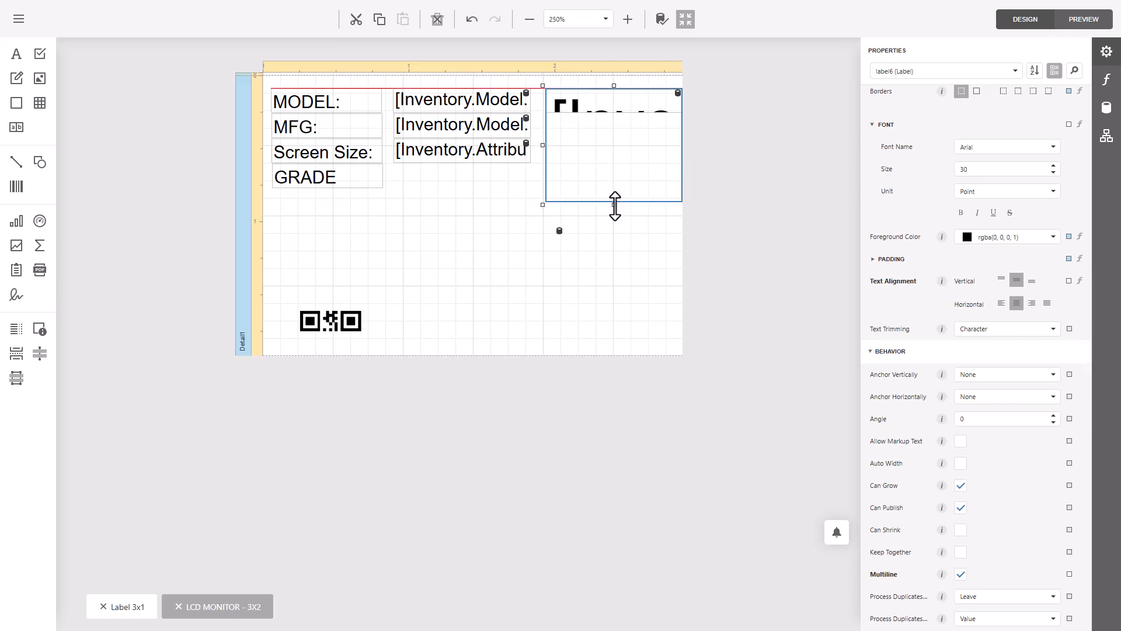
{"action": "left_click", "coordinate": [727, 143]}
{"action": "left_click", "coordinate": [643, 148]}
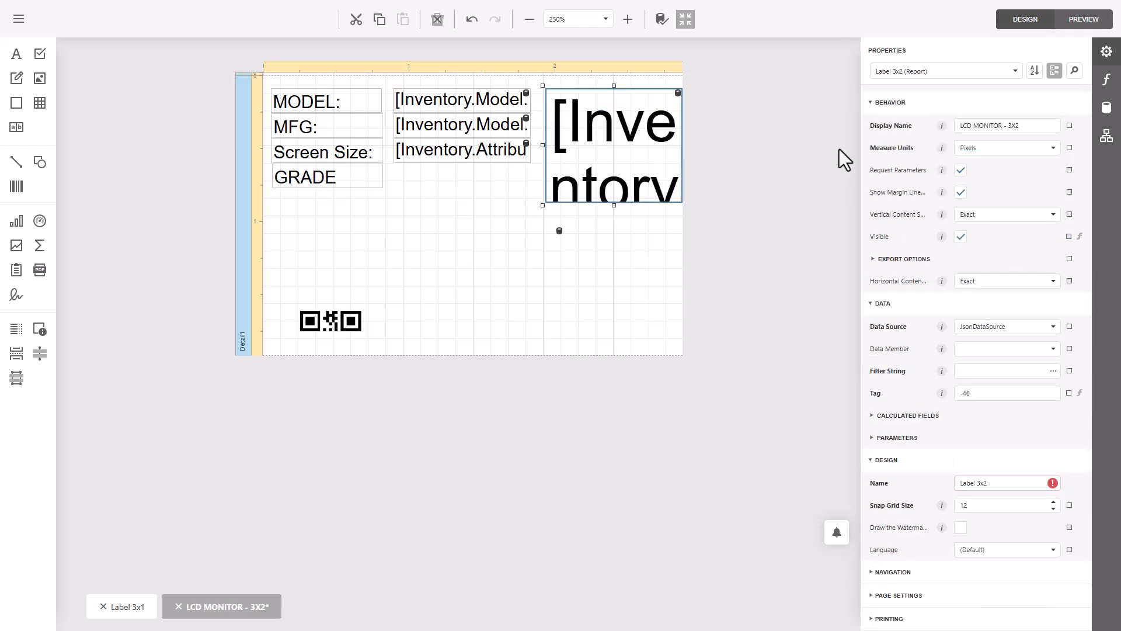
{"action": "left_click", "coordinate": [961, 222]}
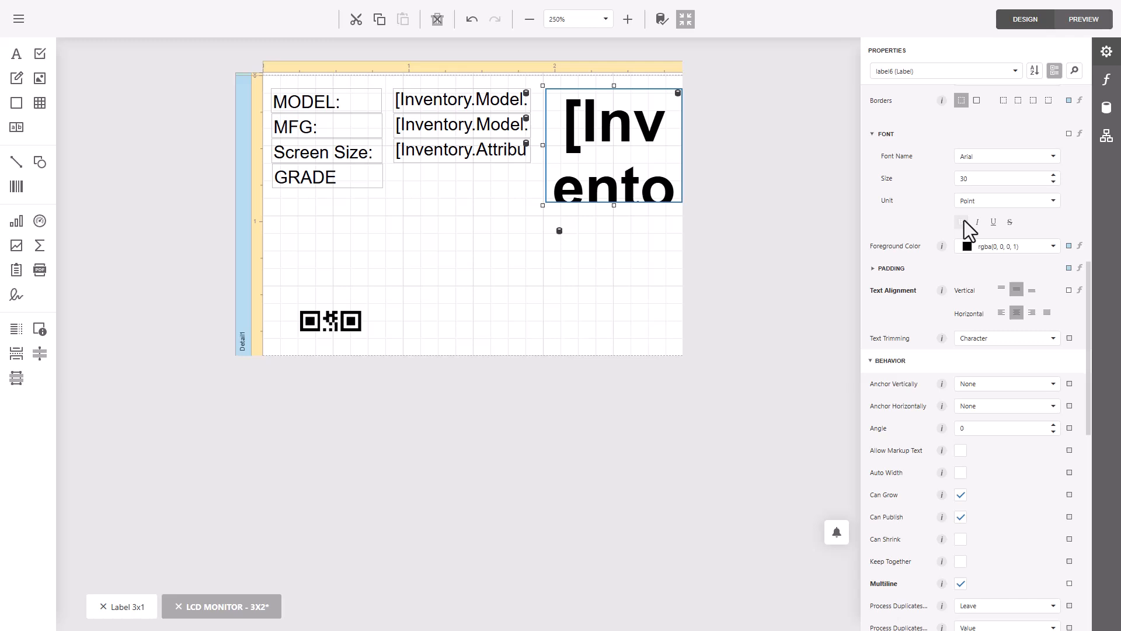
{"action": "left_click", "coordinate": [737, 209]}
- Save the label with the enlarged grade over the existing report "LCD MONITOR - 3X2"
{"action": "left_click", "coordinate": [18, 21]}
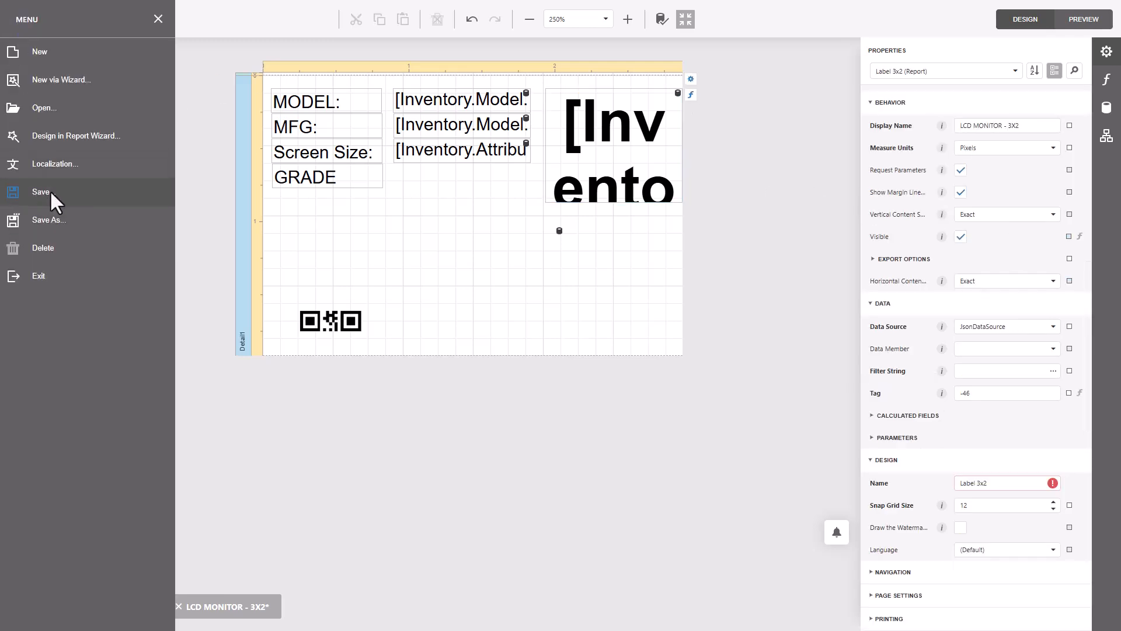
{"action": "left_click", "coordinate": [41, 191]}
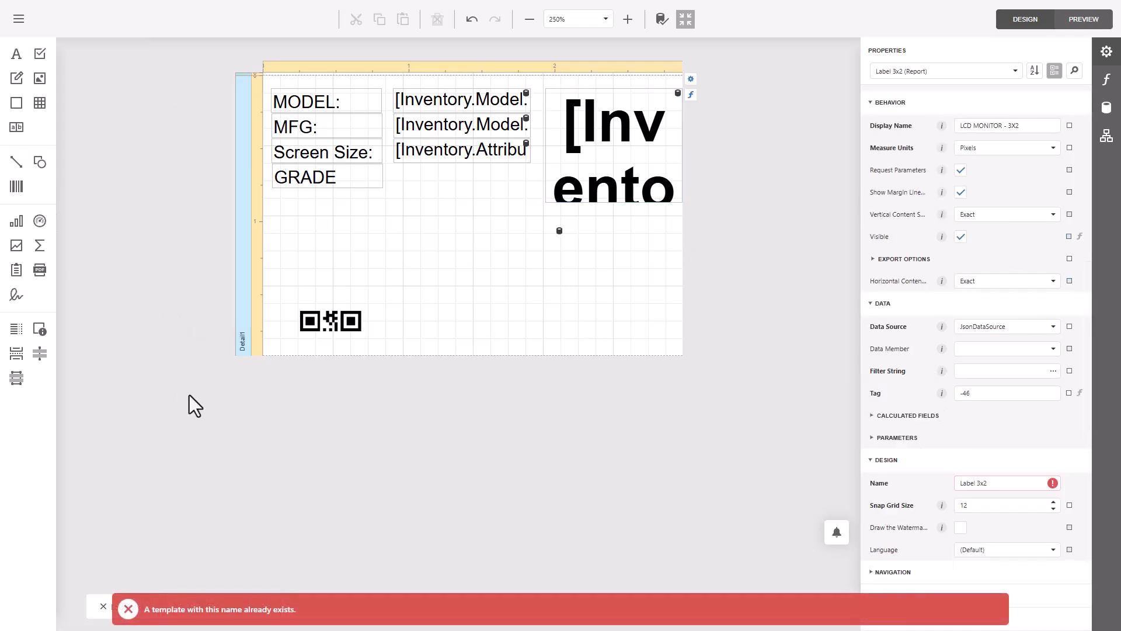
{"action": "left_click", "coordinate": [12, 27]}
{"action": "left_click", "coordinate": [60, 194]}
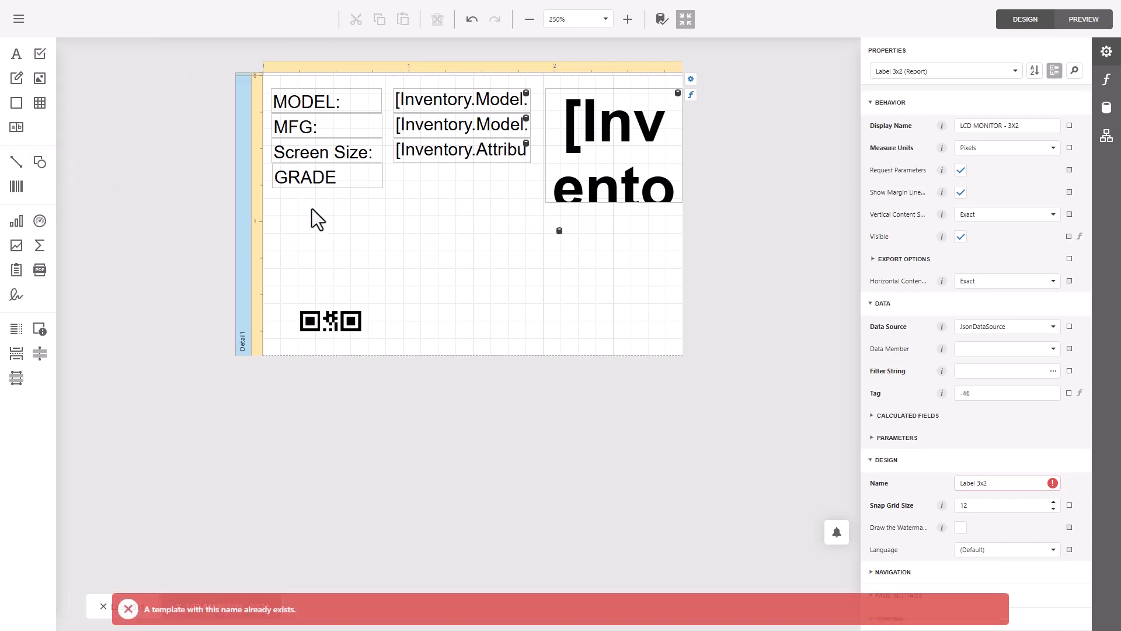
{"action": "left_click", "coordinate": [26, 22]}
{"action": "left_click", "coordinate": [46, 217]}
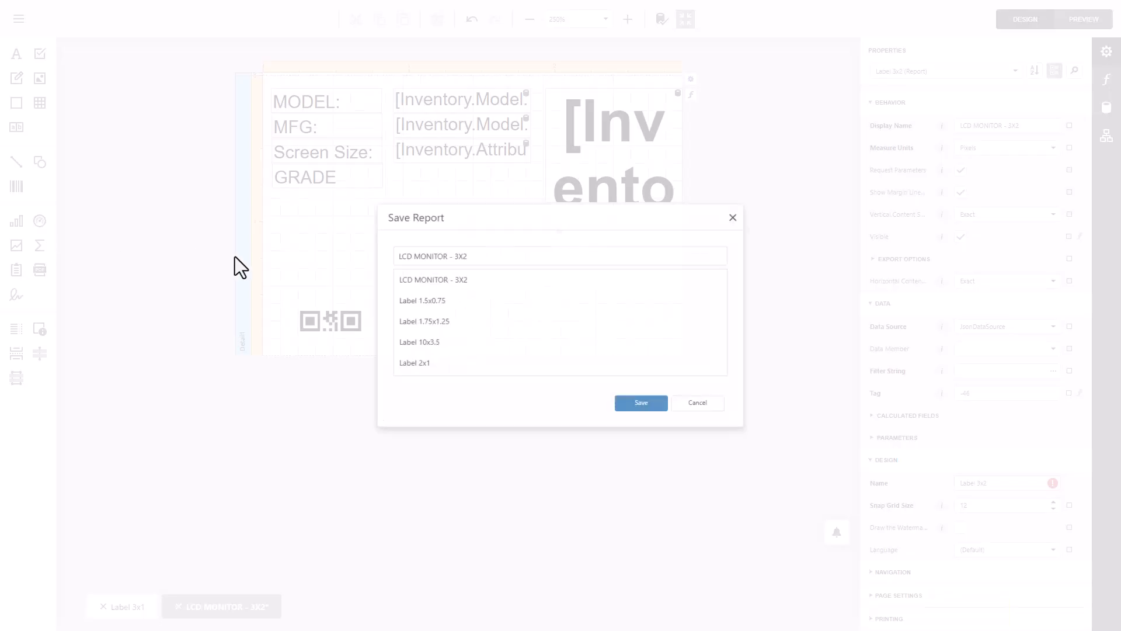
{"action": "left_click", "coordinate": [655, 413]}
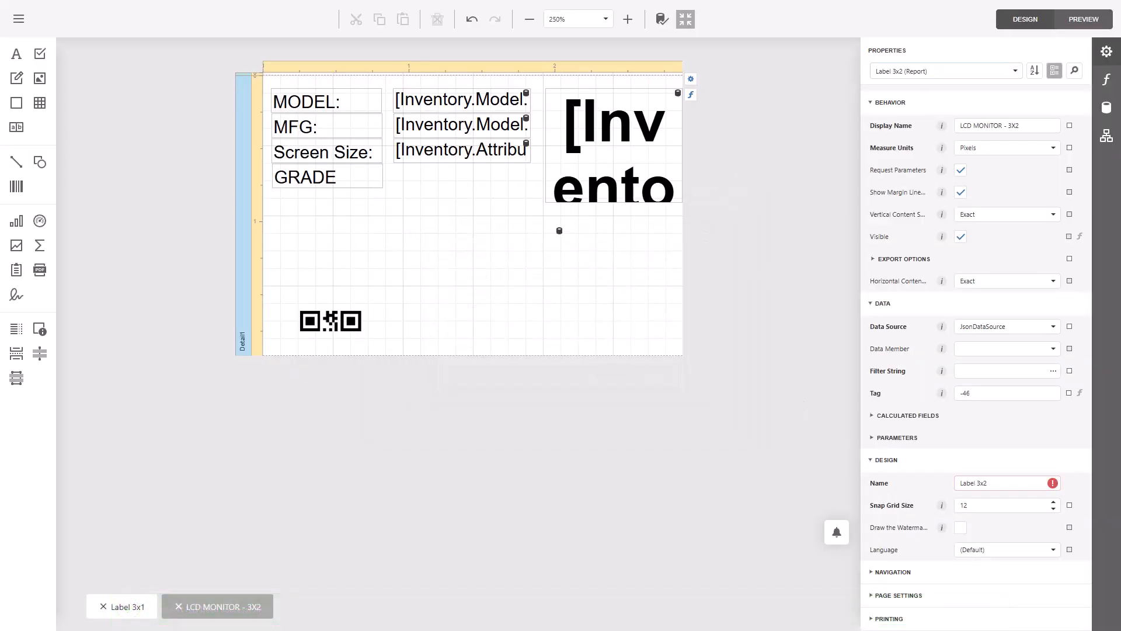
- Switch to the Razor ERP audit order page and preview the LCD MONITOR - 3X2 label with the enlarged grade
{"action": "left_click_drag", "start_coordinate": [0, 178], "coordinate": [772, 179]}
{"action": "double_click", "coordinate": [771, 179]}
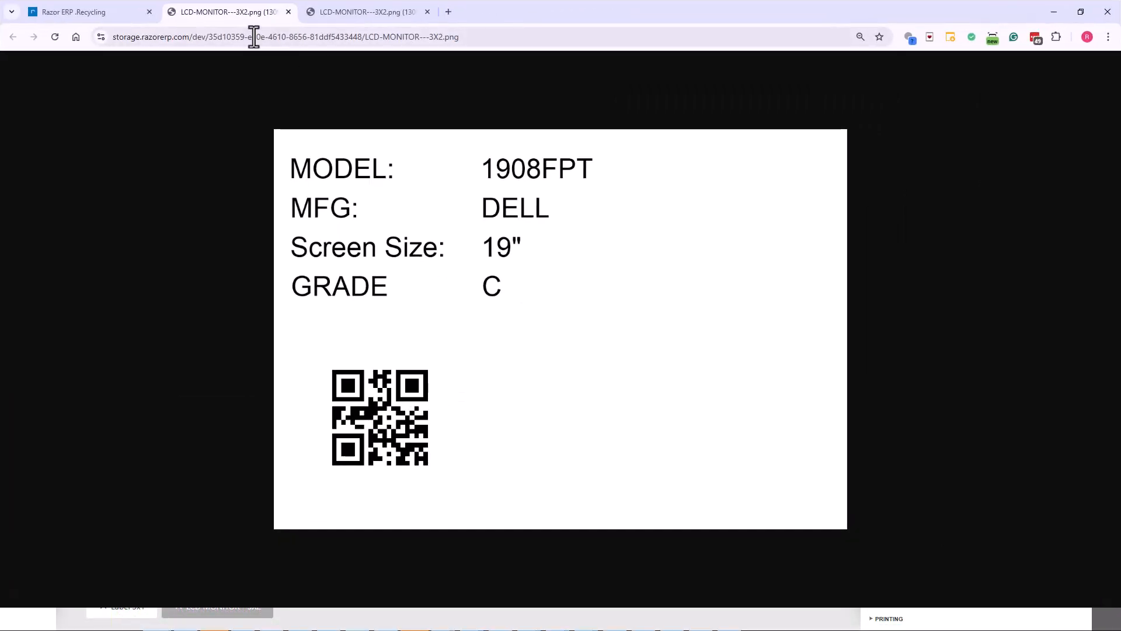
{"action": "left_click", "coordinate": [90, 11]}
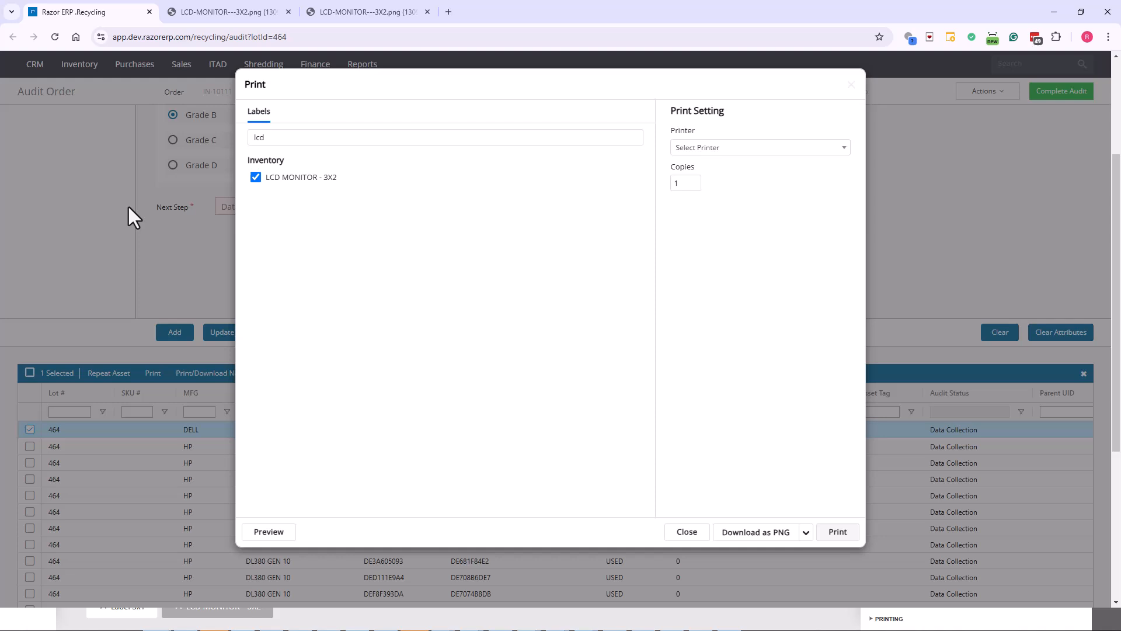
{"action": "left_click", "coordinate": [255, 530]}
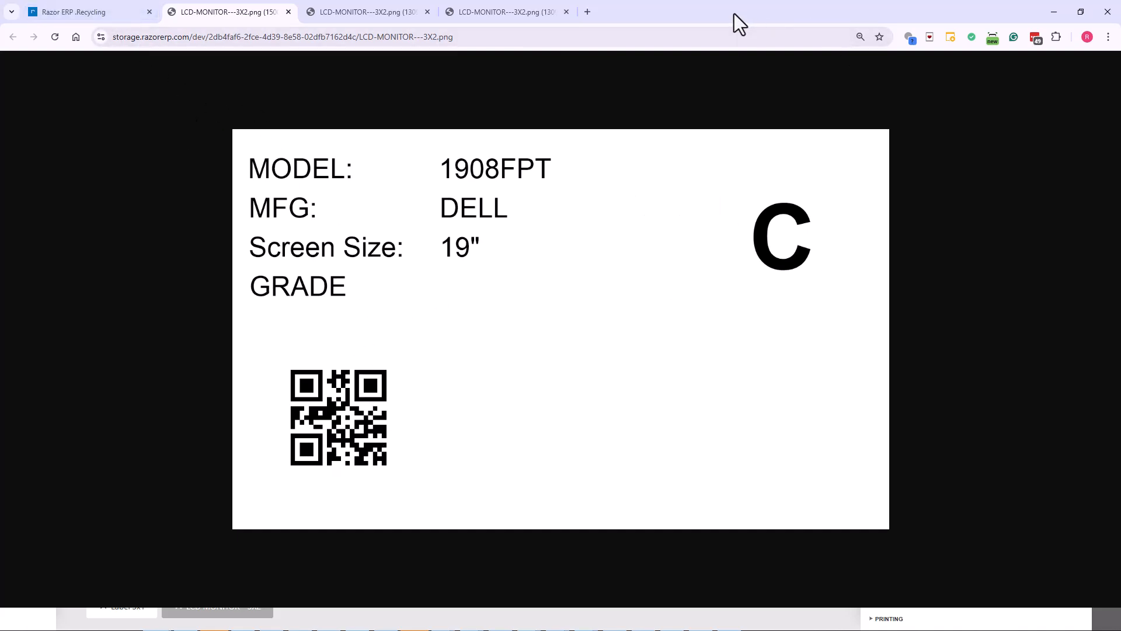
- Return to the report designer and change the QR code's symbology to Code 128
{"action": "left_click_drag", "start_coordinate": [734, 12], "coordinate": [0, 175]}
{"action": "left_click", "coordinate": [331, 319]}
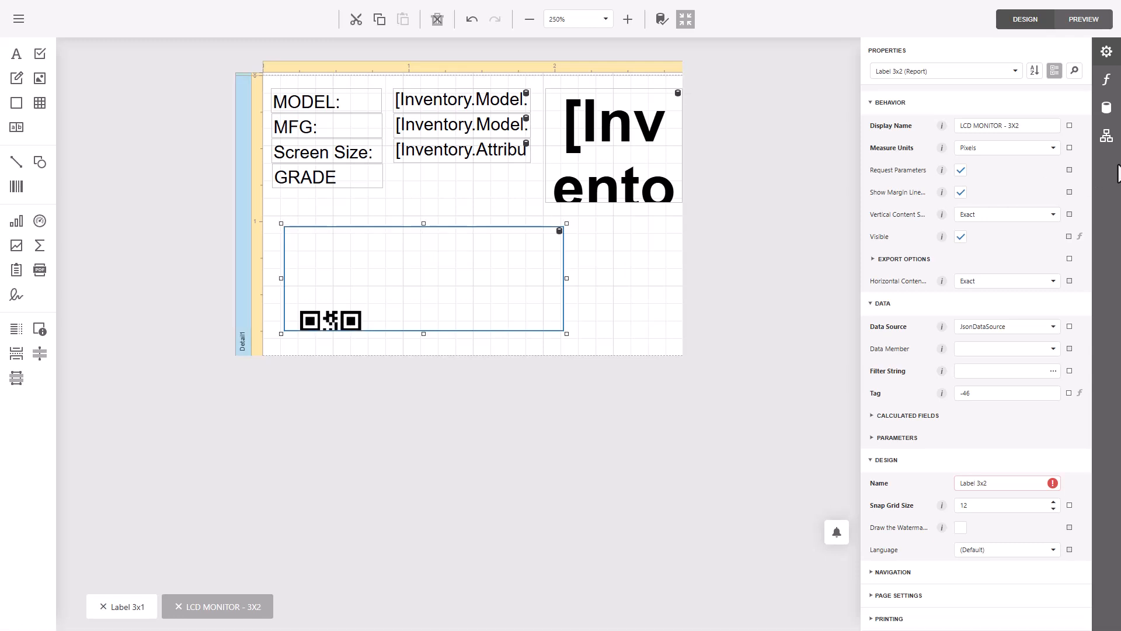
{"action": "scroll", "coordinate": [993, 267], "scroll_direction": "up", "scroll_amount": 5}
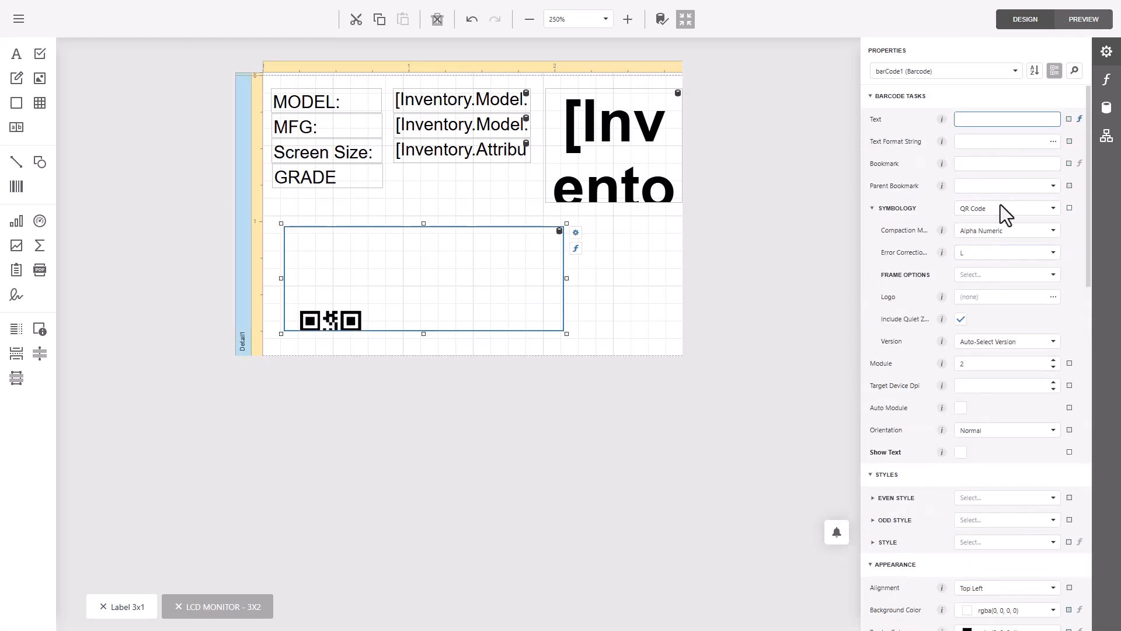
{"action": "left_click", "coordinate": [1000, 209]}
{"action": "scroll", "coordinate": [993, 470], "scroll_direction": "up", "scroll_amount": 3}
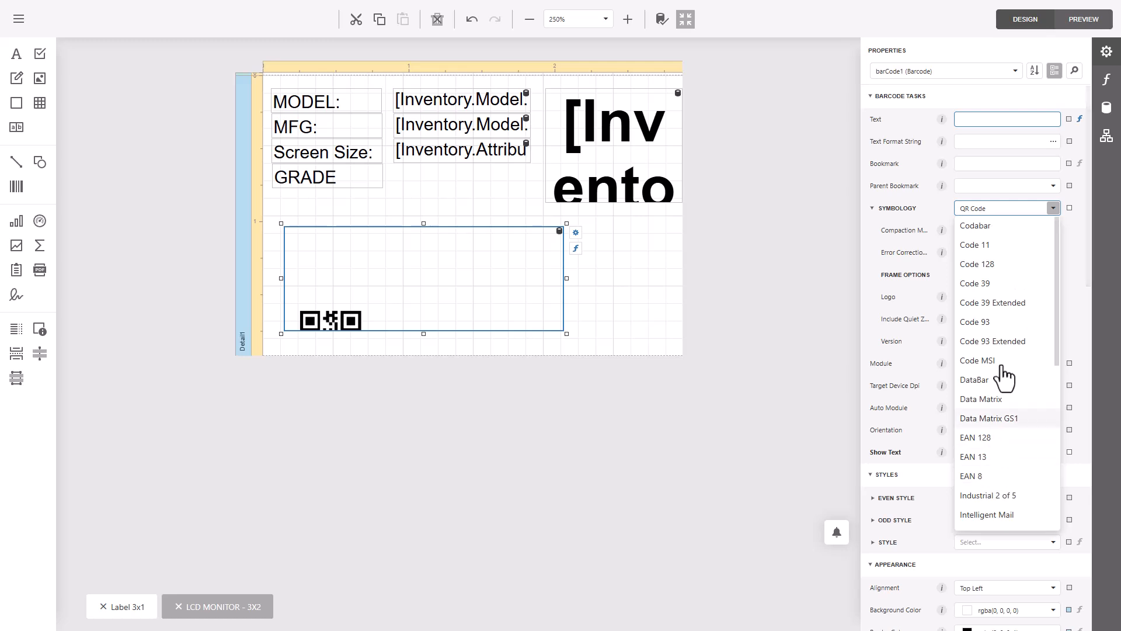
{"action": "left_click", "coordinate": [993, 264]}
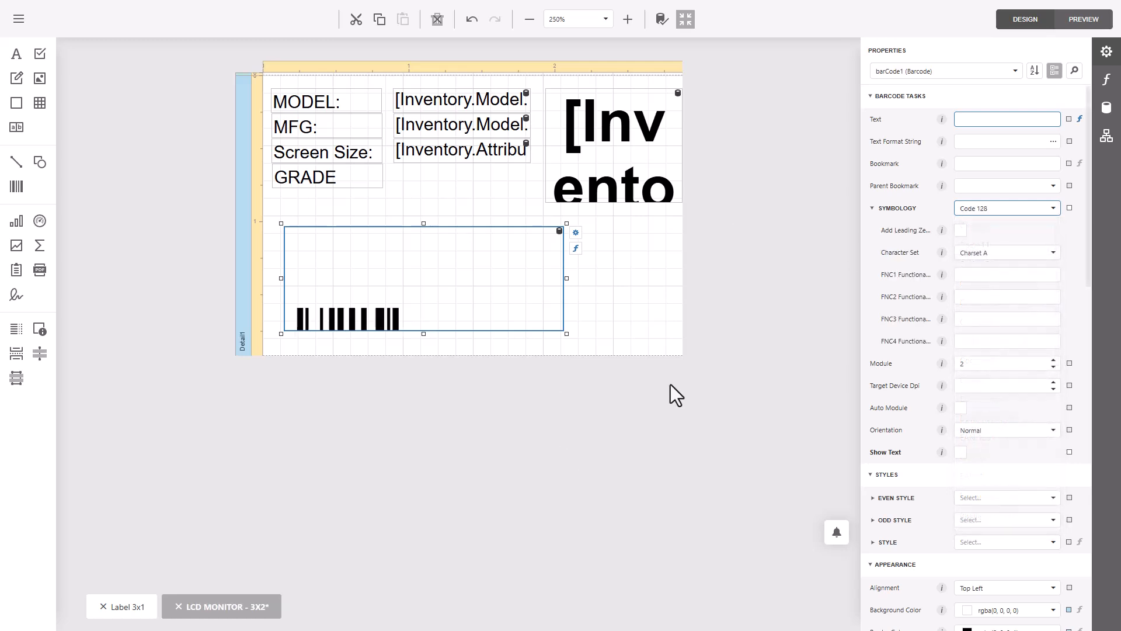
{"action": "scroll", "coordinate": [986, 561], "scroll_direction": "down", "scroll_amount": 3}
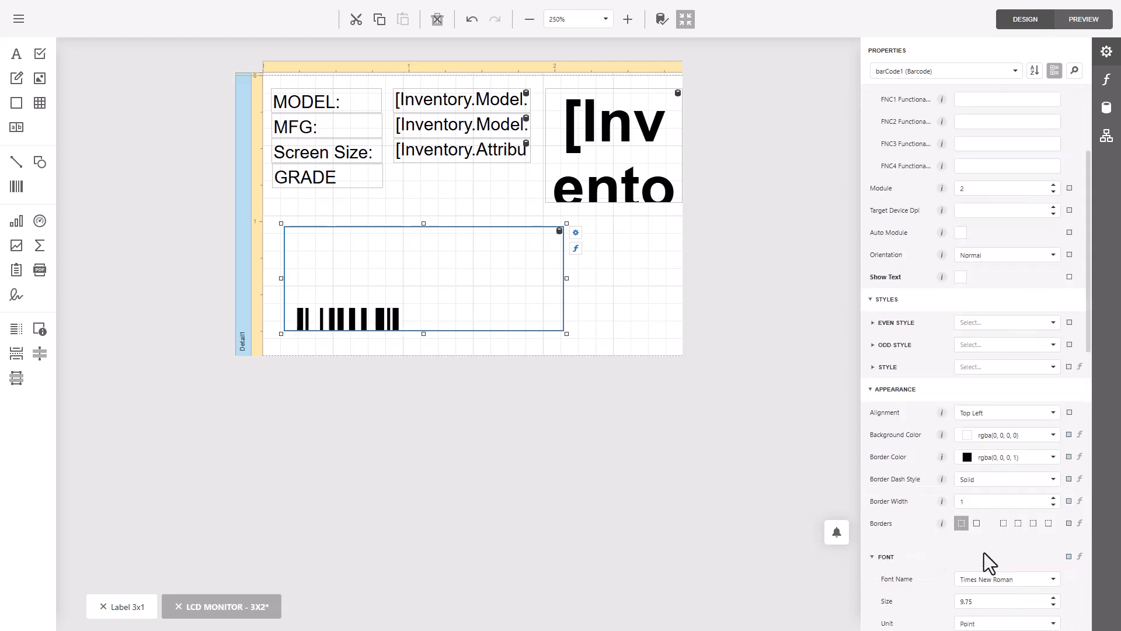
- Save the barcode change under the existing report name "LCD MONITOR - 3X2"
{"action": "left_click", "coordinate": [18, 20]}
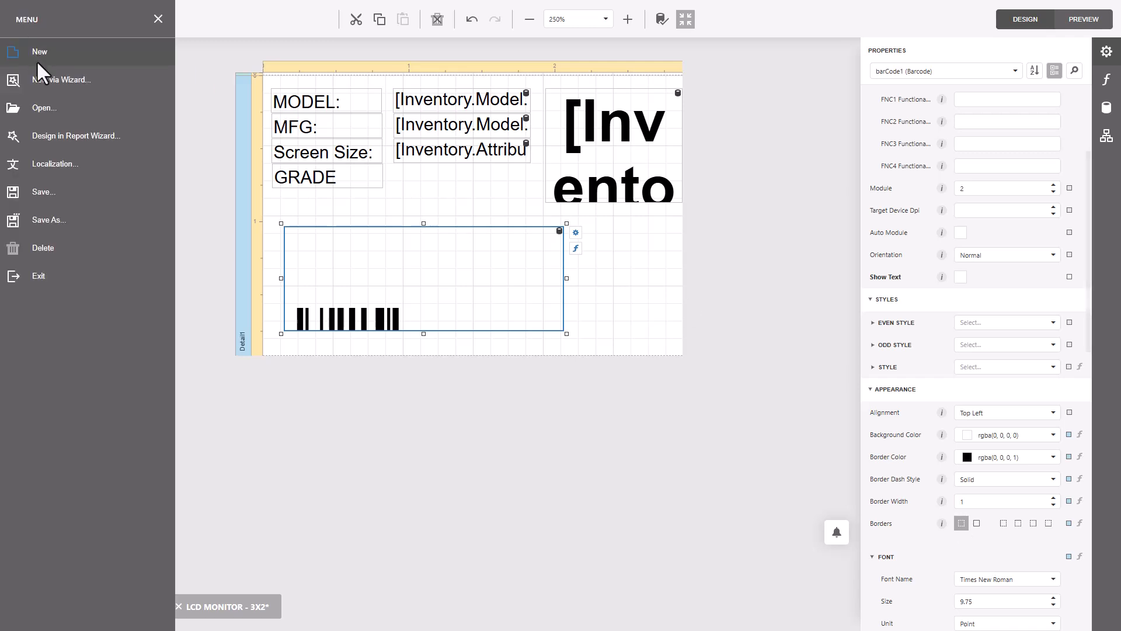
{"action": "left_click", "coordinate": [34, 186]}
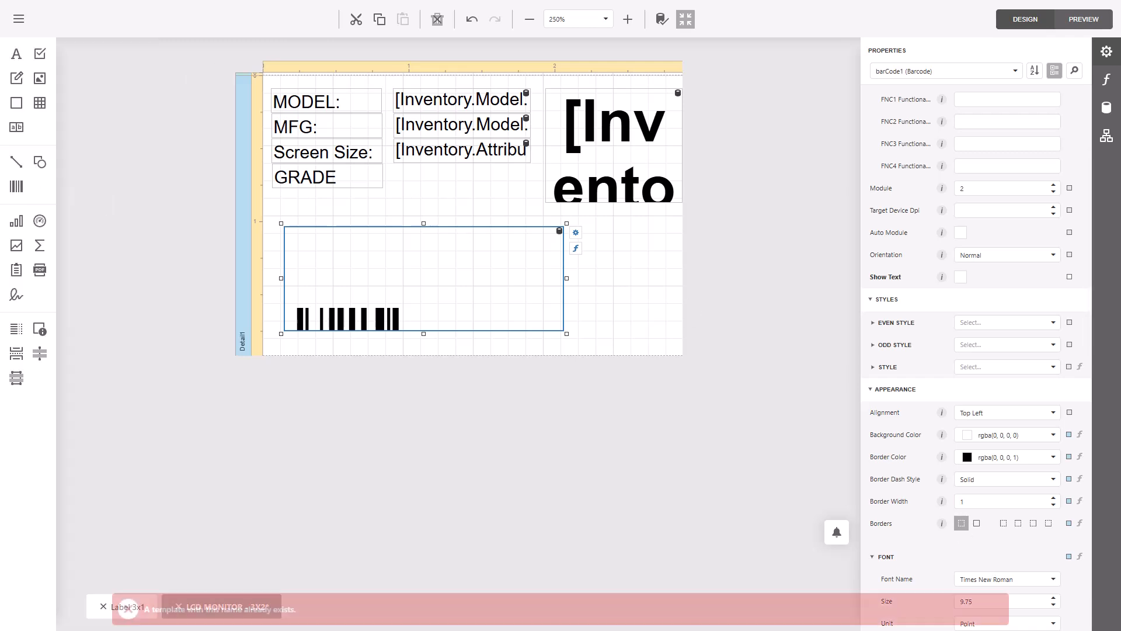
{"action": "left_click", "coordinate": [34, 20]}
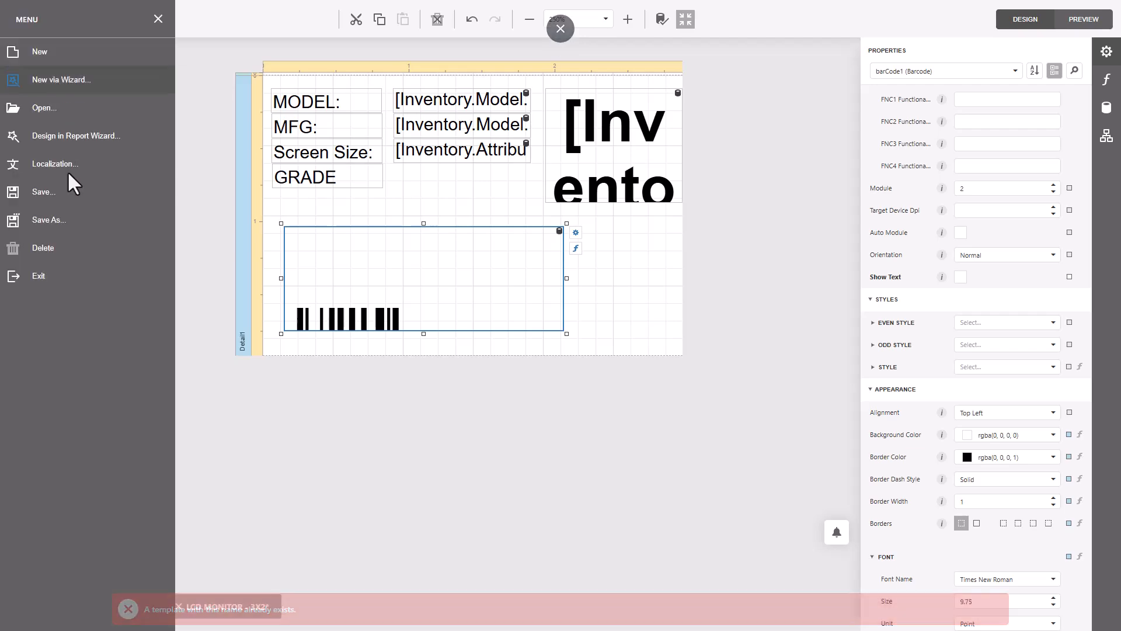
{"action": "left_click", "coordinate": [69, 228]}
{"action": "left_click", "coordinate": [634, 411]}
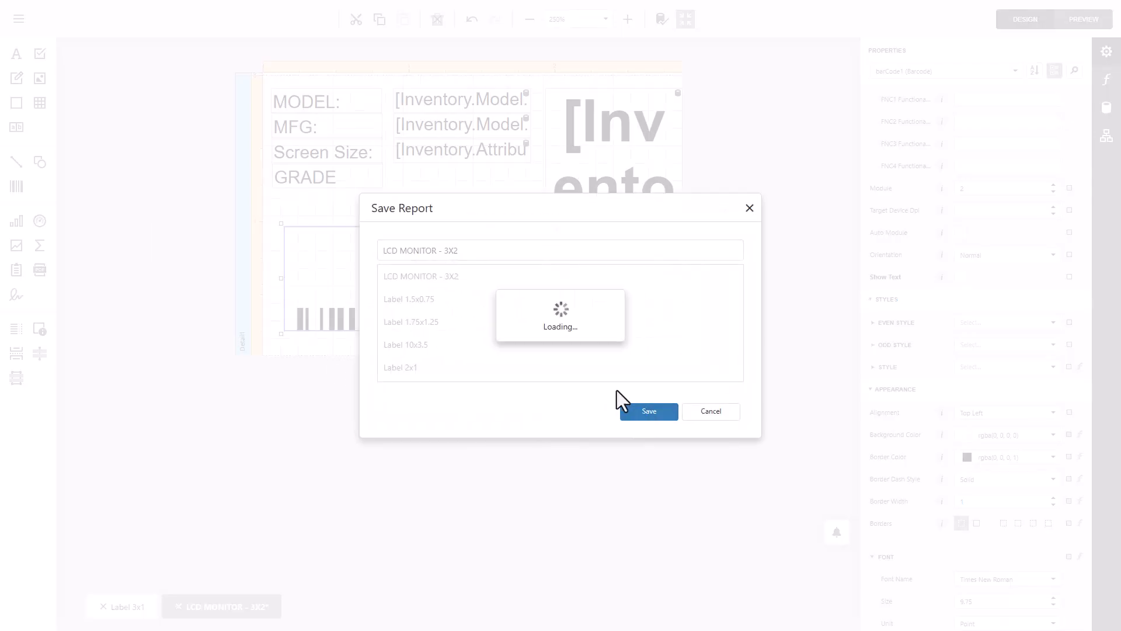
- Switch to the Razor ERP audit order page, preview the label with its Code 128 barcode, and check the barcode area
{"action": "double_click", "coordinate": [669, 113]}
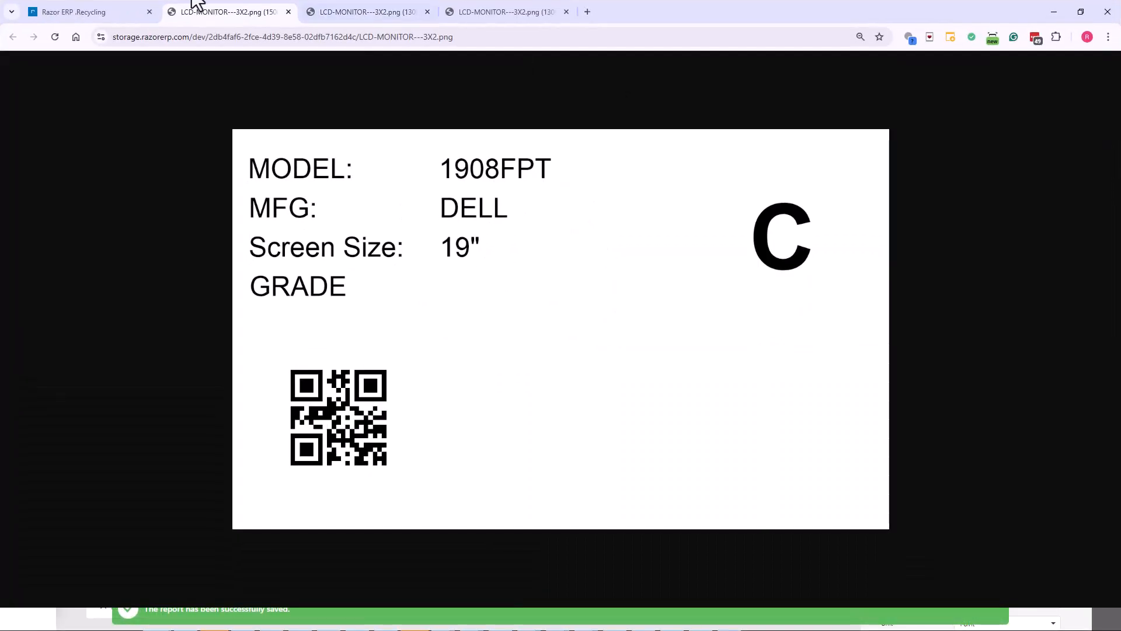
{"action": "left_click", "coordinate": [82, 13]}
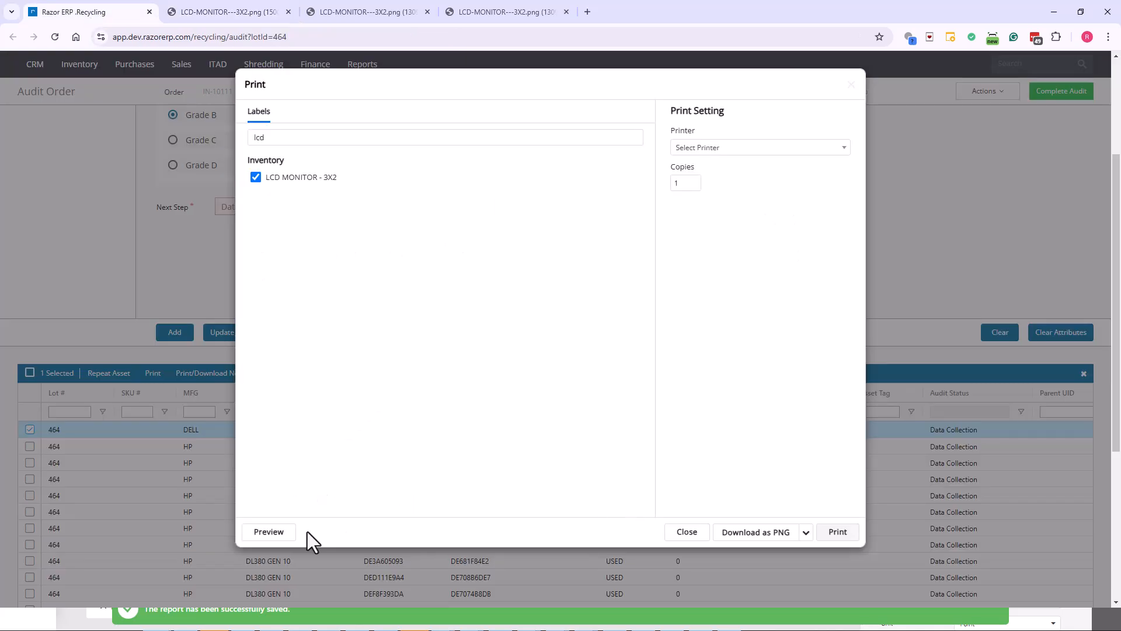
{"action": "left_click", "coordinate": [261, 532]}
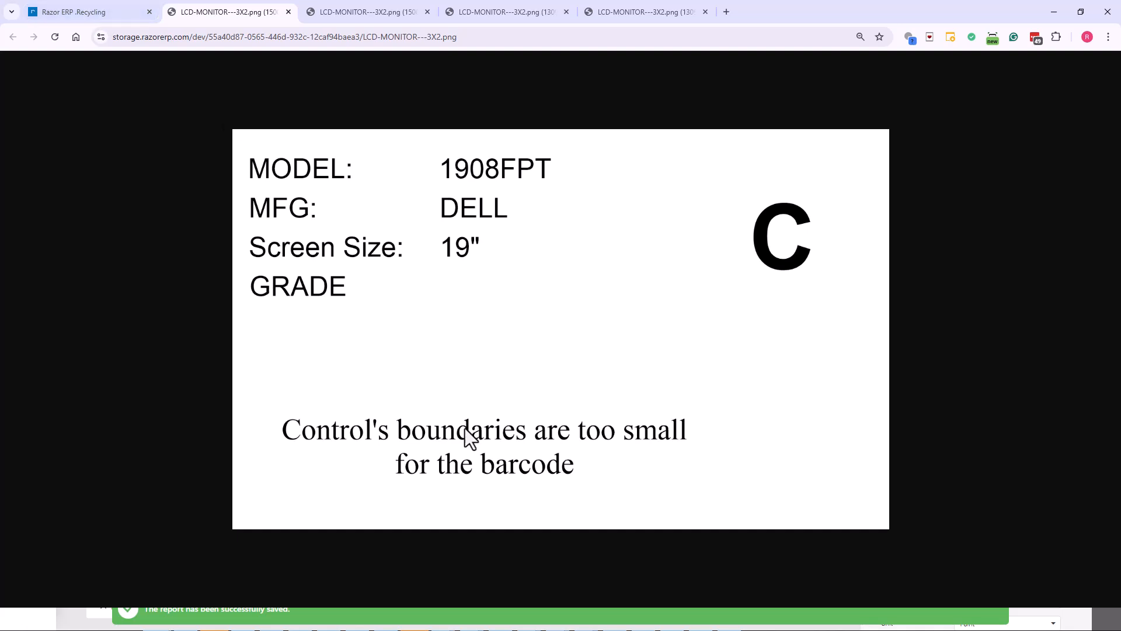
{"action": "left_click_drag", "start_coordinate": [393, 431], "coordinate": [561, 454]}
- Return to the report designer, check the Serial field in the data source, and widen the barcode almost to the label's right edge
{"action": "left_click_drag", "start_coordinate": [790, 12], "coordinate": [0, 48]}
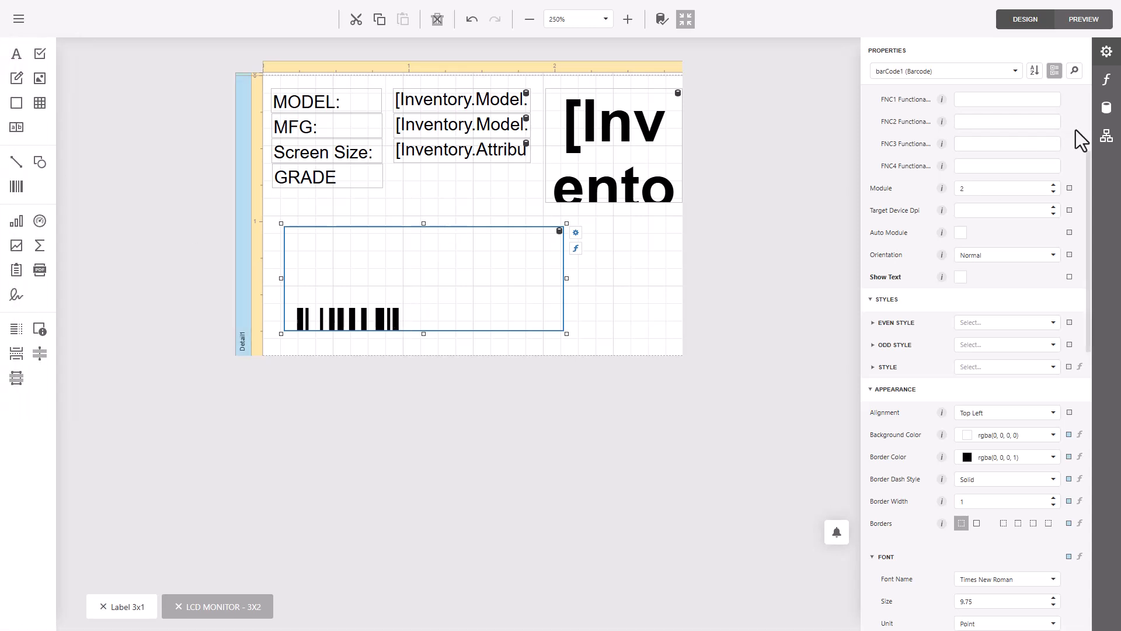
{"action": "left_click", "coordinate": [1106, 107]}
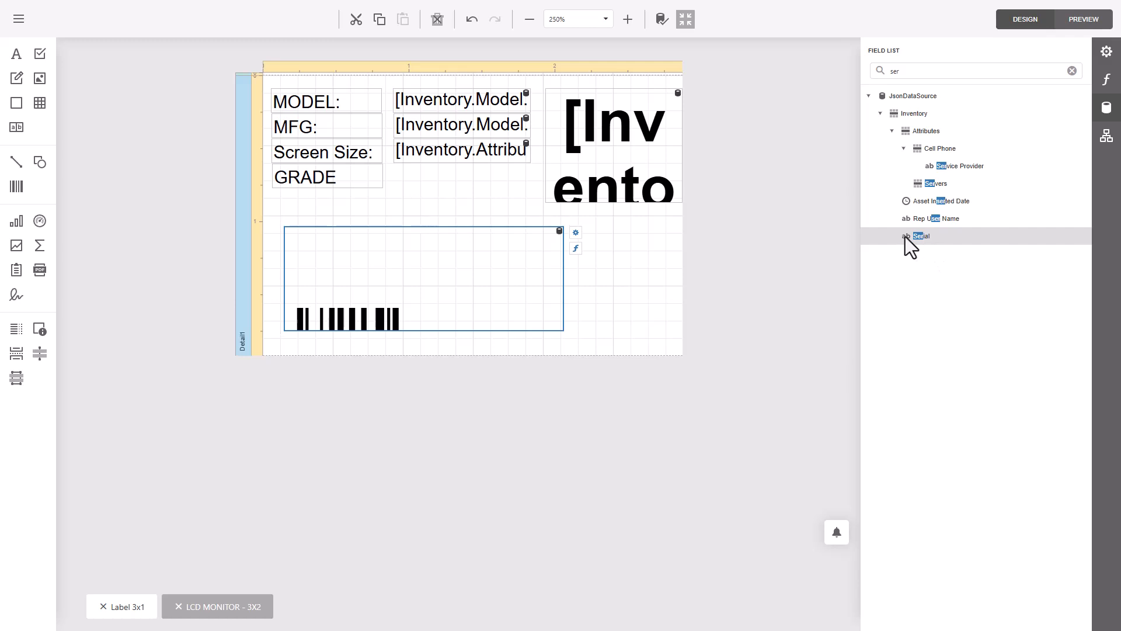
{"action": "left_click", "coordinate": [397, 310]}
{"action": "left_click_drag", "start_coordinate": [565, 277], "coordinate": [665, 277]}
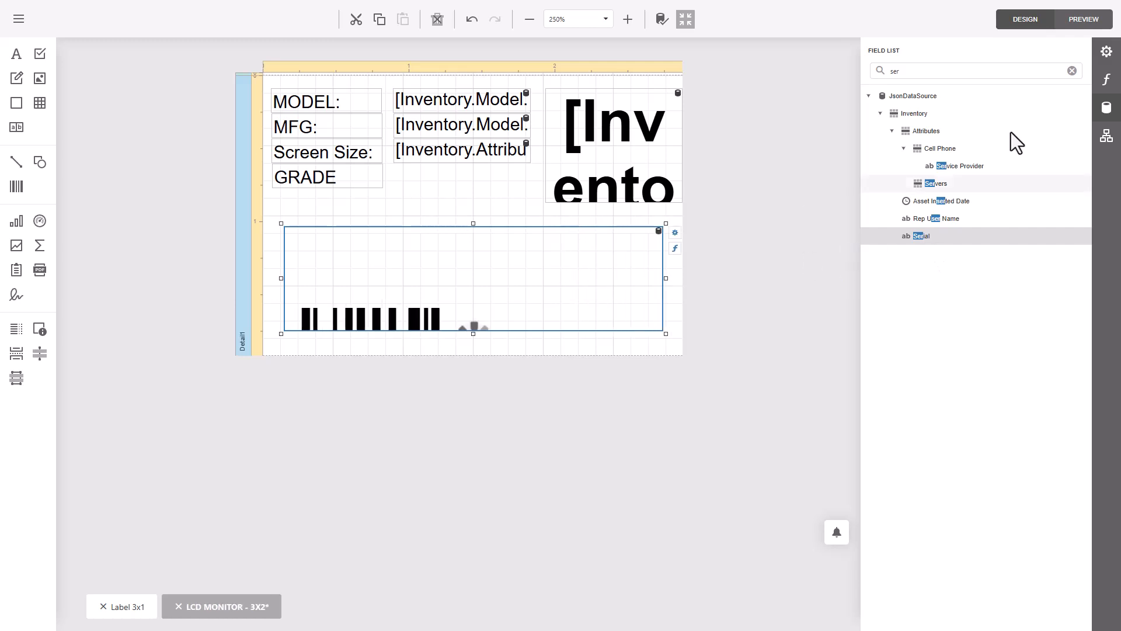
- Set the barcode's module to 1 in its properties
{"action": "left_click", "coordinate": [1106, 52]}
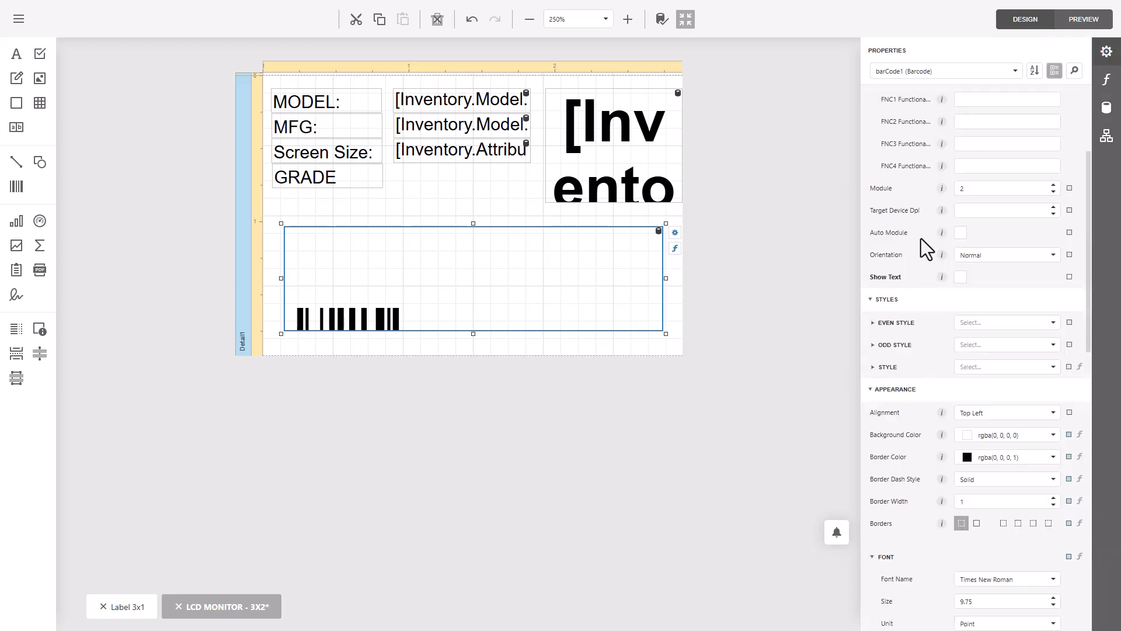
{"action": "scroll", "coordinate": [899, 411], "scroll_direction": "up", "scroll_amount": 3}
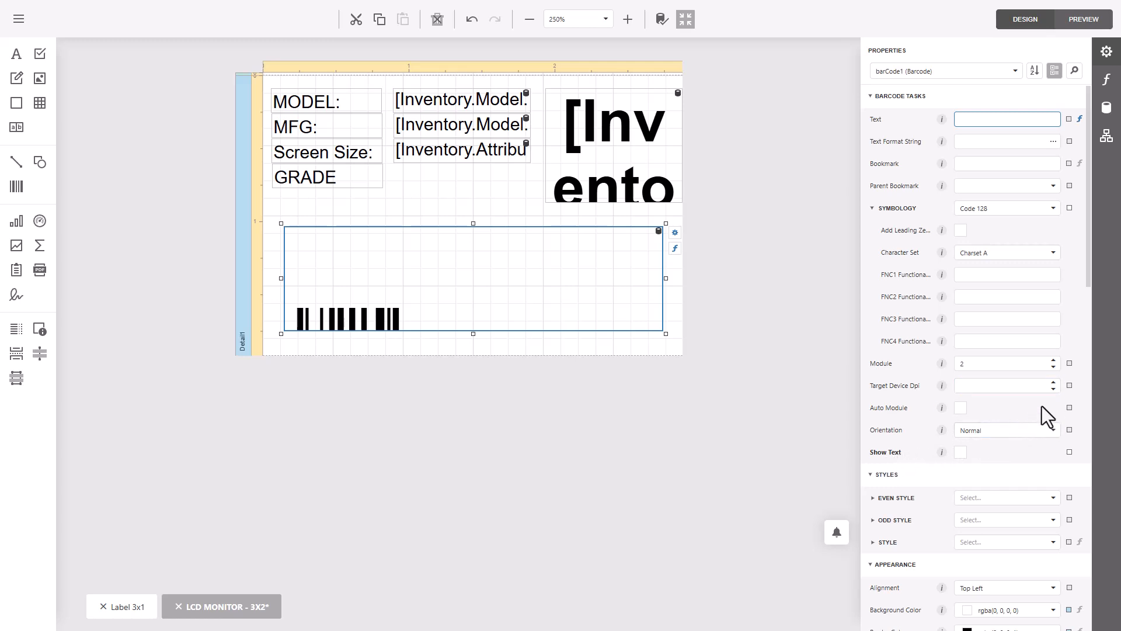
{"action": "left_click", "coordinate": [1054, 360]}
{"action": "left_click", "coordinate": [1057, 361]}
{"action": "left_click", "coordinate": [1052, 368]}
{"action": "left_click", "coordinate": [1053, 368]}
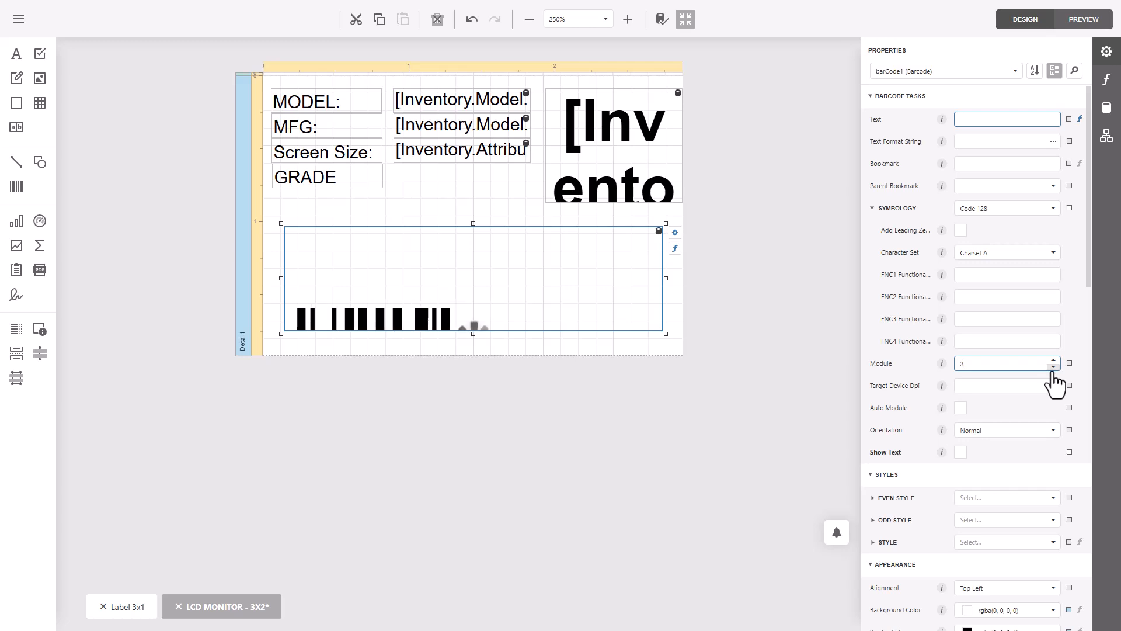
{"action": "left_click", "coordinate": [1053, 368]}
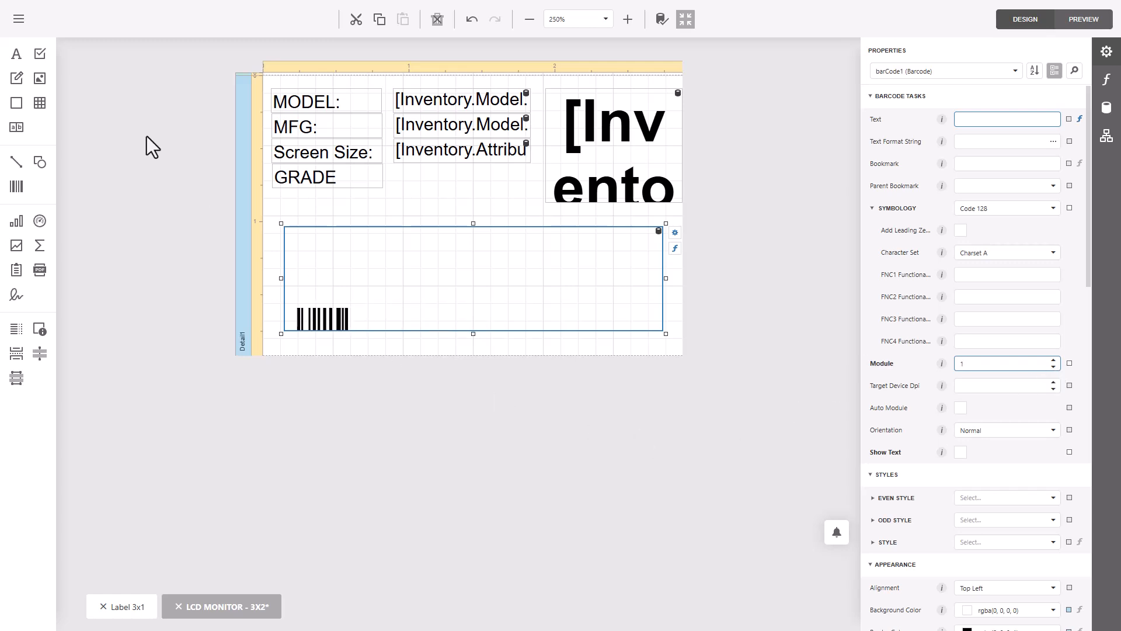
- Save the narrower barcode module under the existing report name "LCD MONITOR - 3X2"
{"action": "left_click", "coordinate": [26, 22]}
{"action": "left_click", "coordinate": [44, 214]}
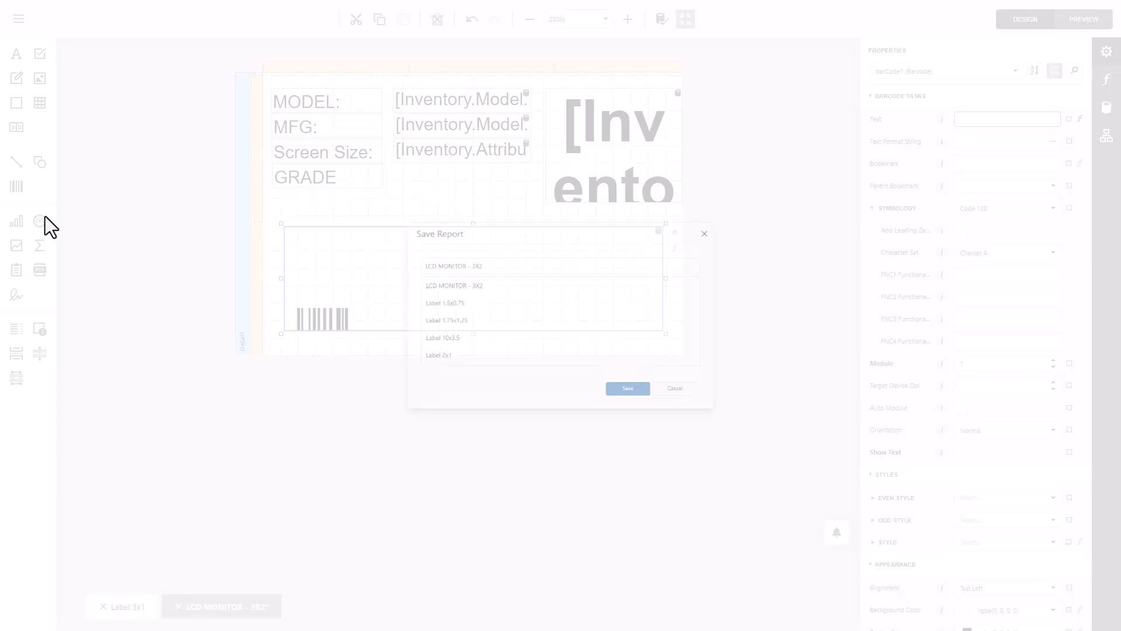
{"action": "left_click", "coordinate": [625, 412]}
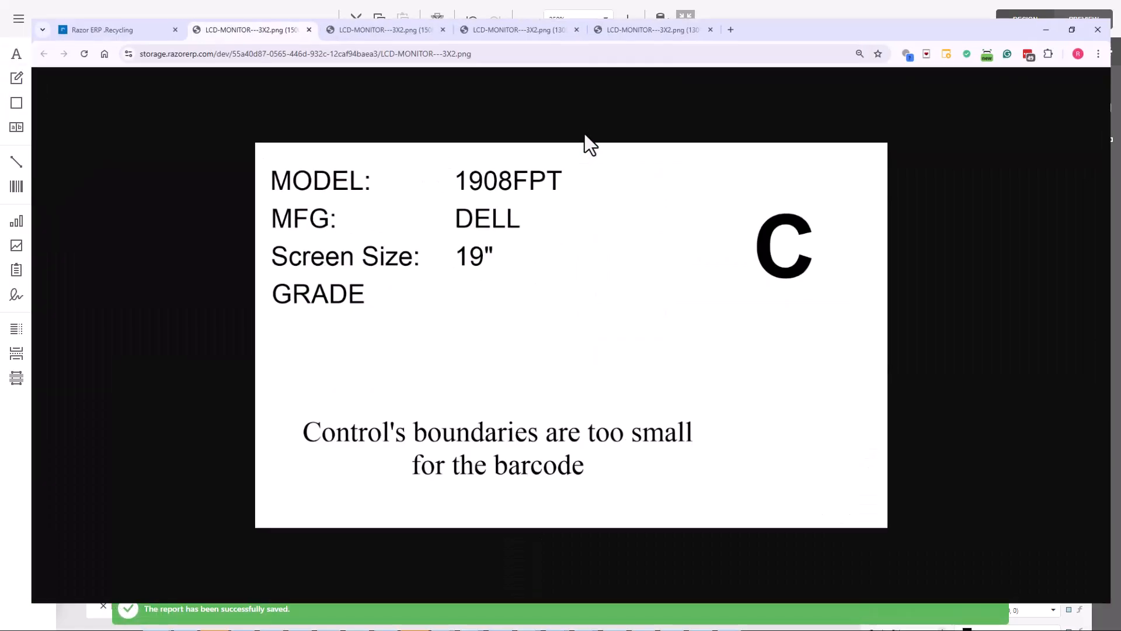
- Switch to the Razor ERP audit order page, preview the label with the new barcode module, and return to the report designer
{"action": "left_click", "coordinate": [68, 12]}
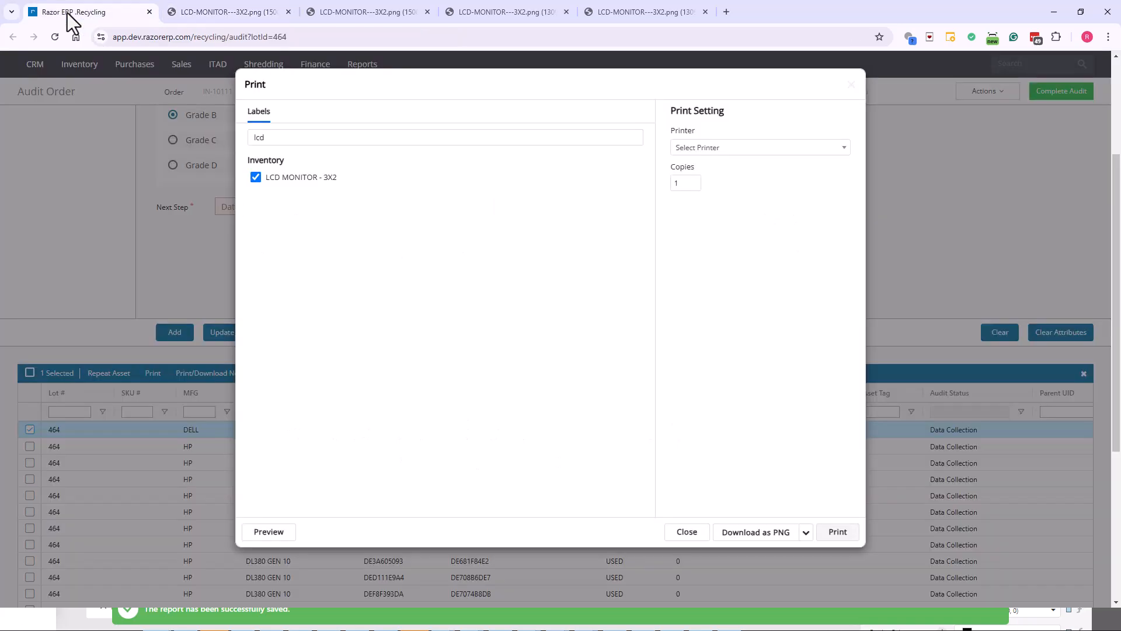
{"action": "left_click", "coordinate": [264, 530]}
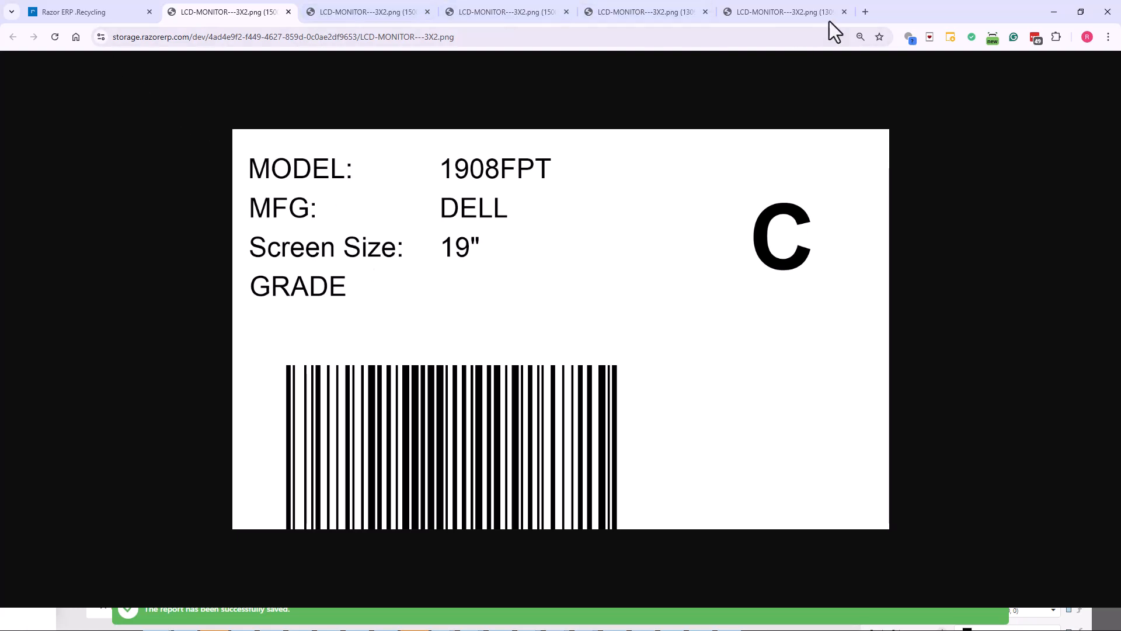
{"action": "left_click_drag", "start_coordinate": [899, 13], "coordinate": [0, 53]}
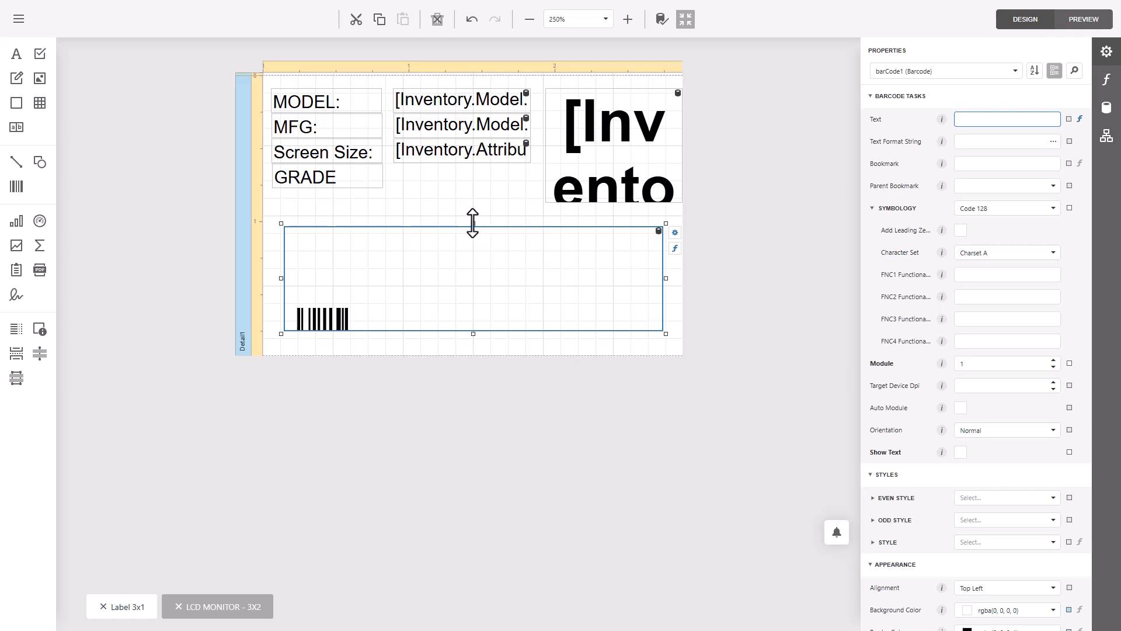
- Shorten the barcode from its top edge and move it down to the label's bottom edge
{"action": "left_click_drag", "start_coordinate": [474, 223], "coordinate": [474, 260]}
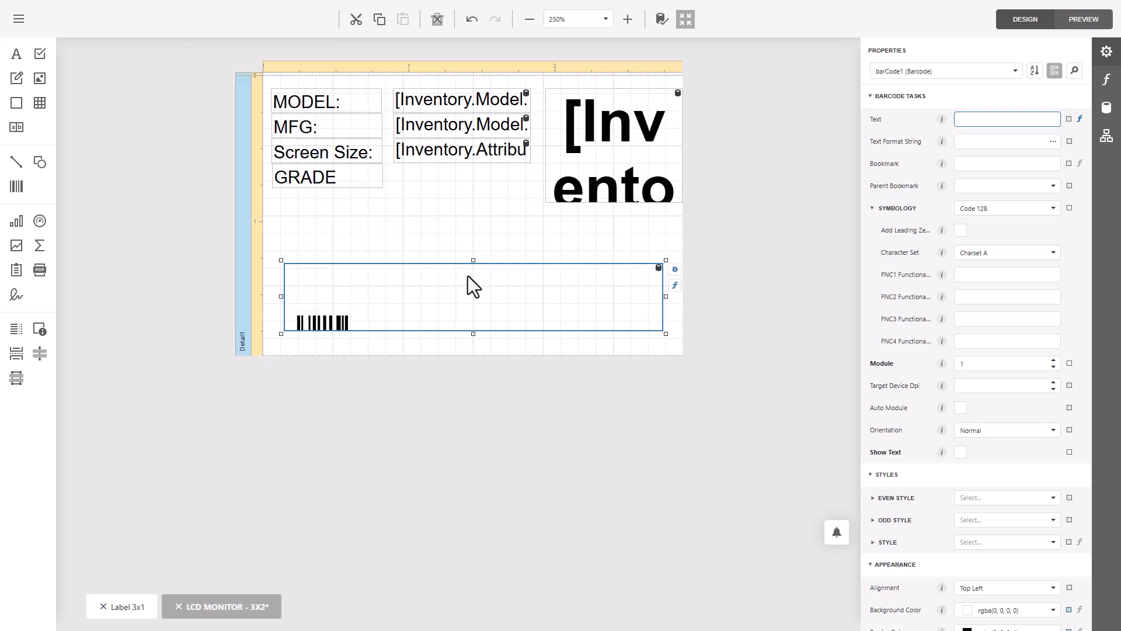
{"action": "left_click_drag", "start_coordinate": [474, 260], "coordinate": [474, 307]}
{"action": "left_click", "coordinate": [416, 223]}
- Save the shortened, lowered barcode under the existing report name "LCD MONITOR - 3X2"
{"action": "left_click", "coordinate": [17, 19]}
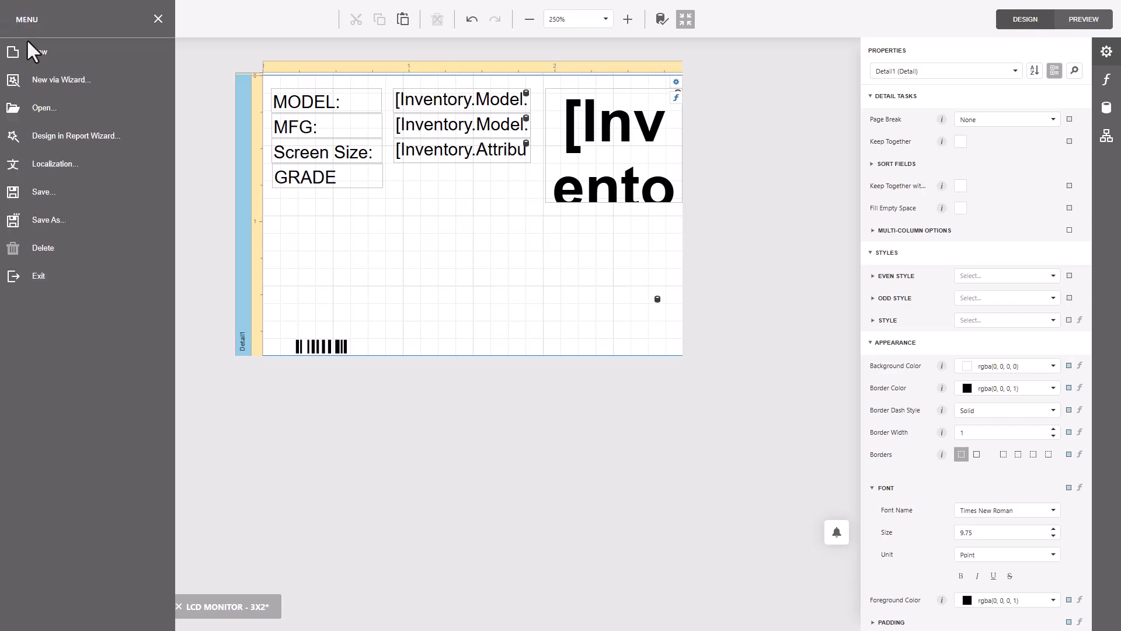
{"action": "left_click", "coordinate": [64, 220]}
{"action": "left_click", "coordinate": [639, 413]}
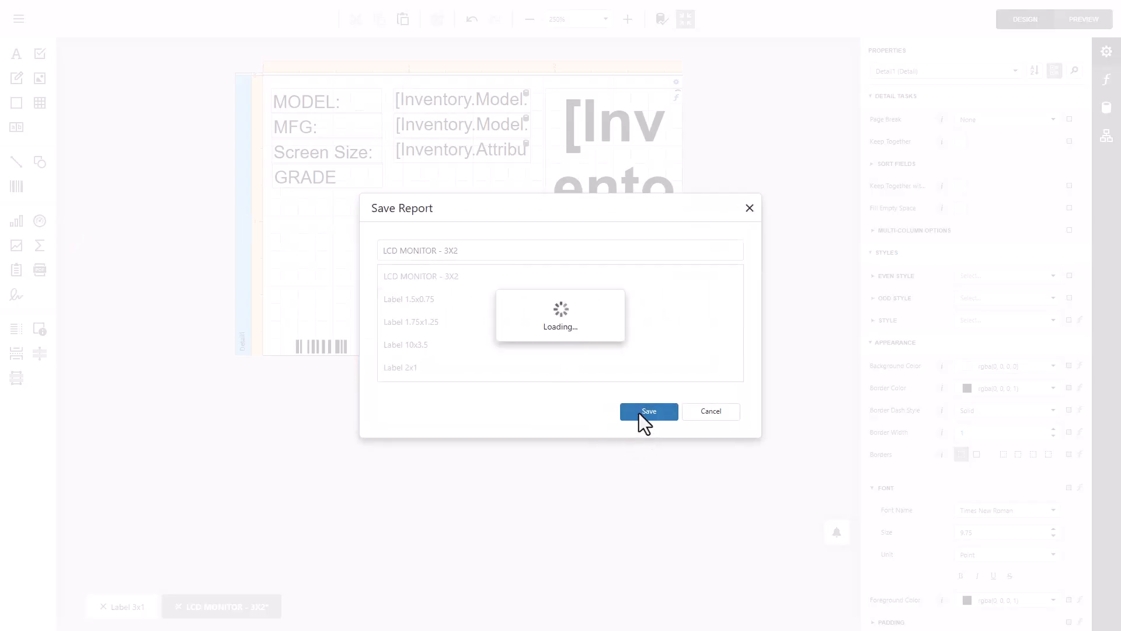
- Preview the label with the shortened barcode from the Razor ERP audit order page, and return to the report designer
{"action": "key", "text": "alt+Tab"}
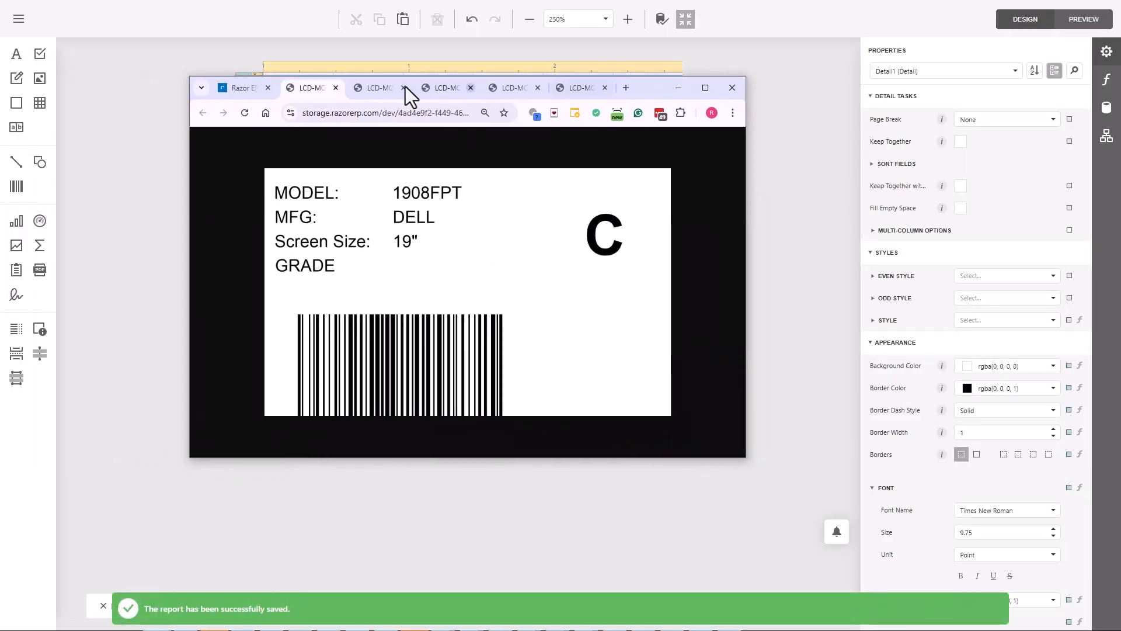
{"action": "left_click", "coordinate": [216, 86]}
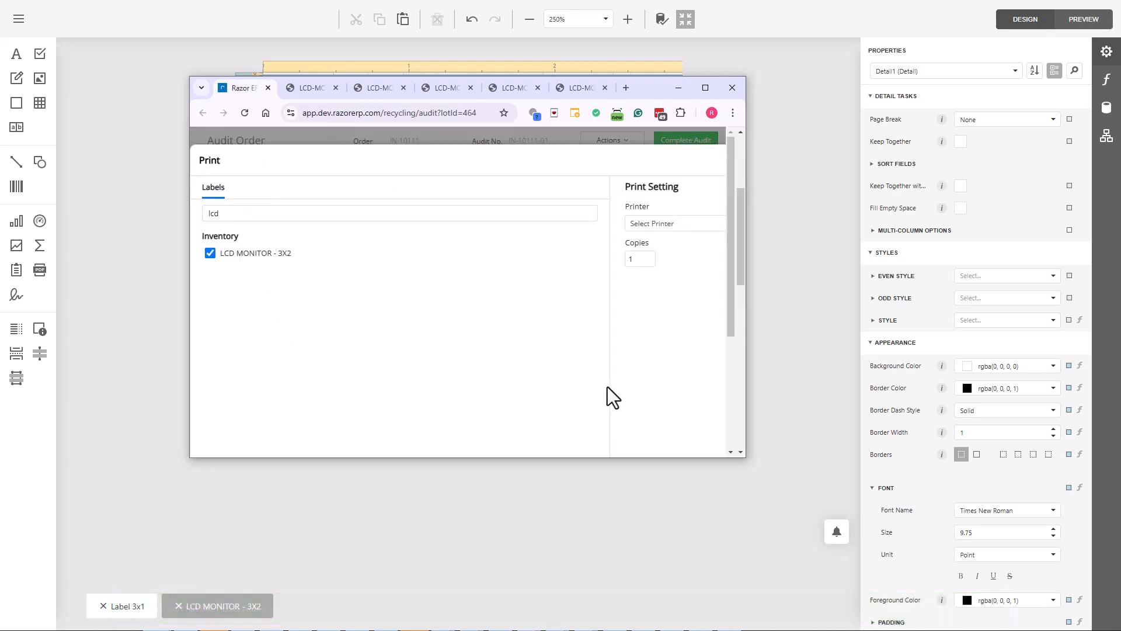
{"action": "scroll", "coordinate": [607, 388], "scroll_direction": "down", "scroll_amount": 5}
{"action": "left_click", "coordinate": [223, 425]}
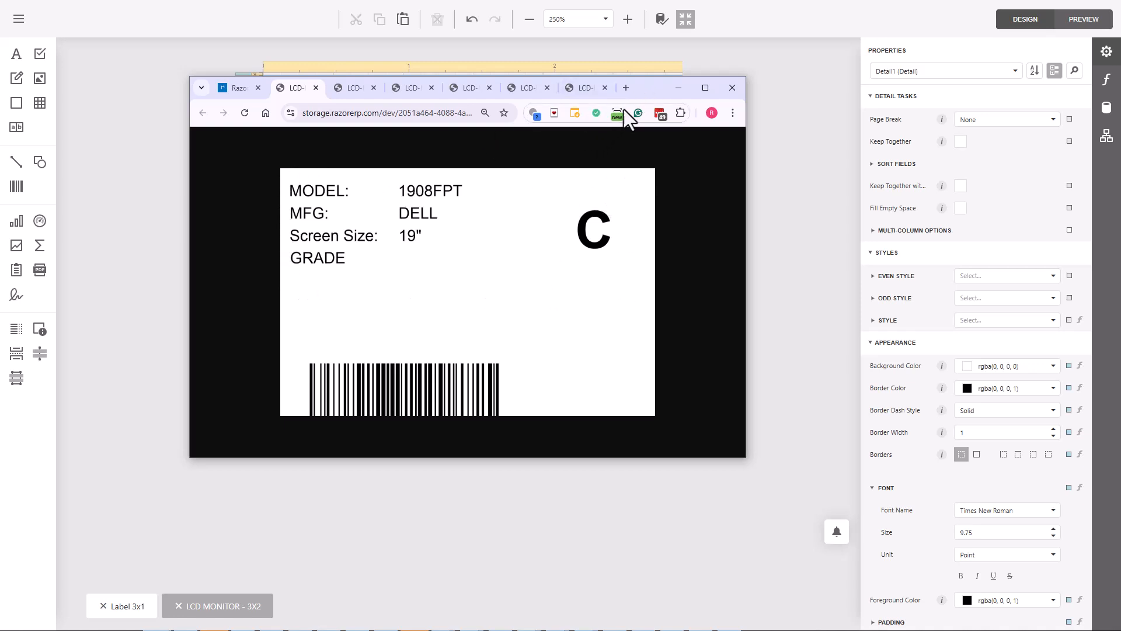
{"action": "left_click", "coordinate": [677, 88]}
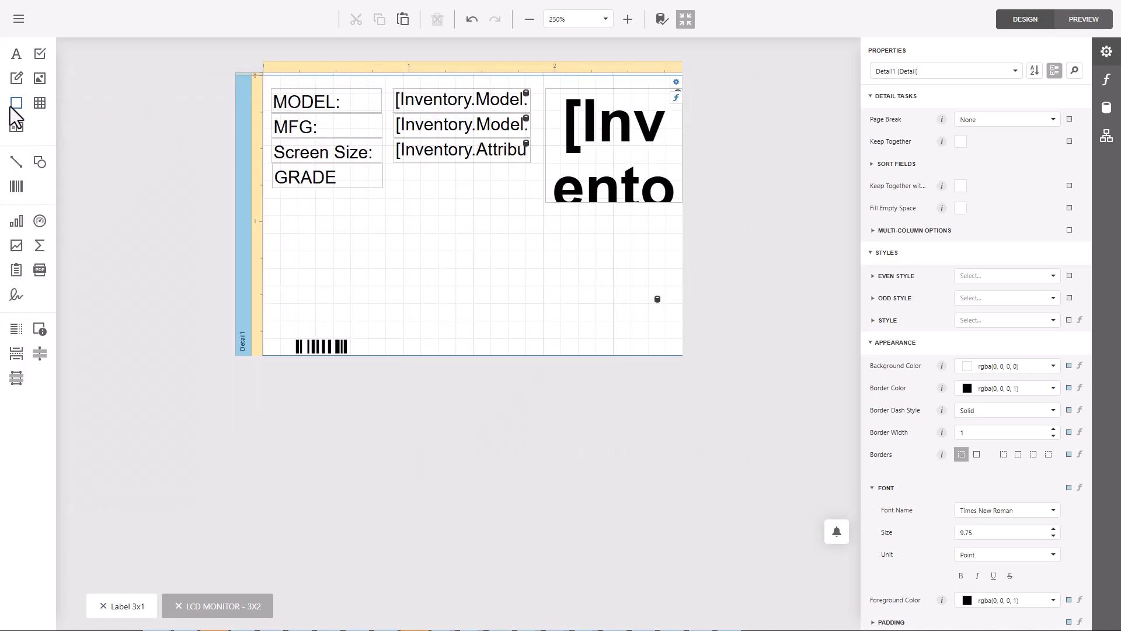
- Add a horizontal line across the full label width just below the grade field, and set its line width to 2
{"action": "left_click_drag", "start_coordinate": [8, 165], "coordinate": [267, 255]}
{"action": "left_click_drag", "start_coordinate": [405, 262], "coordinate": [685, 258]}
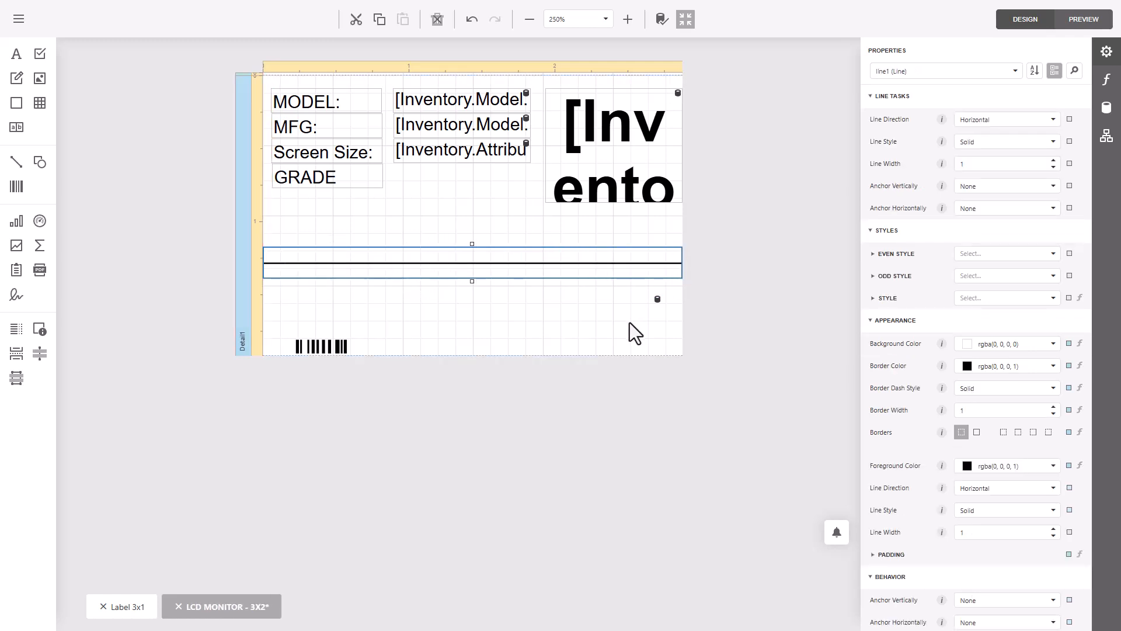
{"action": "left_click", "coordinate": [555, 318]}
{"action": "left_click", "coordinate": [478, 261]}
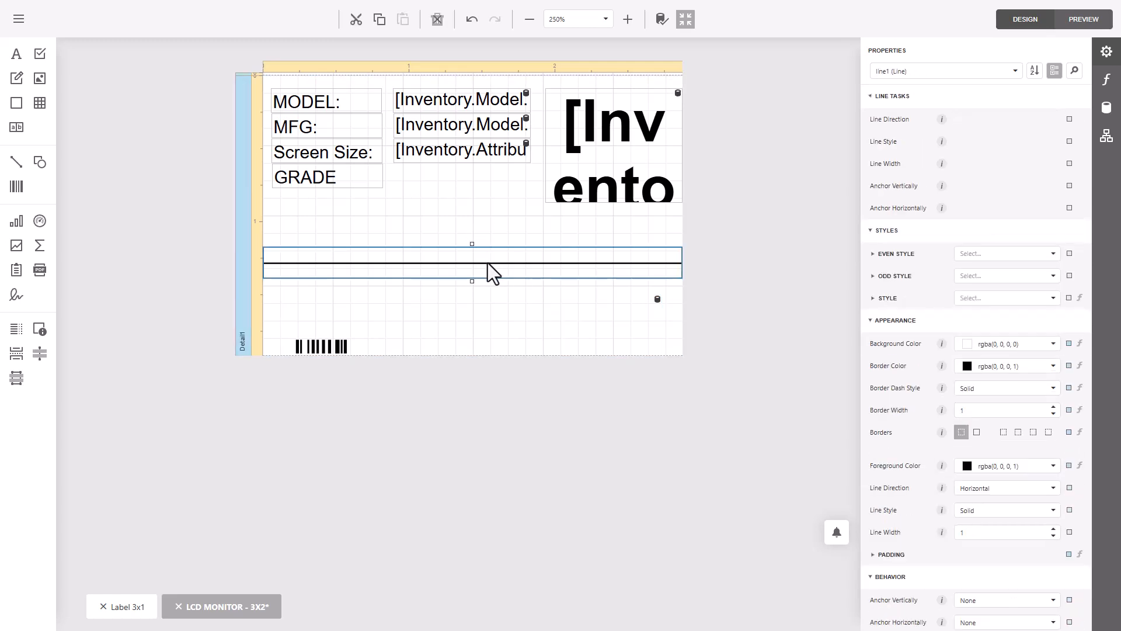
{"action": "left_click_drag", "start_coordinate": [488, 263], "coordinate": [472, 236]}
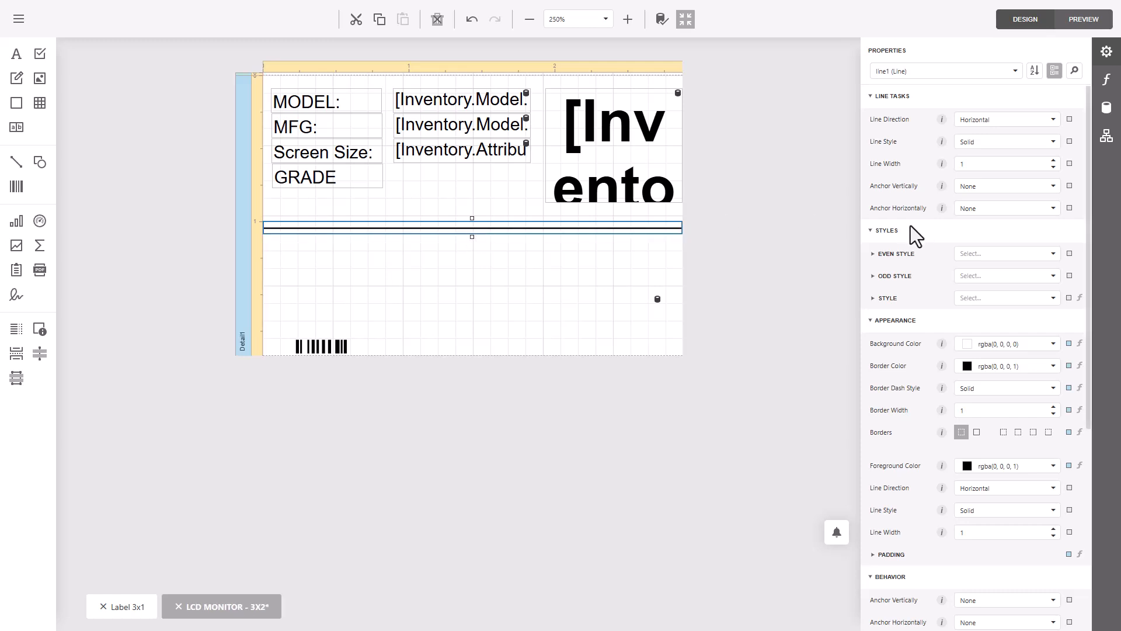
{"action": "left_click", "coordinate": [1054, 161]}
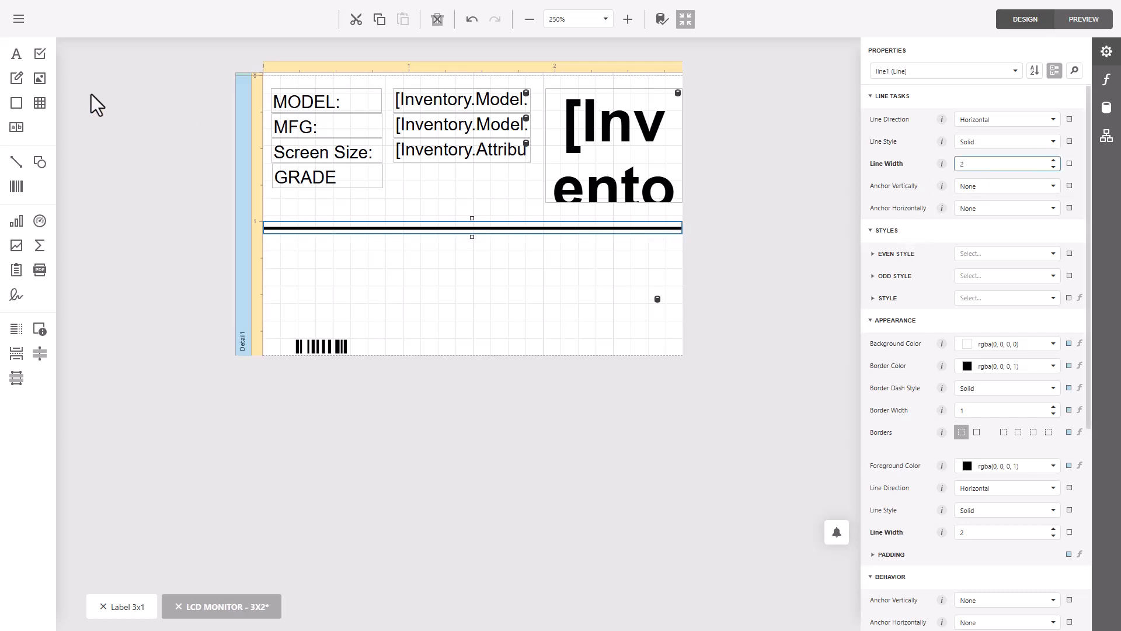
- Save the added divider line under the existing report name "LCD MONITOR - 3X2"
{"action": "left_click", "coordinate": [20, 20]}
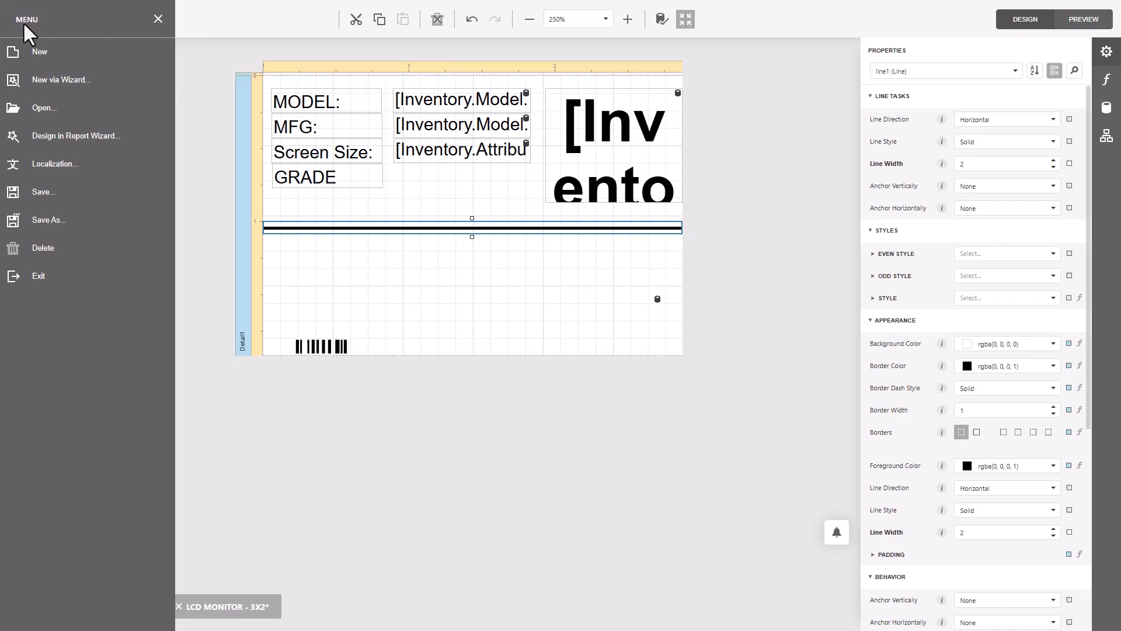
{"action": "left_click", "coordinate": [47, 218]}
{"action": "left_click", "coordinate": [636, 412]}
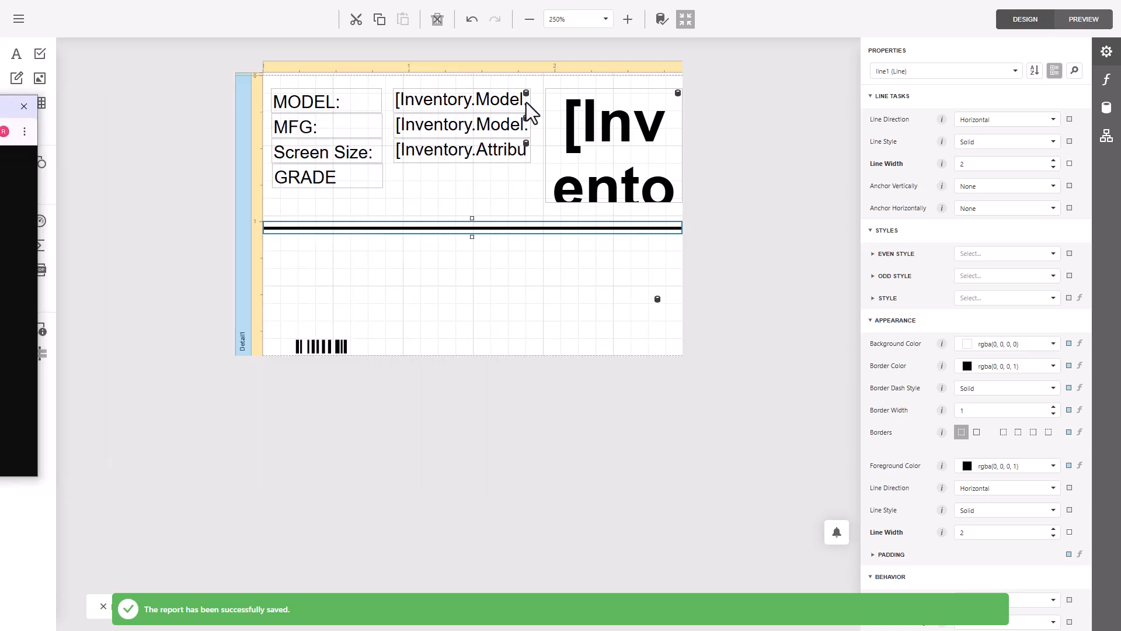
- Set the font size of the bold grade field to 50 points
{"action": "left_click", "coordinate": [645, 120]}
{"action": "scroll", "coordinate": [963, 350], "scroll_direction": "down", "scroll_amount": 6}
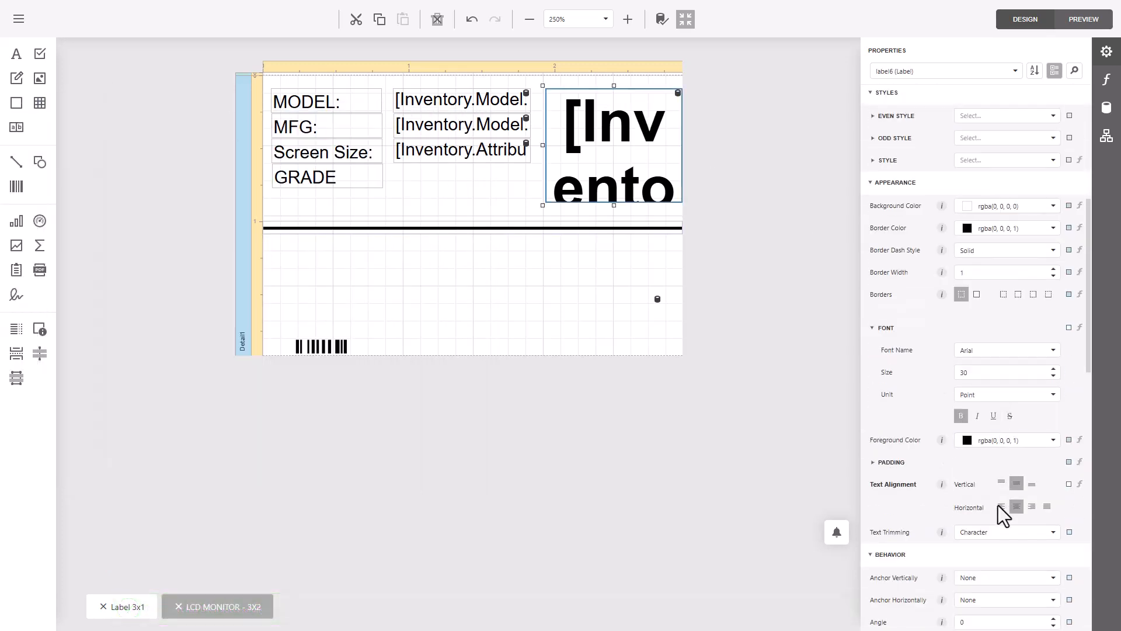
{"action": "scroll", "coordinate": [986, 298], "scroll_direction": "up", "scroll_amount": 4}
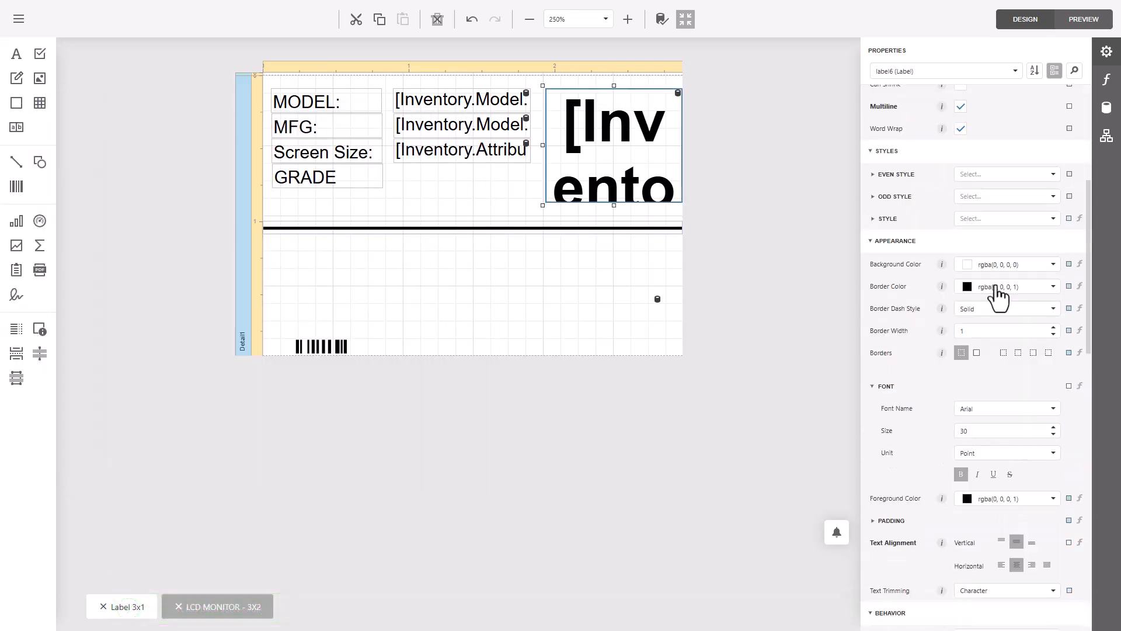
{"action": "scroll", "coordinate": [1000, 292], "scroll_direction": "up", "scroll_amount": 2}
{"action": "scroll", "coordinate": [1001, 310], "scroll_direction": "down", "scroll_amount": 9}
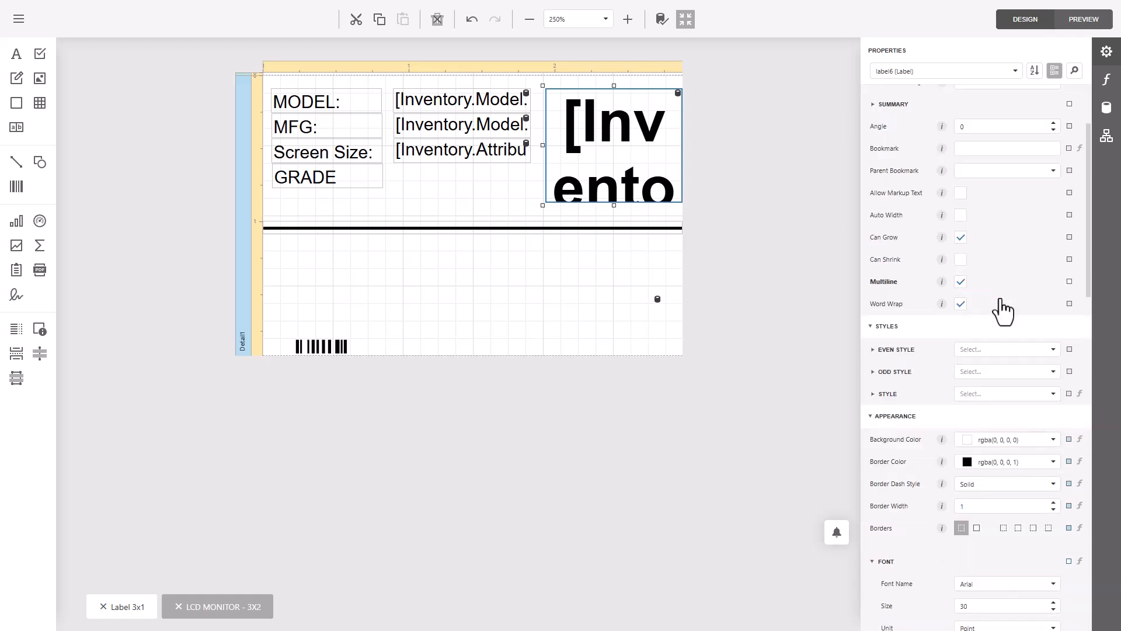
{"action": "scroll", "coordinate": [1004, 479], "scroll_direction": "down", "scroll_amount": 11}
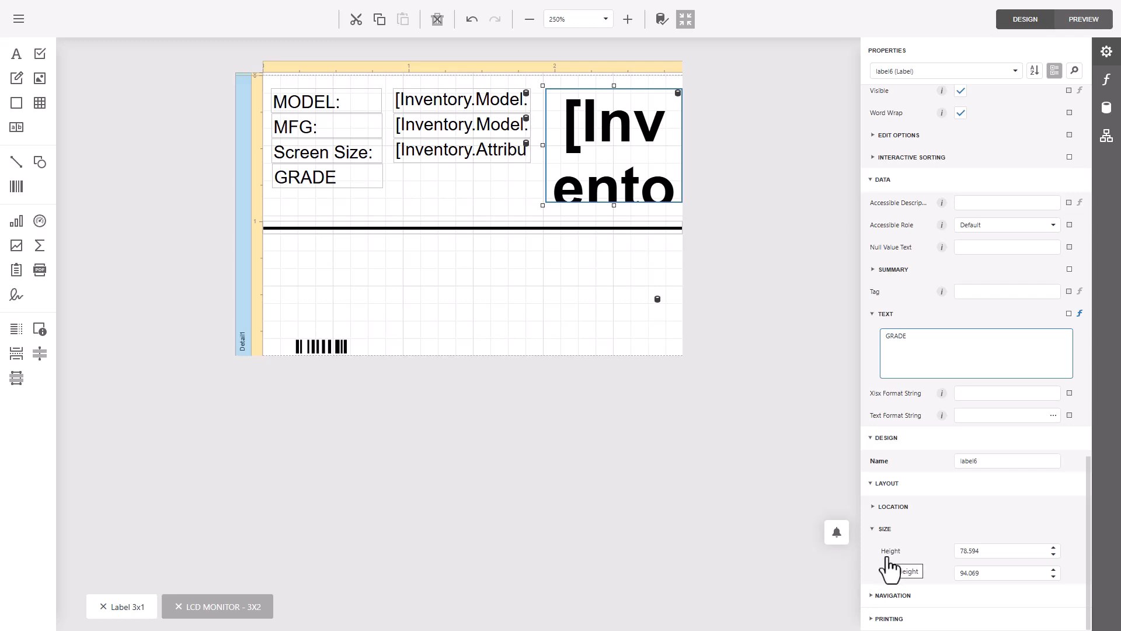
{"action": "scroll", "coordinate": [889, 561], "scroll_direction": "up", "scroll_amount": 10}
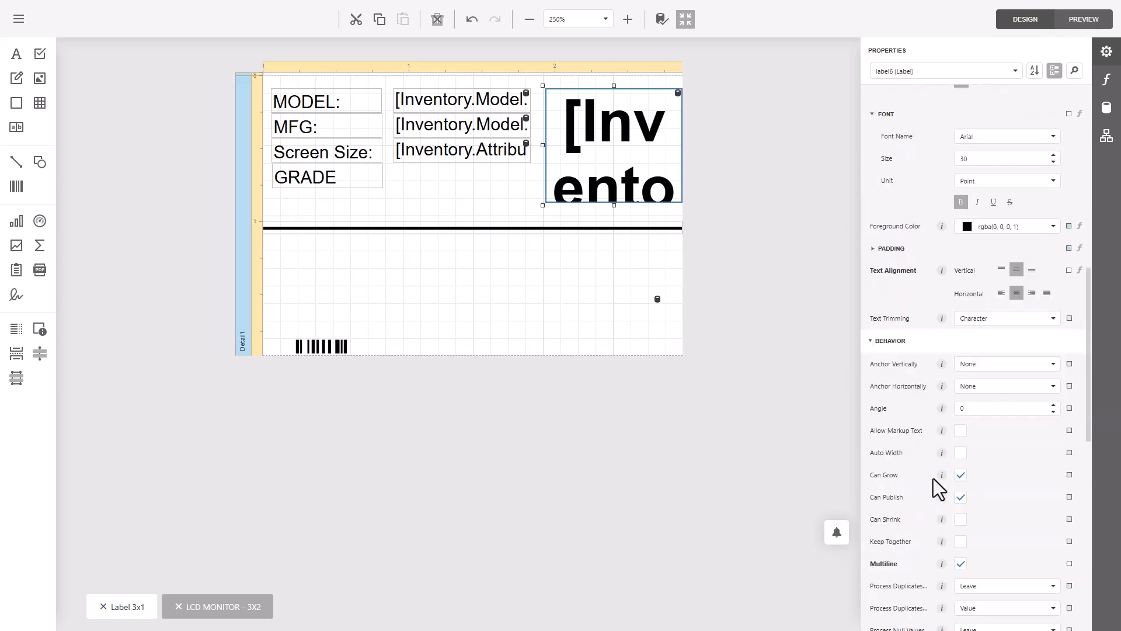
{"action": "scroll", "coordinate": [933, 478], "scroll_direction": "up", "scroll_amount": 3}
{"action": "left_click", "coordinate": [961, 334]}
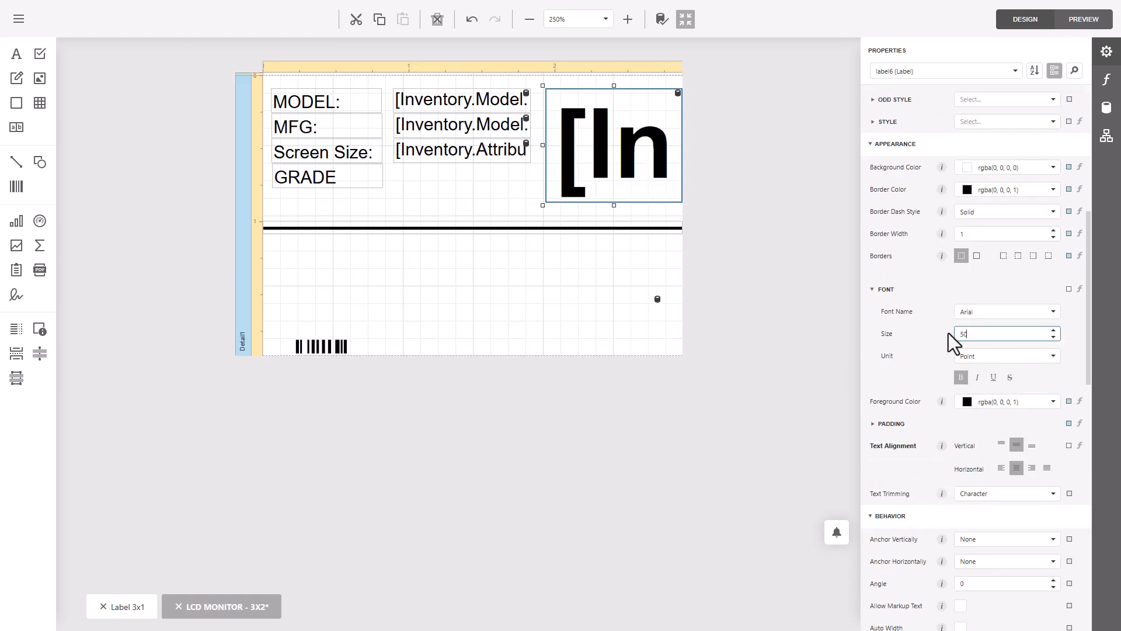
- Save the larger grade text under the existing report name "LCD MONITOR - 3X2"
{"action": "left_click", "coordinate": [23, 16]}
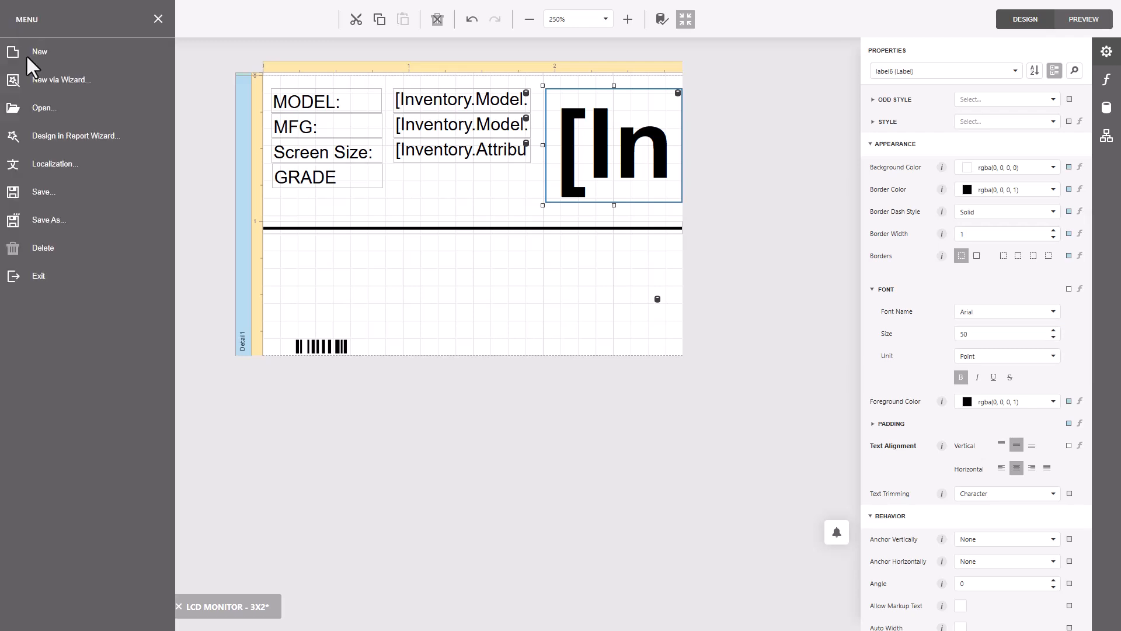
{"action": "left_click", "coordinate": [38, 216]}
{"action": "left_click", "coordinate": [641, 413]}
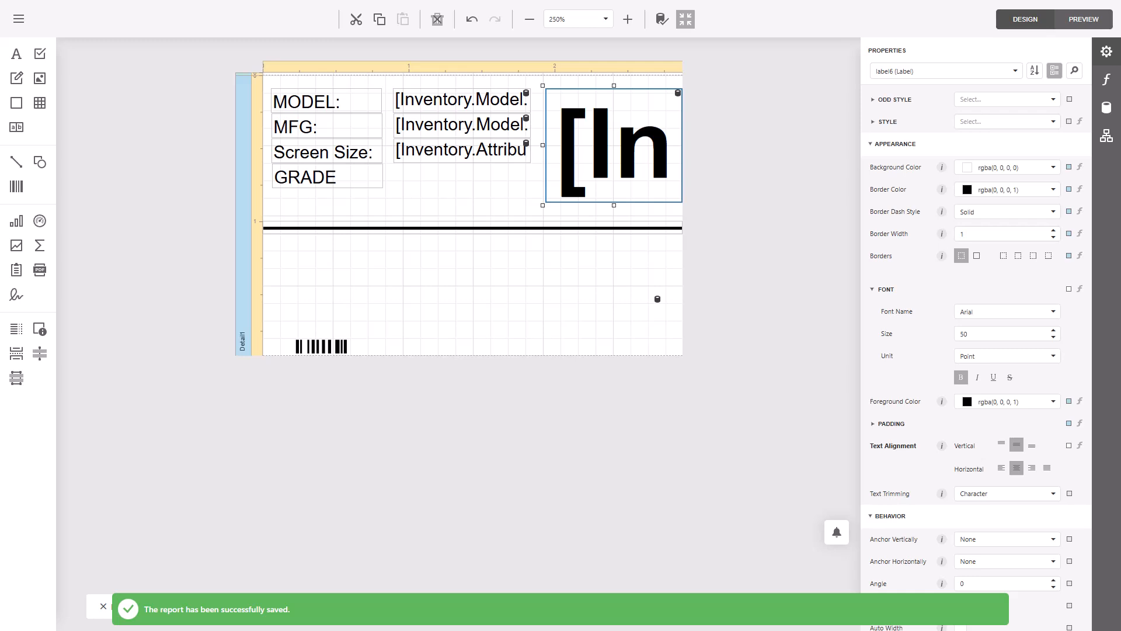
- Switch to the Razor ERP audit order page and preview the label with its divider line and enlarged grade
{"action": "key", "text": "alt+Tab"}
{"action": "left_click_drag", "start_coordinate": [0, 107], "coordinate": [642, 119]}
{"action": "left_click", "coordinate": [228, 462]}
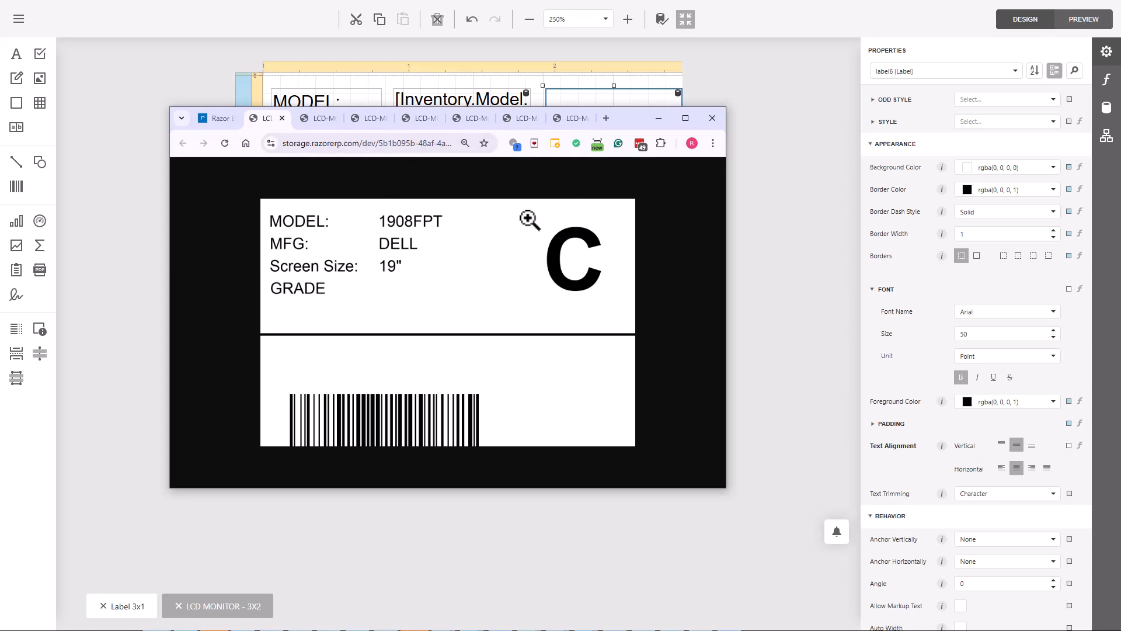
- Return to the report designer, clear the field search, and examine the attribute fields of categories from Laptops back to CPU Processors
{"action": "left_click", "coordinate": [1107, 110]}
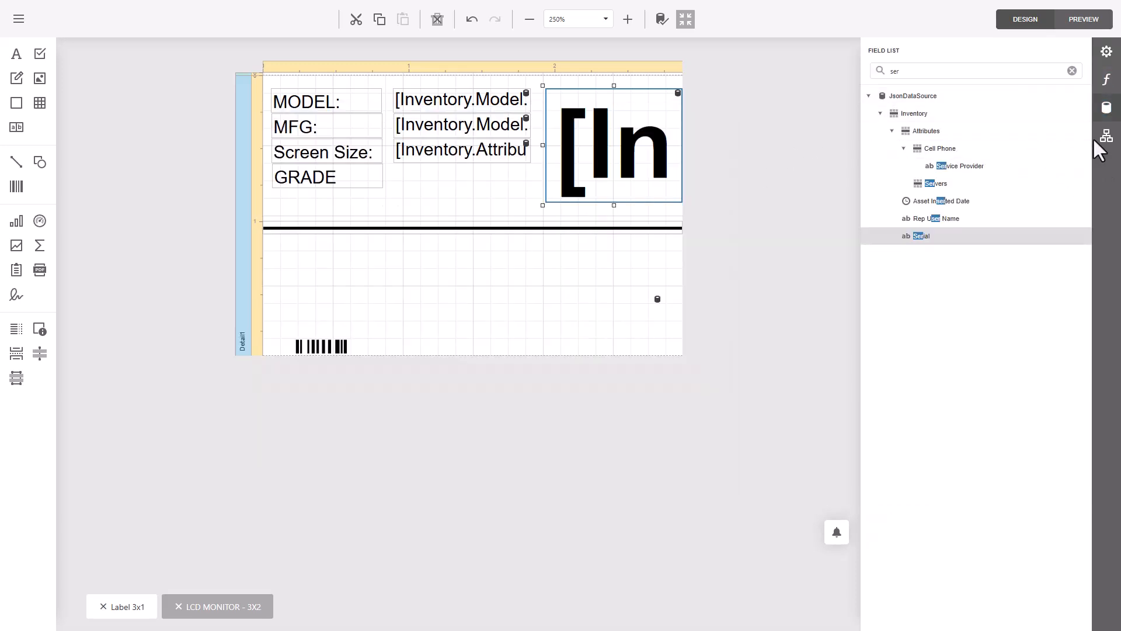
{"action": "left_click", "coordinate": [1072, 71]}
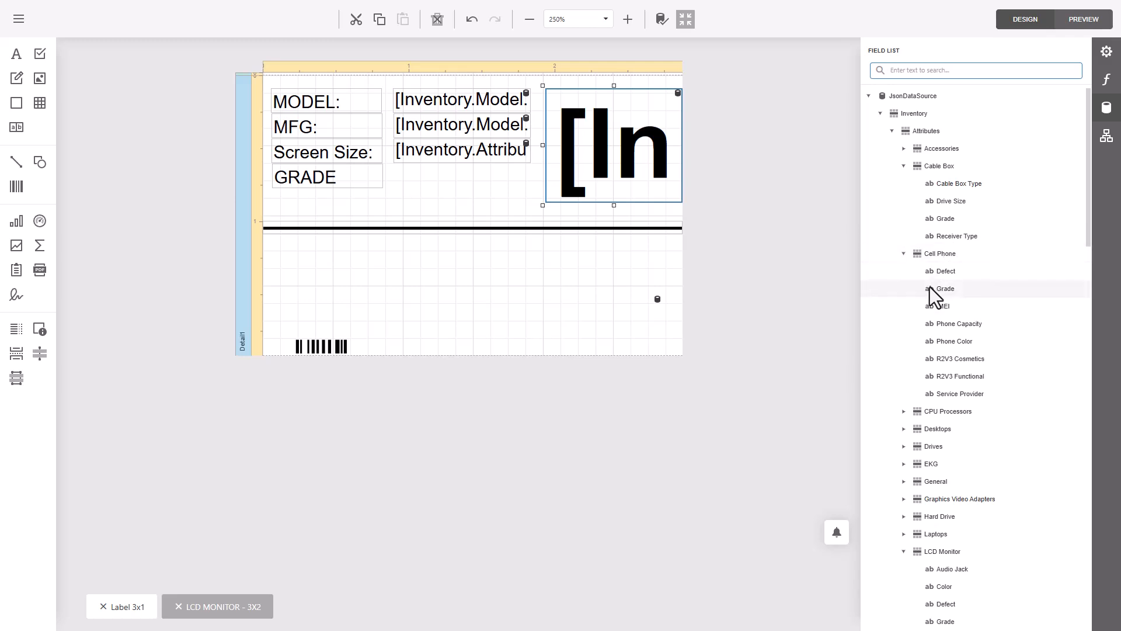
{"action": "scroll", "coordinate": [972, 482], "scroll_direction": "down", "scroll_amount": 3}
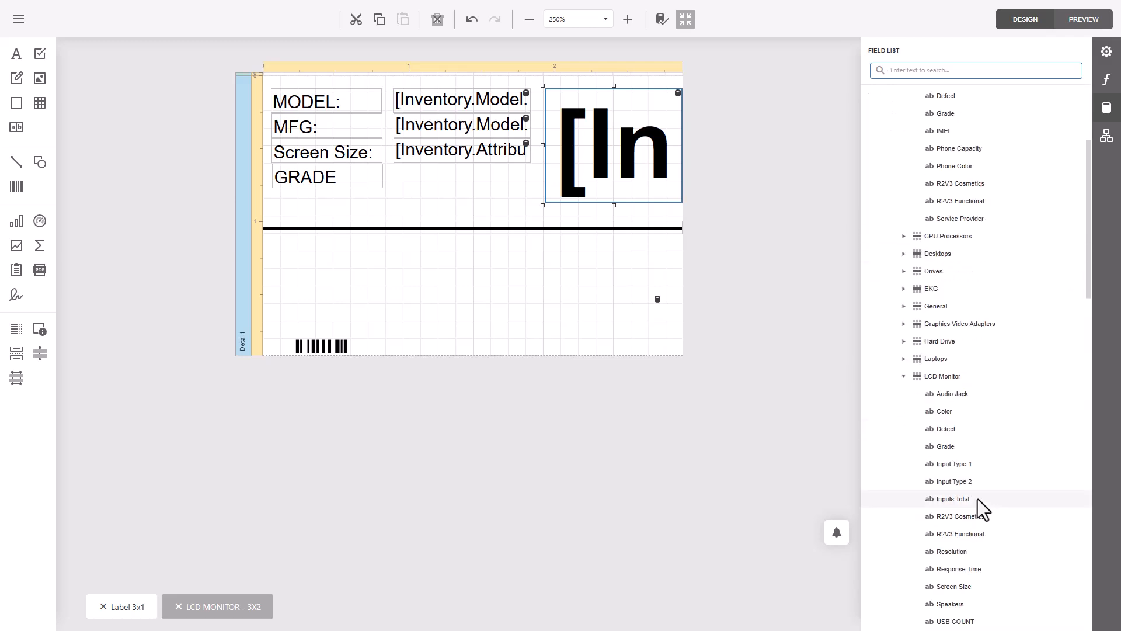
{"action": "left_click", "coordinate": [904, 359]}
{"action": "left_click", "coordinate": [904, 341]}
{"action": "left_click", "coordinate": [904, 323]}
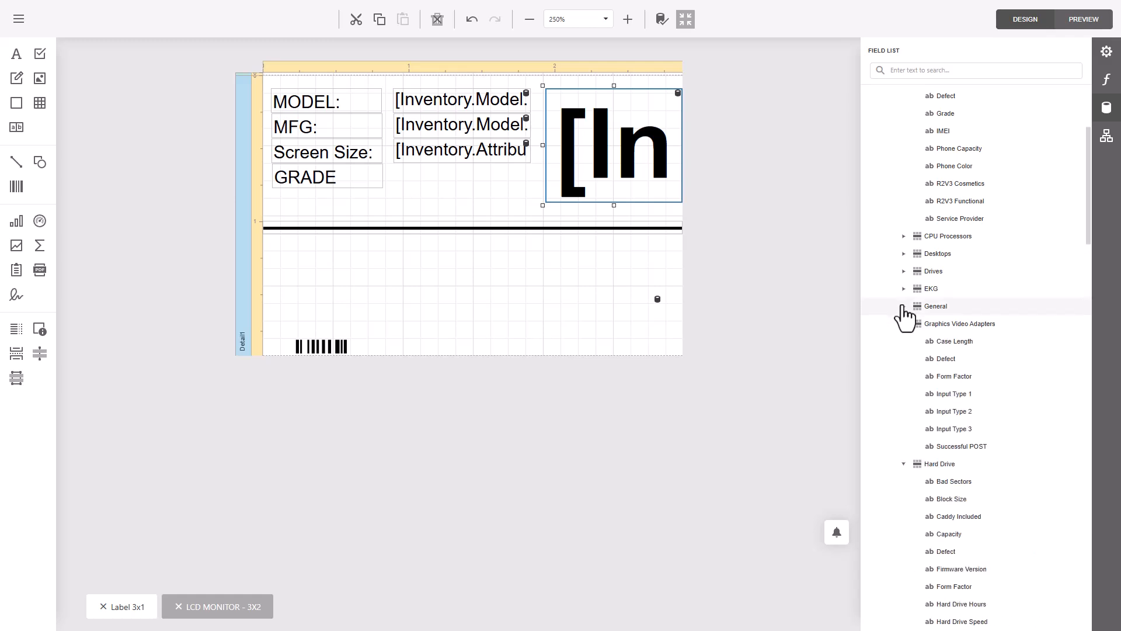
{"action": "left_click", "coordinate": [904, 306]}
{"action": "left_click", "coordinate": [904, 255]}
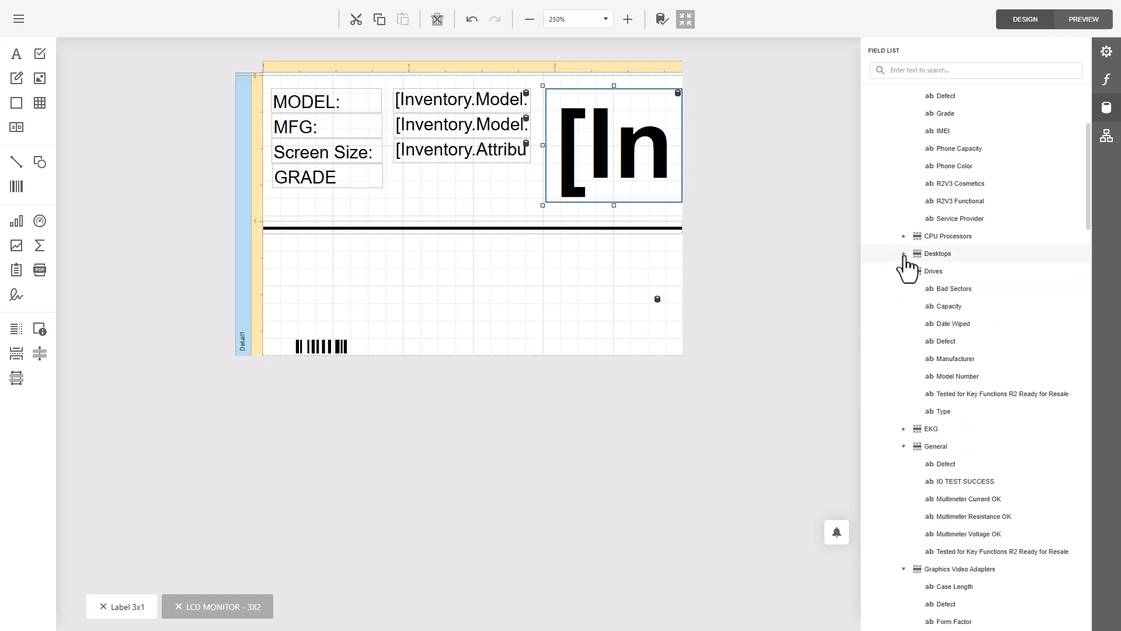
{"action": "left_click", "coordinate": [903, 236]}
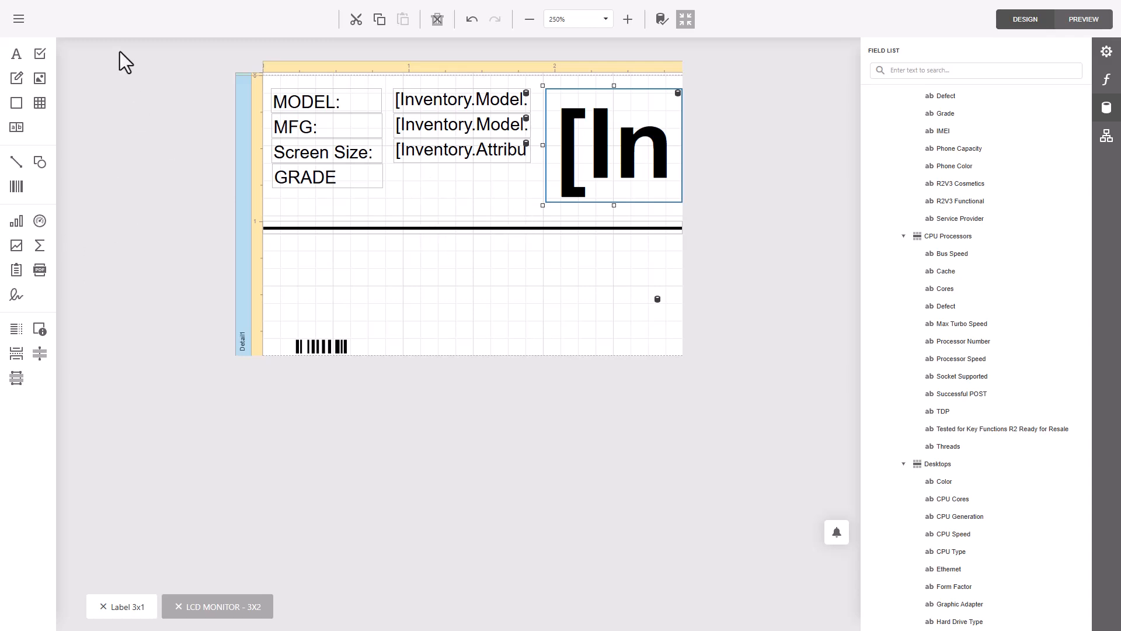
{"action": "scroll", "coordinate": [1053, 383], "scroll_direction": "down", "scroll_amount": 4}
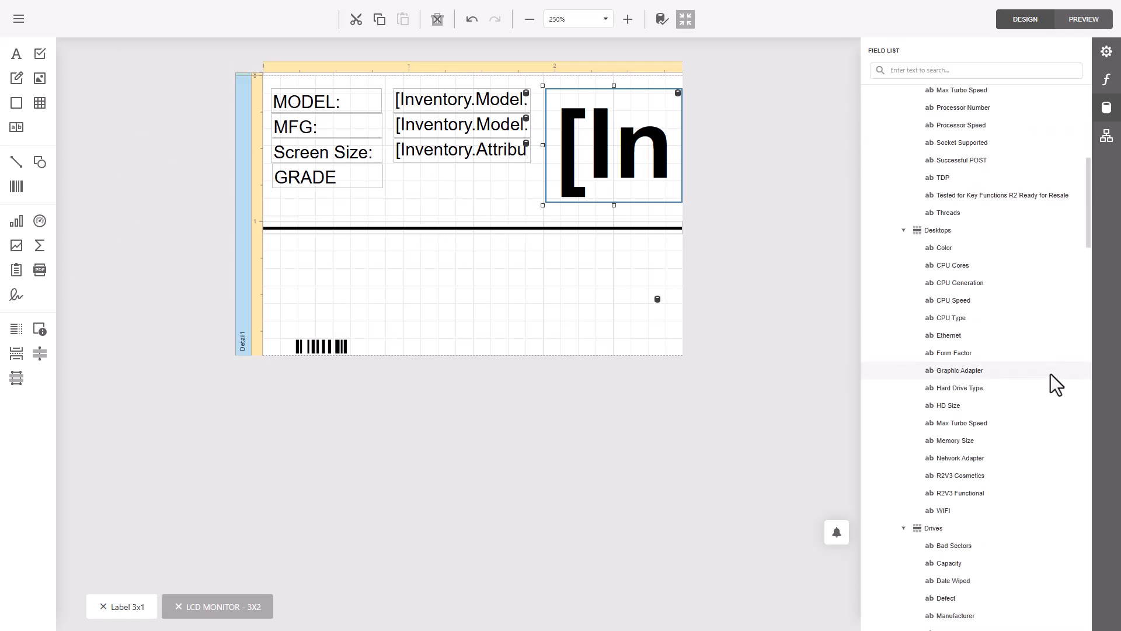